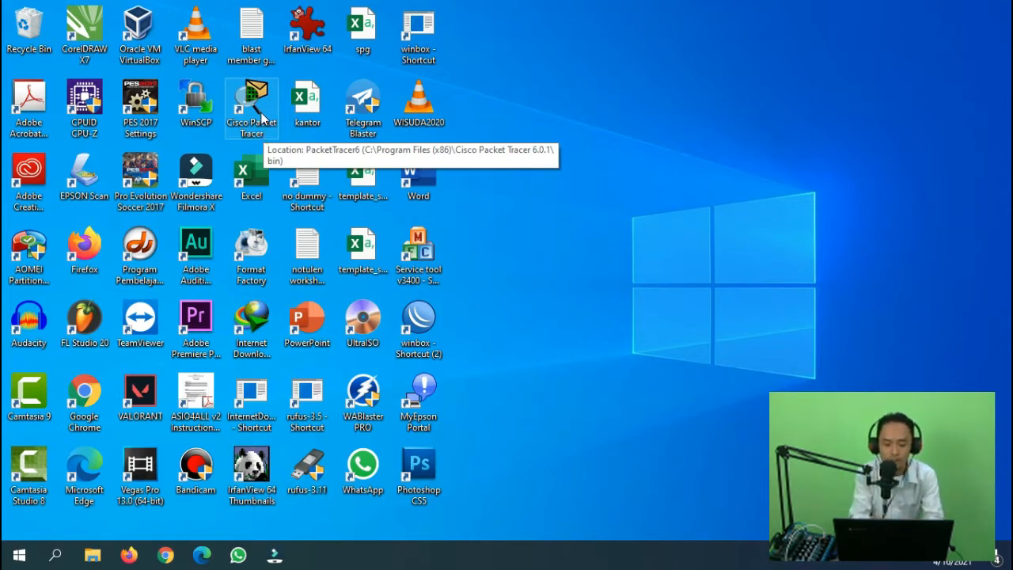
Launch Cisco Packet Tracer from the desktop and maximize its window.
double_click(262, 131)
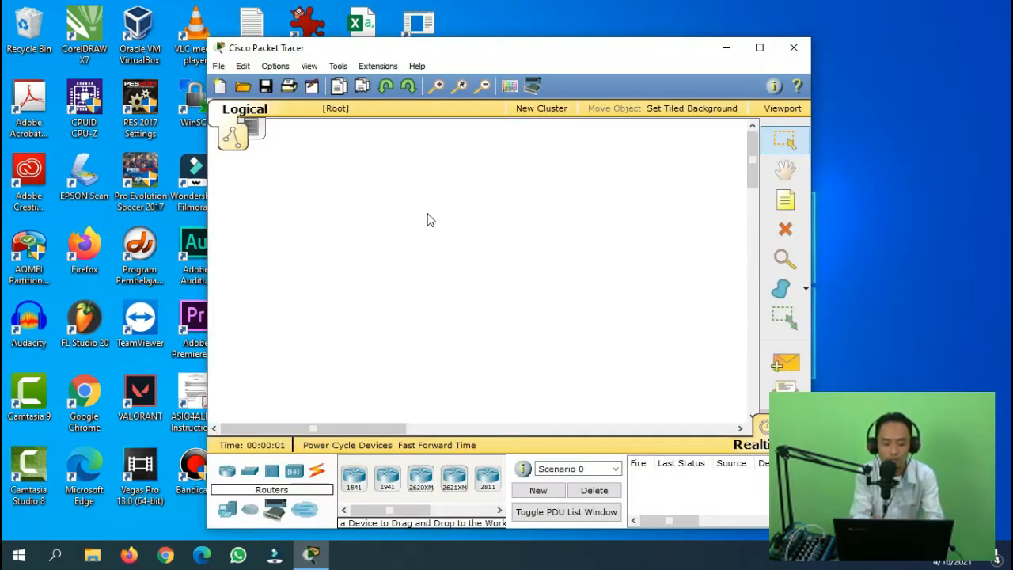
left_click(759, 47)
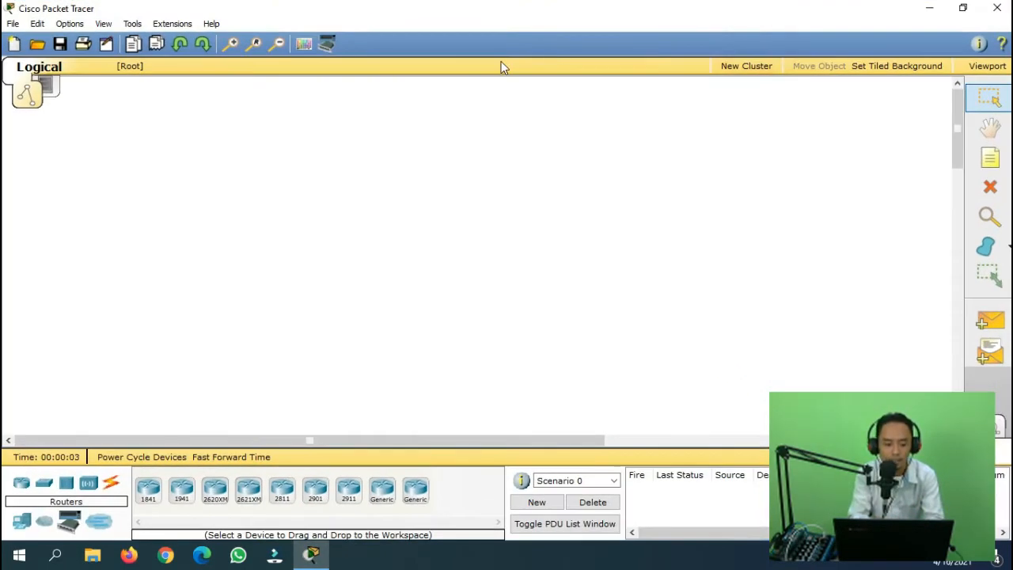
Check the program's version information, then close it to return to the empty workspace.
left_click(211, 23)
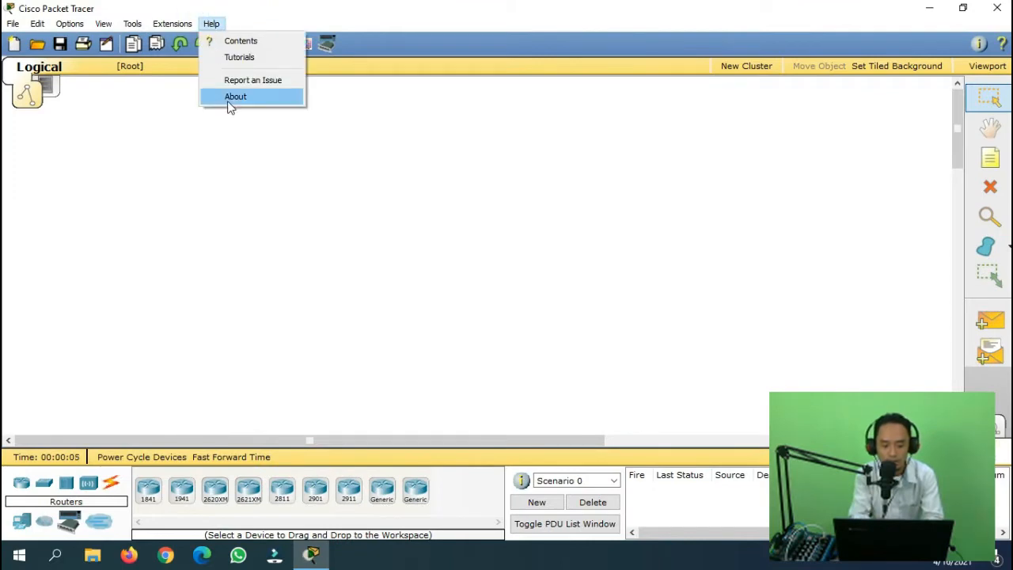
left_click(228, 102)
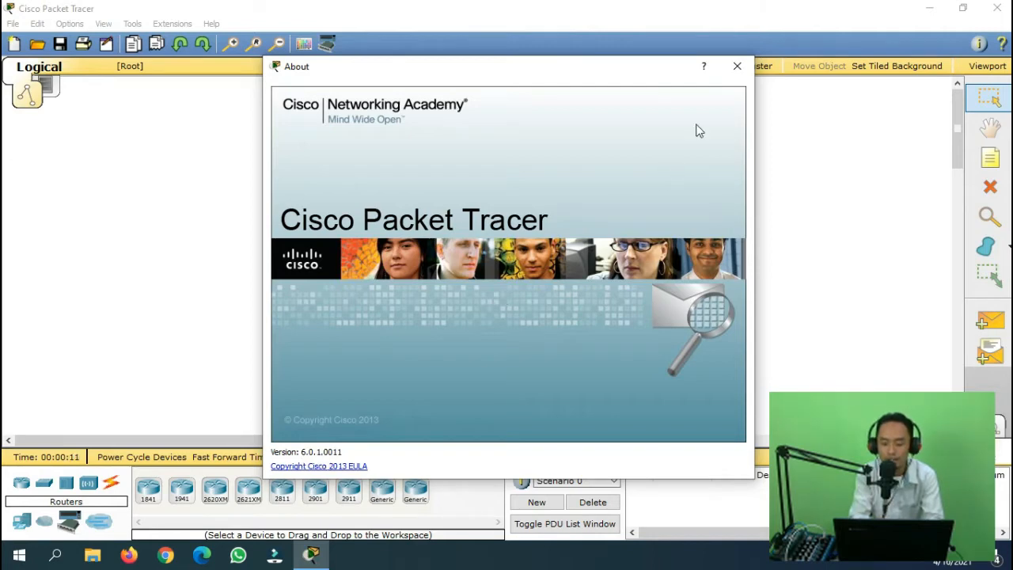
left_click(737, 68)
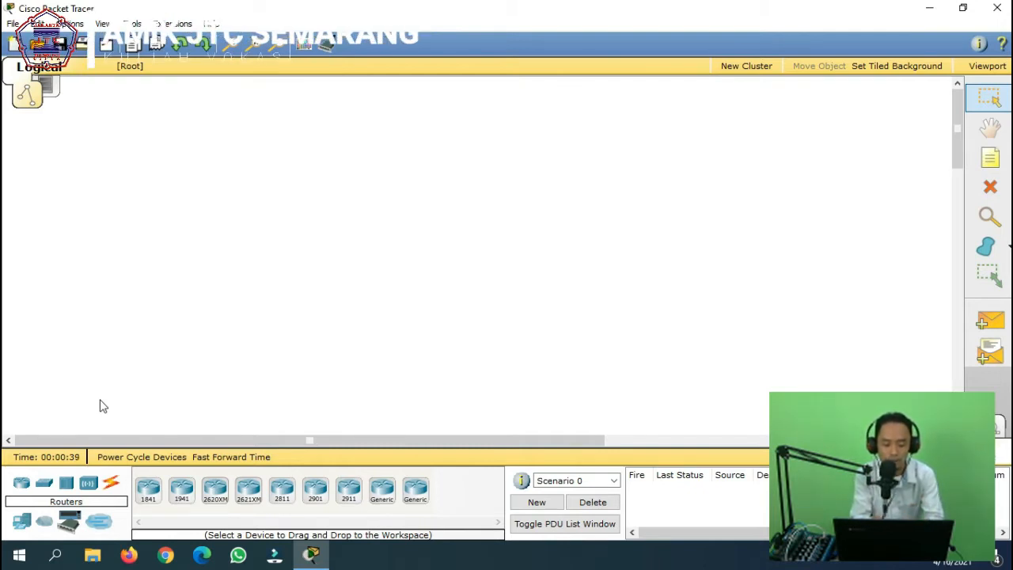
Place four generic PC-PT end devices side by side in the lower-left area of the workspace.
left_click(24, 523)
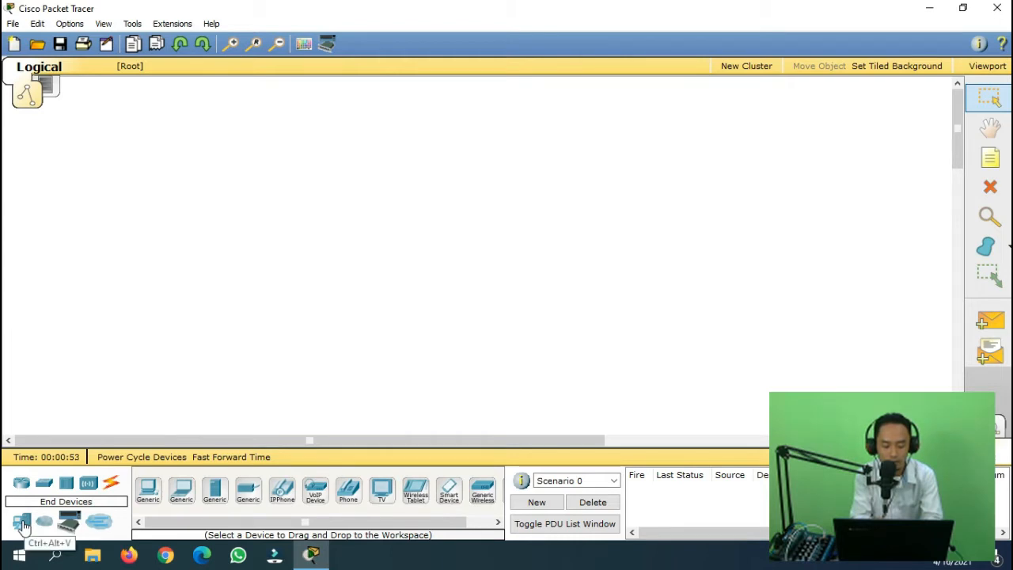
left_click(151, 492)
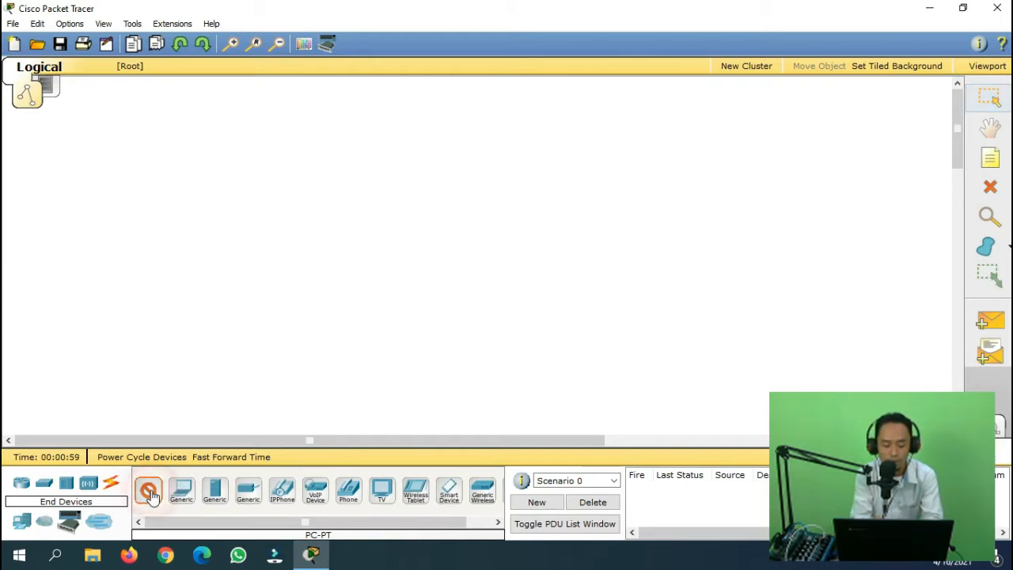
left_click(103, 372)
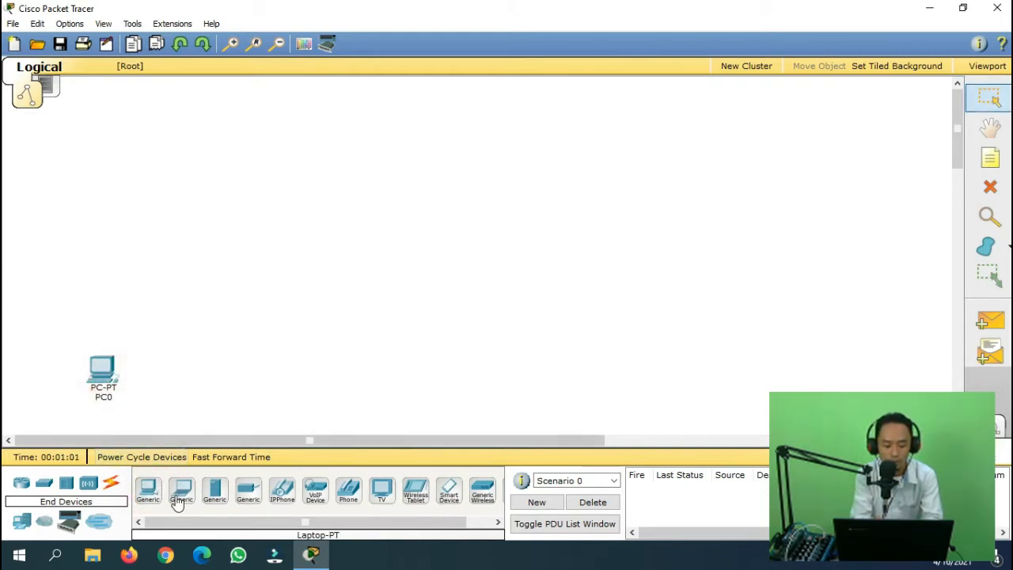
left_click(147, 491, "ctrl")
left_click(160, 379)
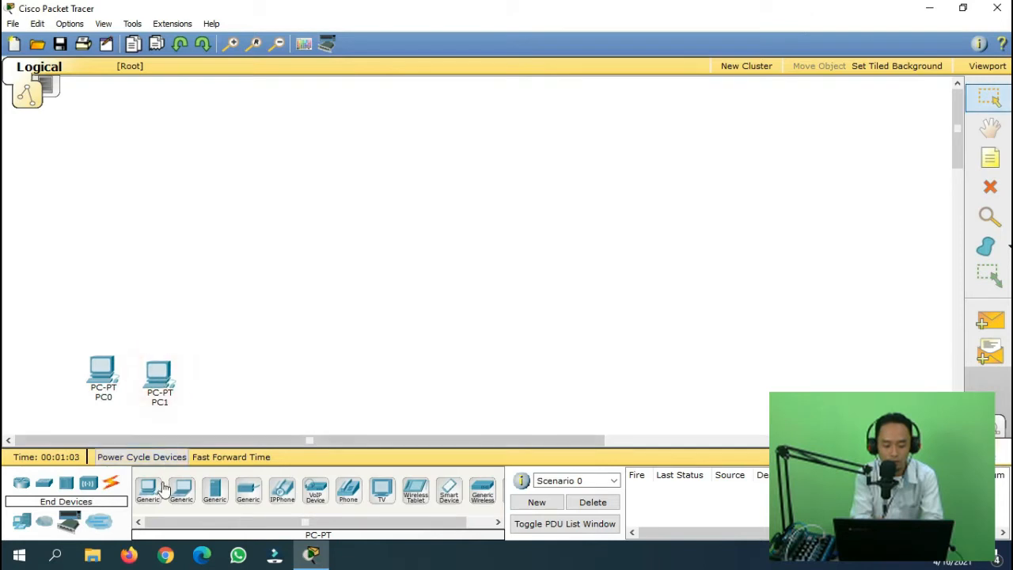
left_click(226, 379)
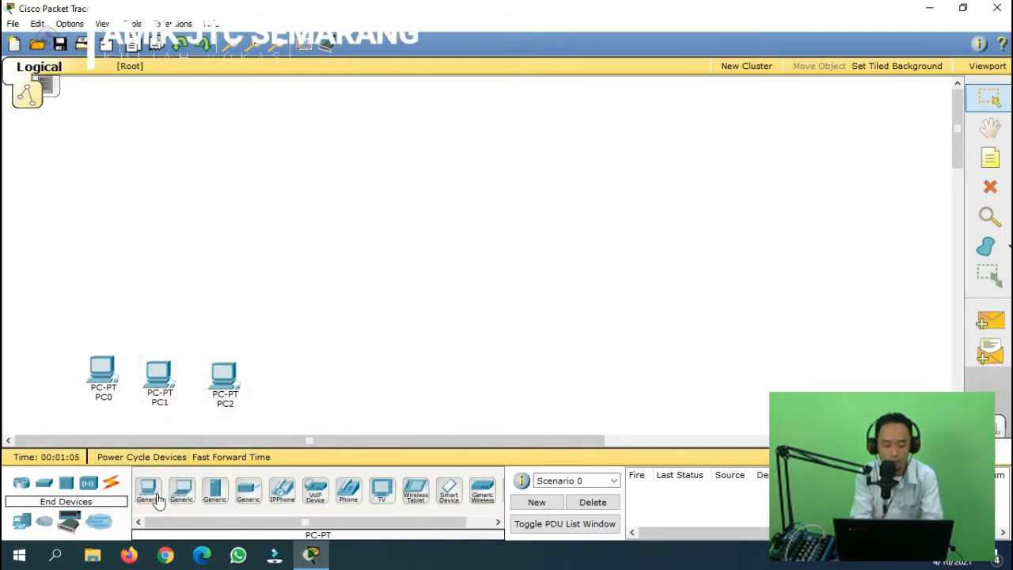
left_click(293, 386)
Nudge the second, third and fourth PCs up so all four line up in one row.
left_click_drag(293, 388, 293, 378)
left_click_drag(224, 384, 225, 378)
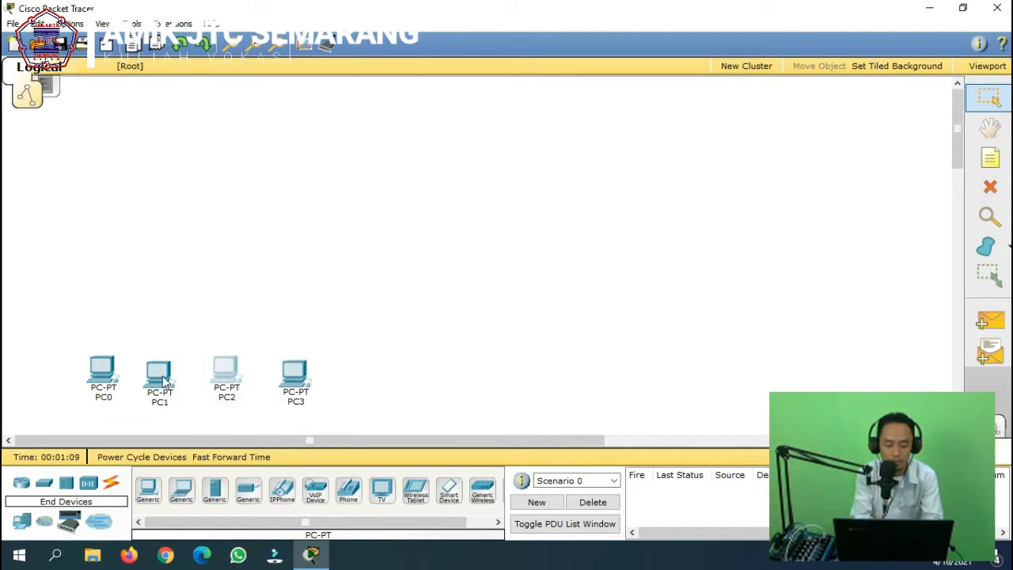
left_click_drag(163, 385, 161, 379)
left_click_drag(289, 381, 295, 375)
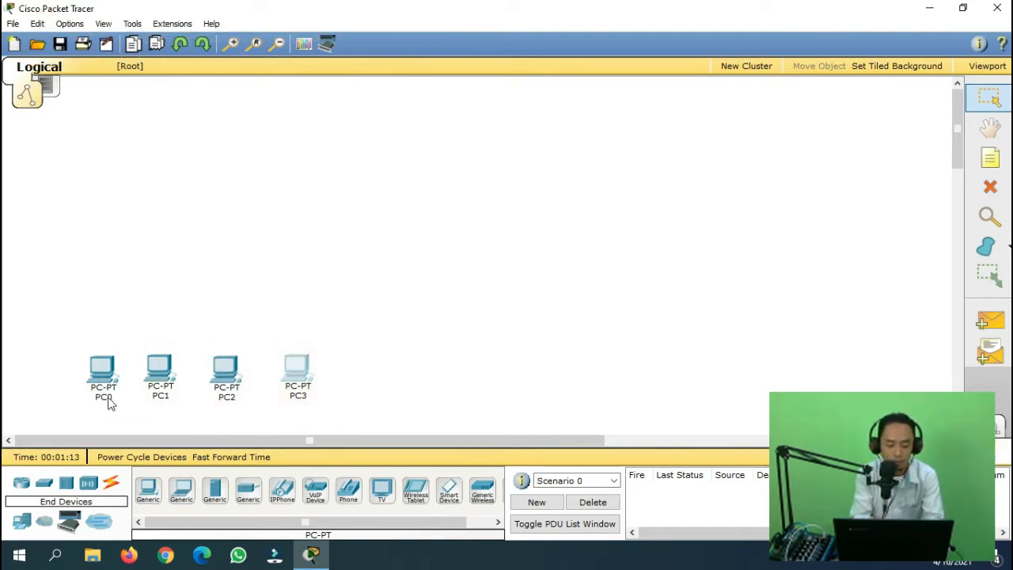
Rename the leftmost PC as unit1.
mouse_move(108, 402)
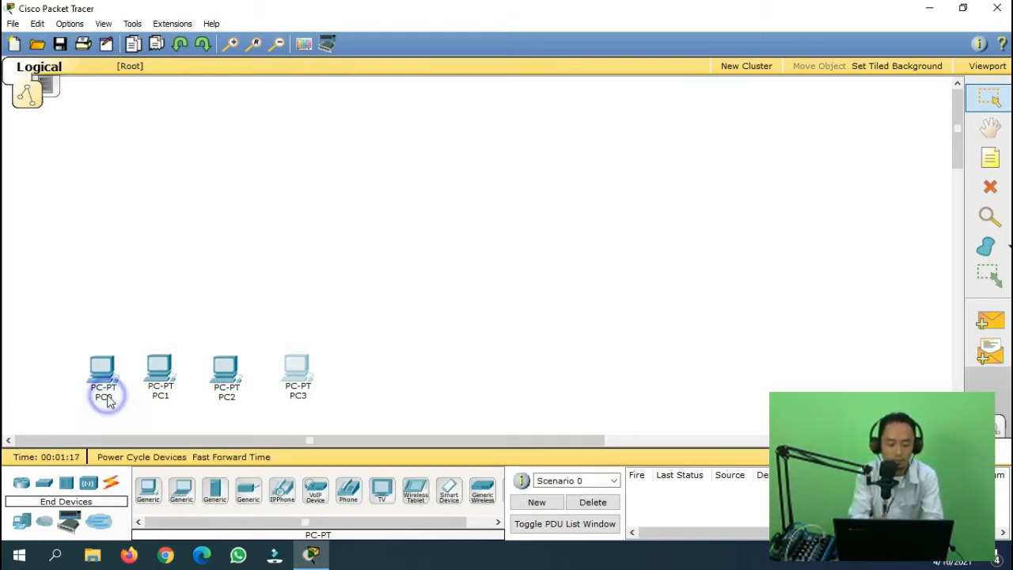
left_click(109, 402)
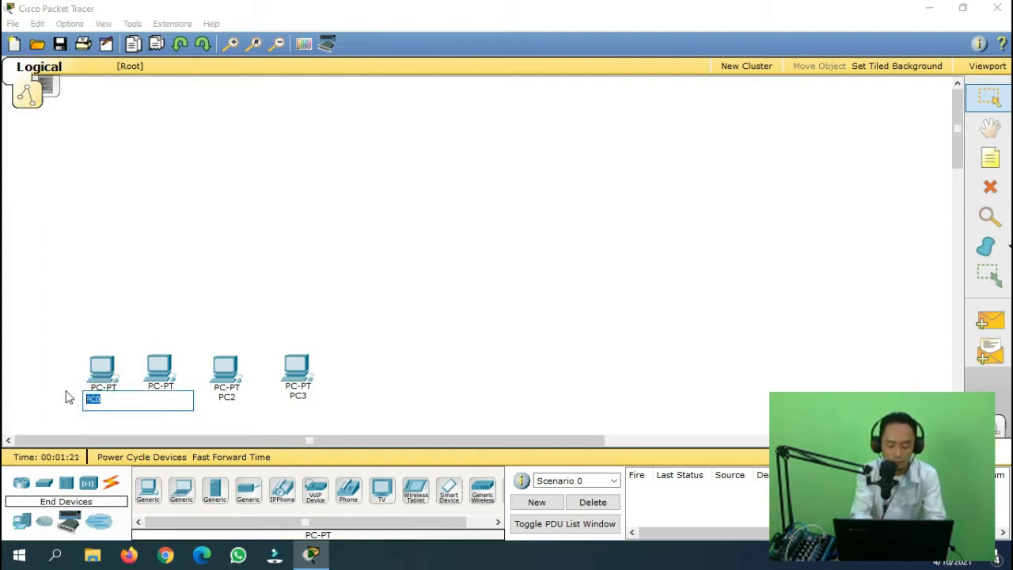
type("uni")
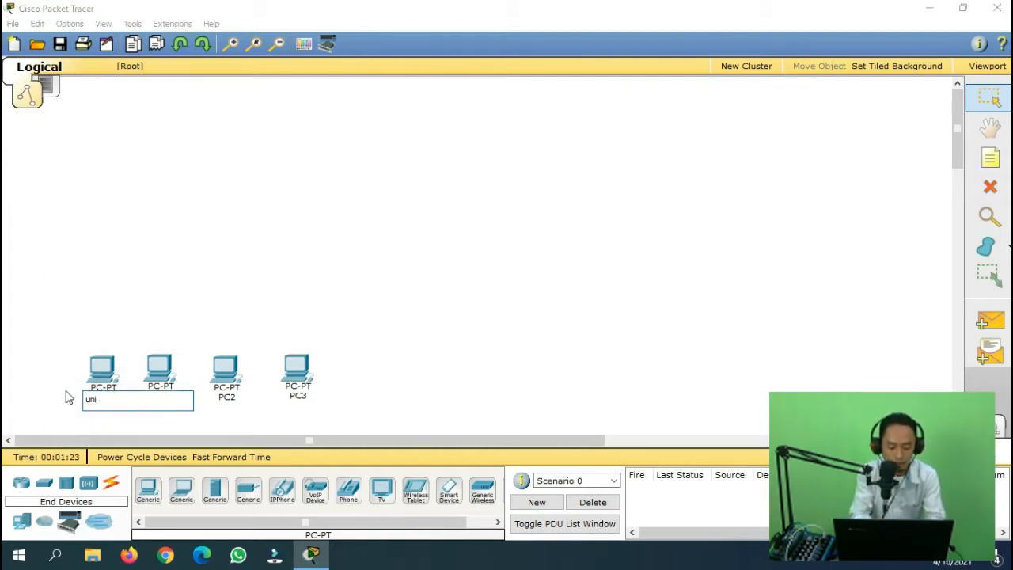
type("t1")
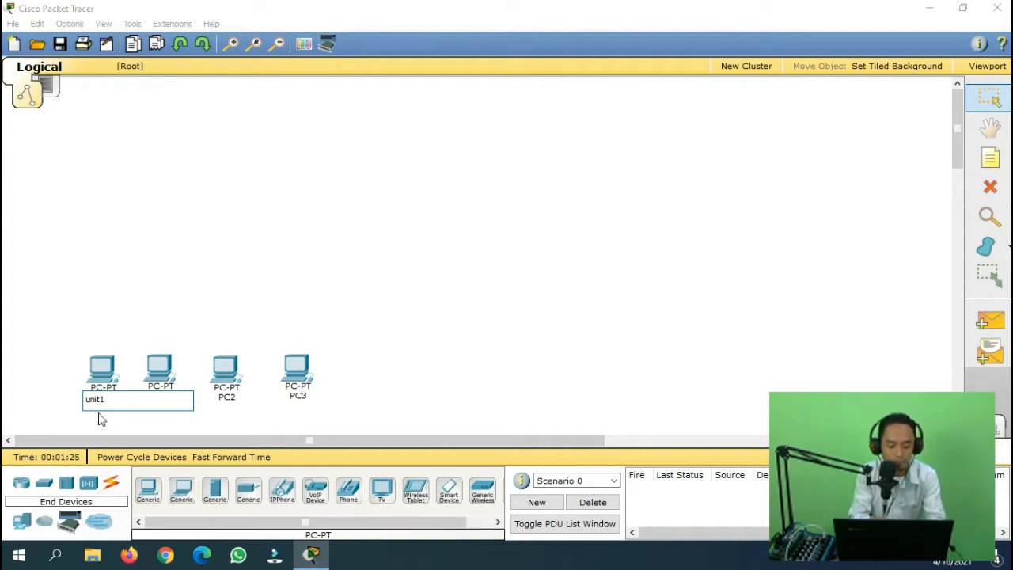
left_click(71, 413)
Rename the second PC as unit2 and the third PC as unit3.
left_click(165, 400)
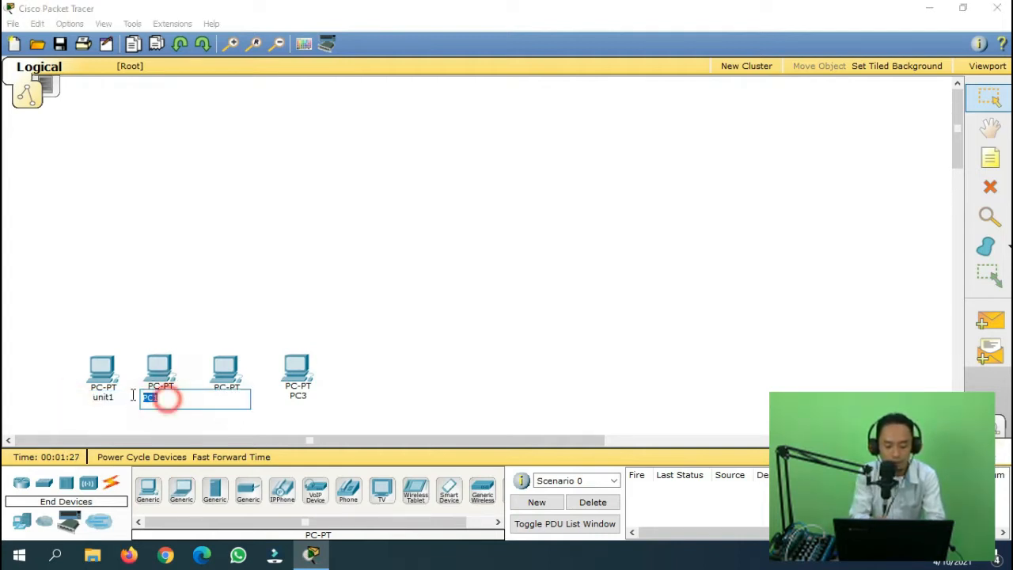
type("unit2")
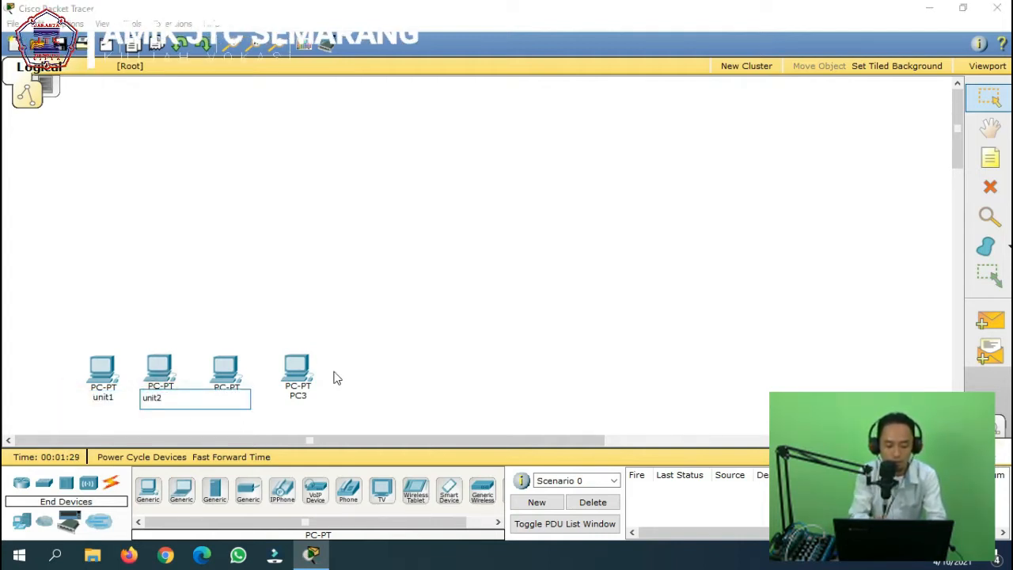
left_click(395, 385)
left_click(227, 396)
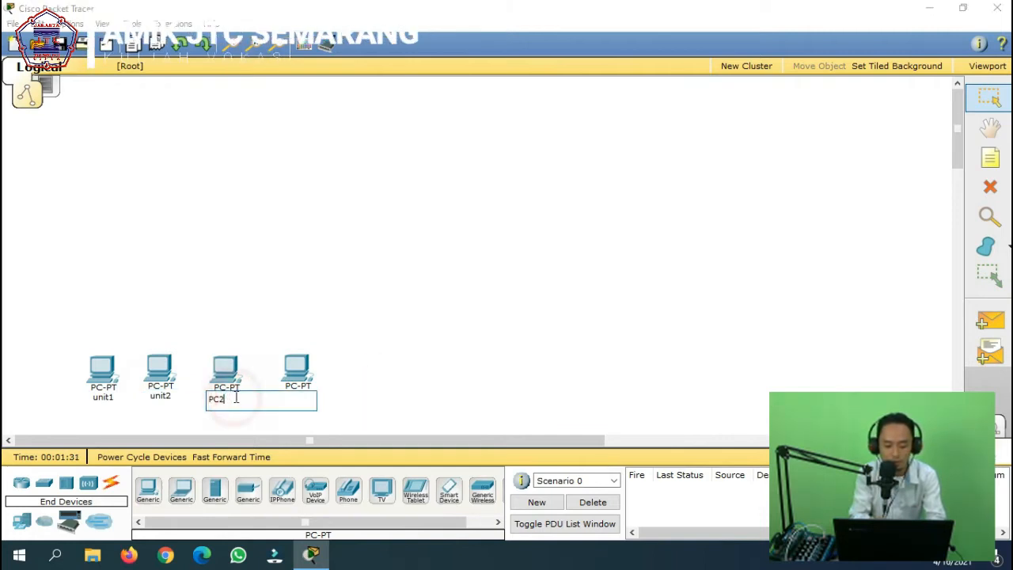
type("unit3")
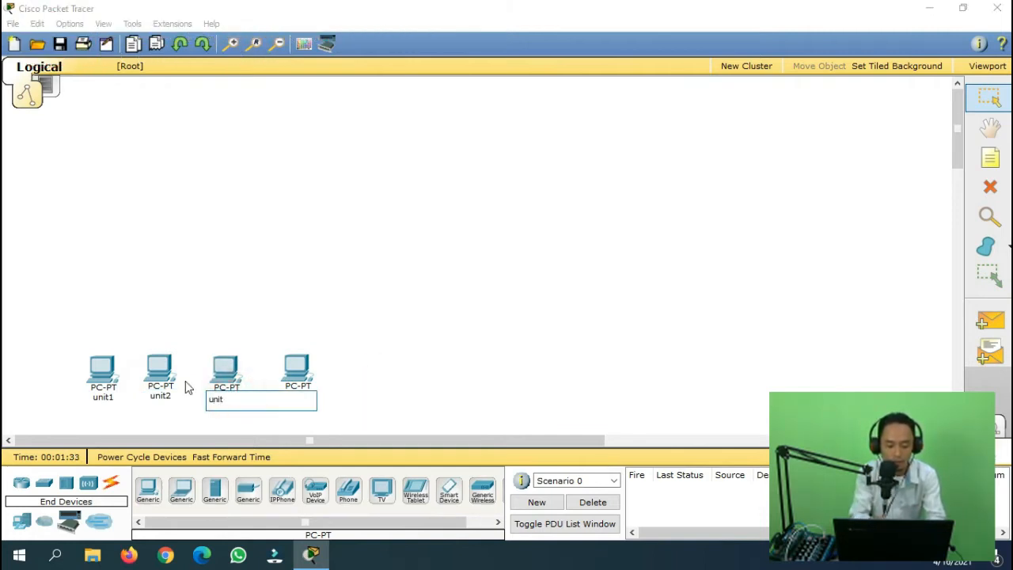
left_click(377, 387)
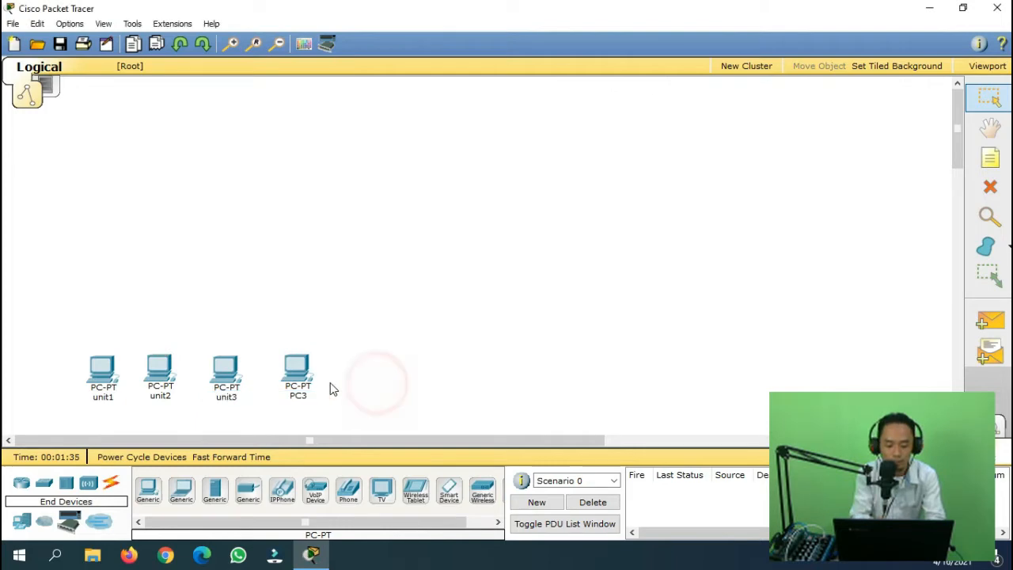
Rename the fourth PC as unit4.
double_click(301, 380)
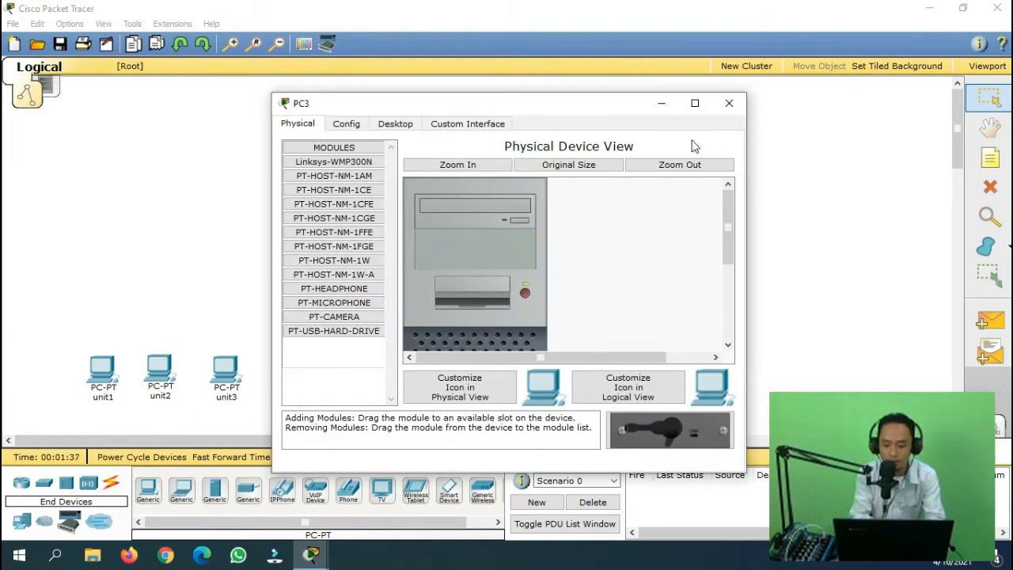
left_click(729, 103)
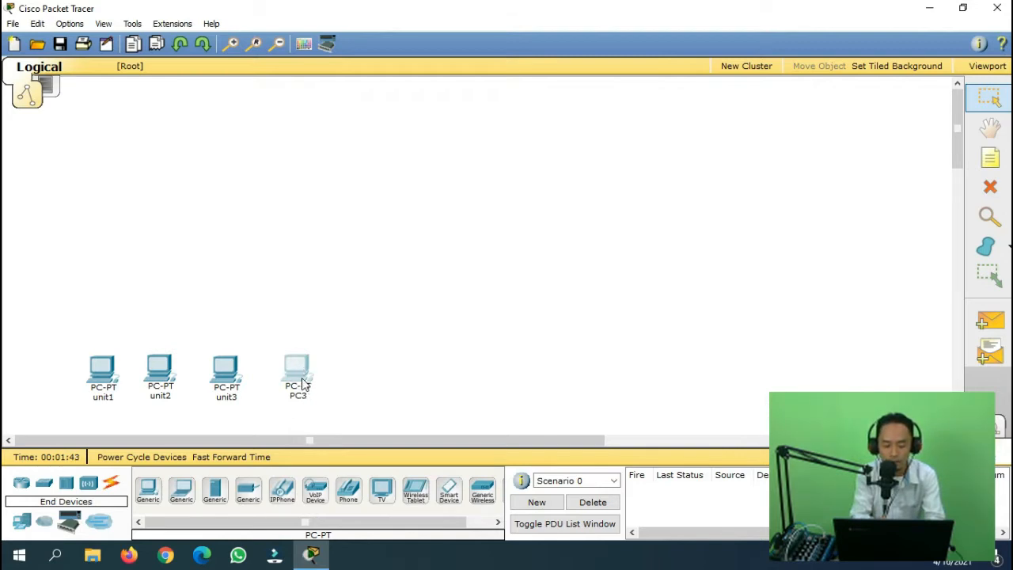
mouse_move(301, 377)
left_click(303, 397)
left_click_drag(305, 397, 261, 392)
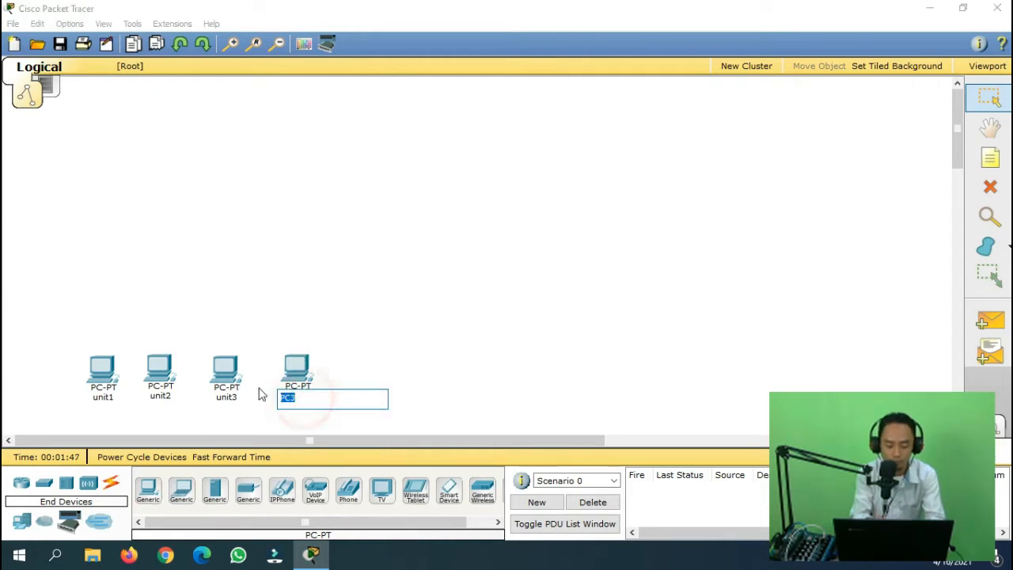
type("u")
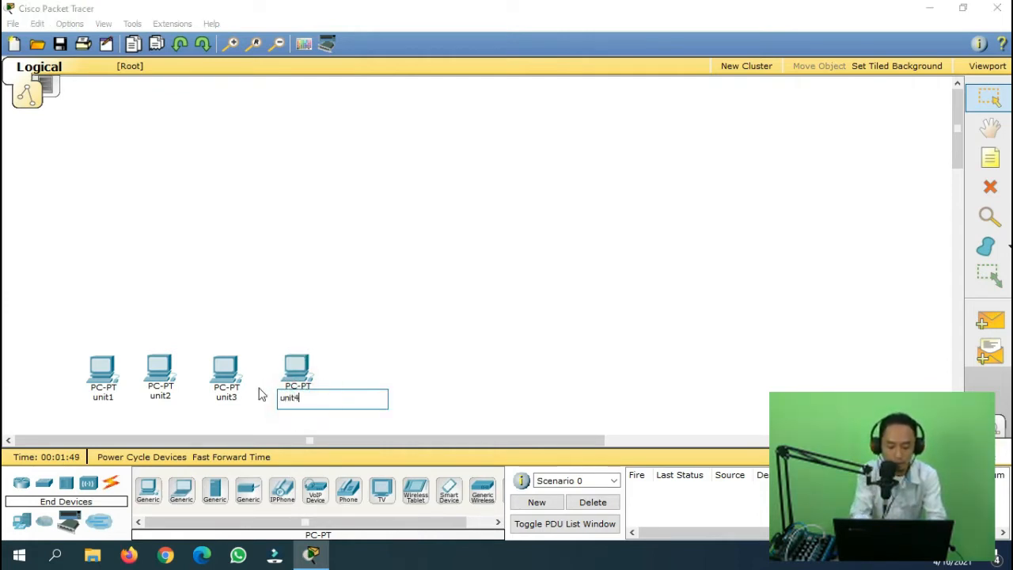
type("nit4")
left_click(427, 396)
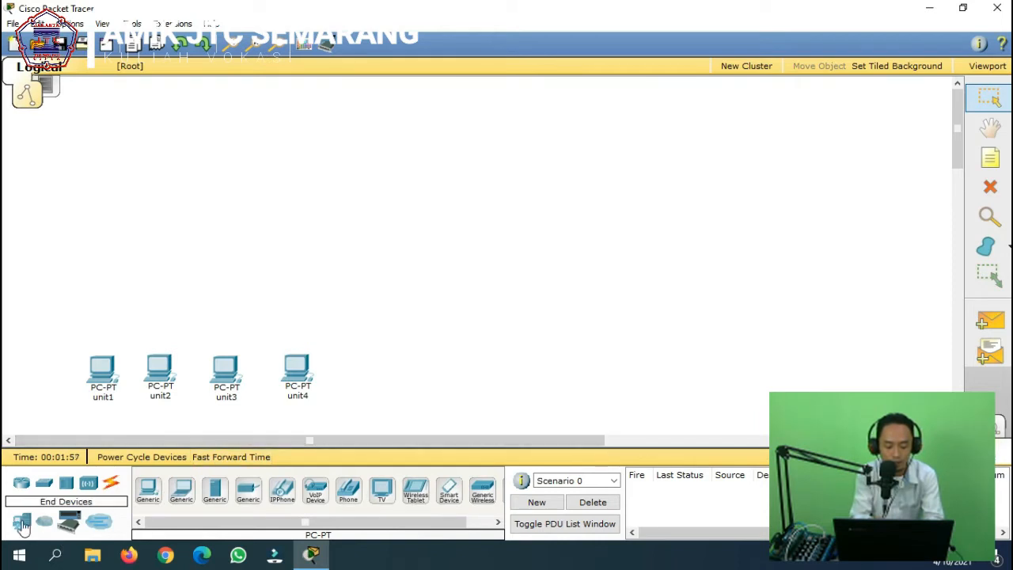
Place four generic Server-PT devices in a row above the PCs and align the middle two with the others.
left_click(215, 492)
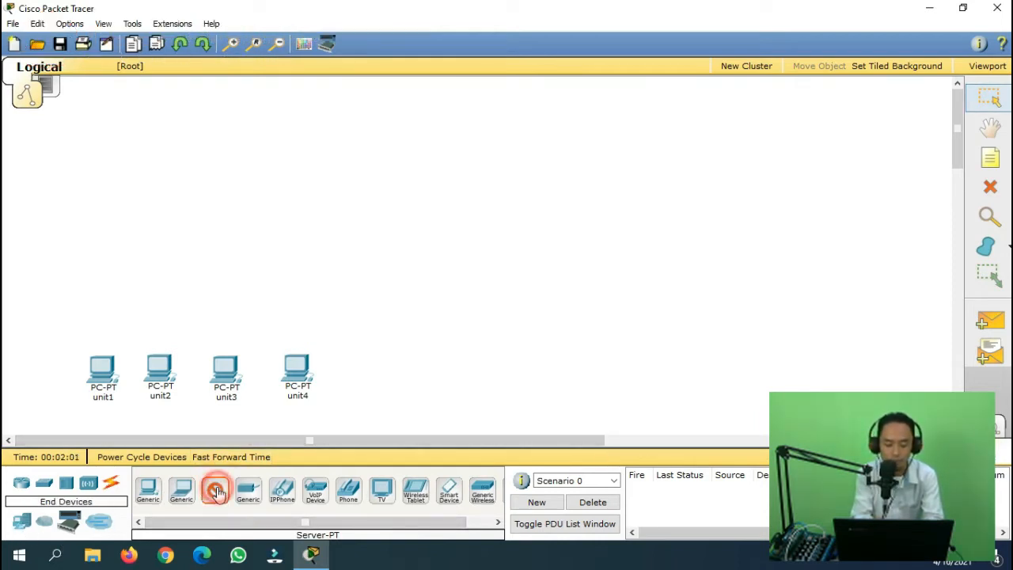
left_click(96, 198)
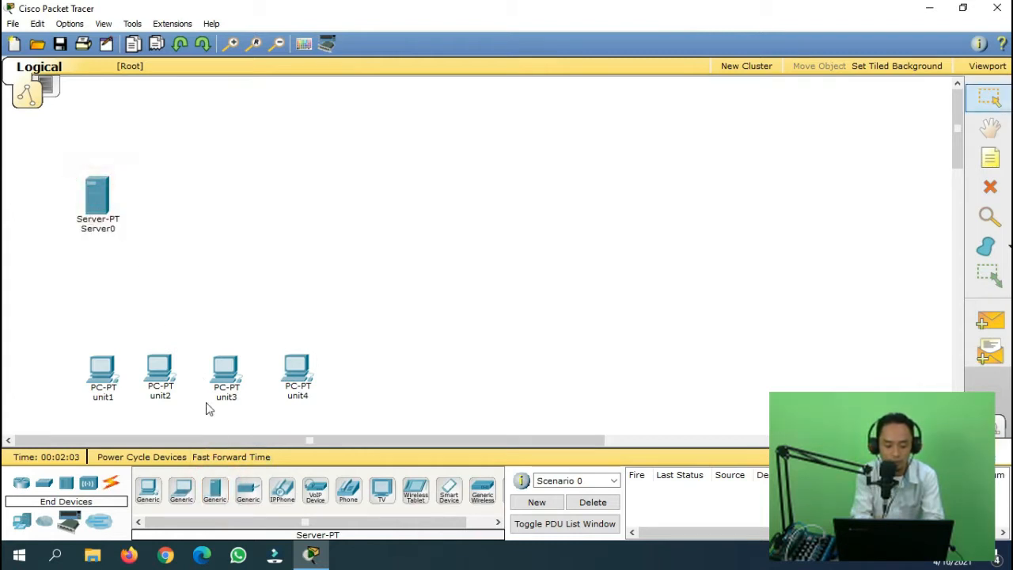
left_click(214, 492)
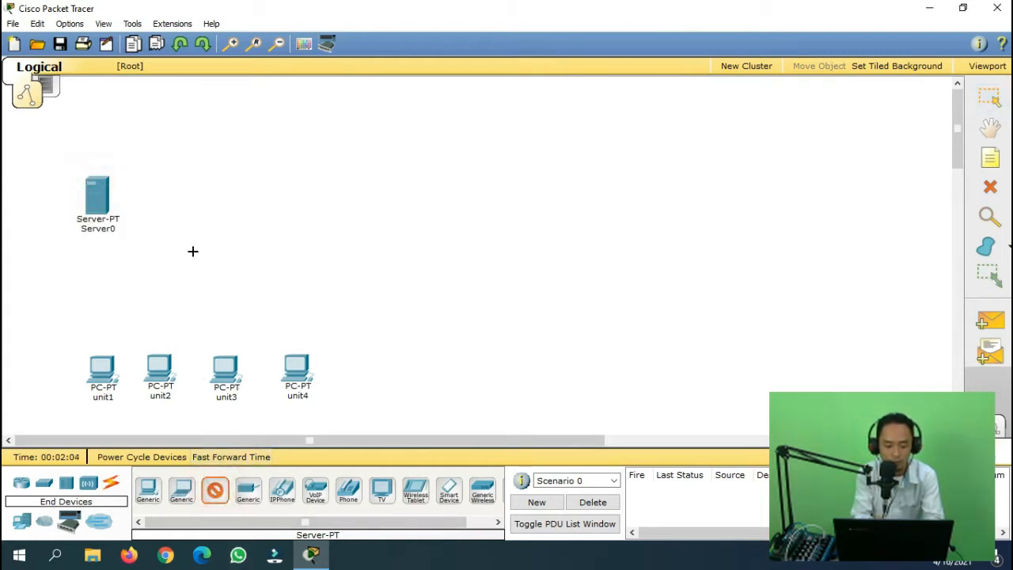
left_click(169, 198)
left_click(214, 492)
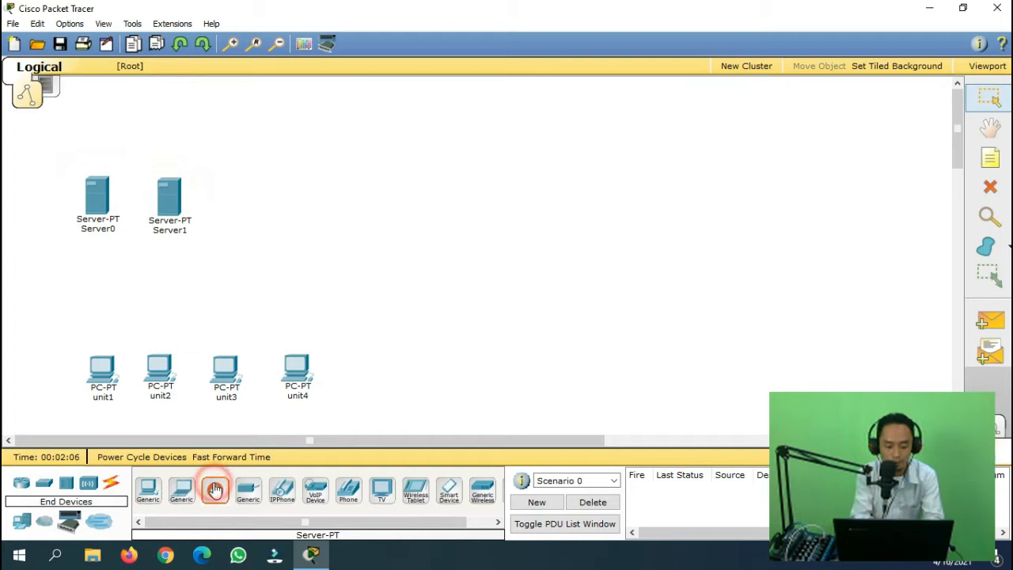
left_click(243, 202)
left_click(215, 492)
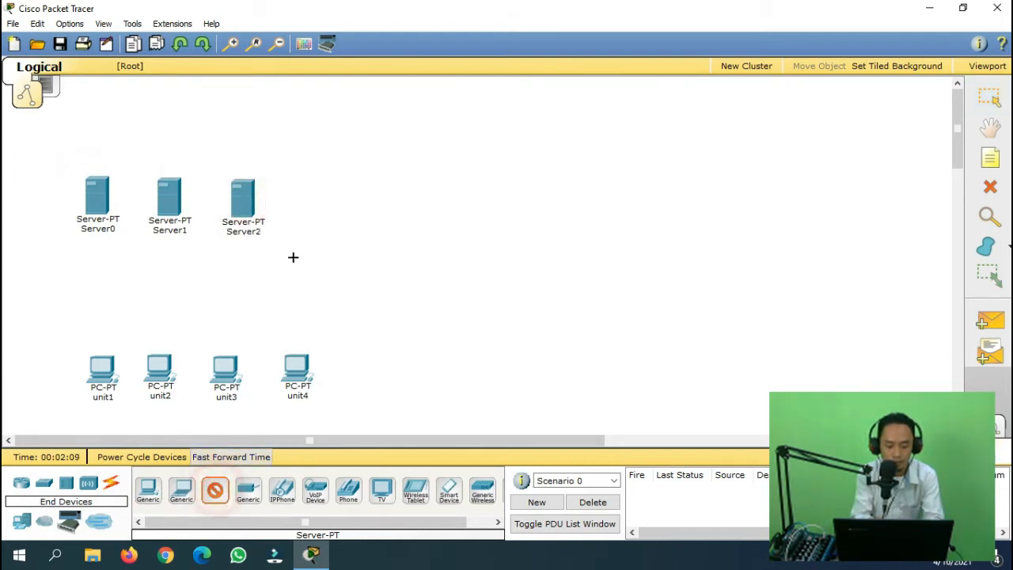
left_click(309, 201)
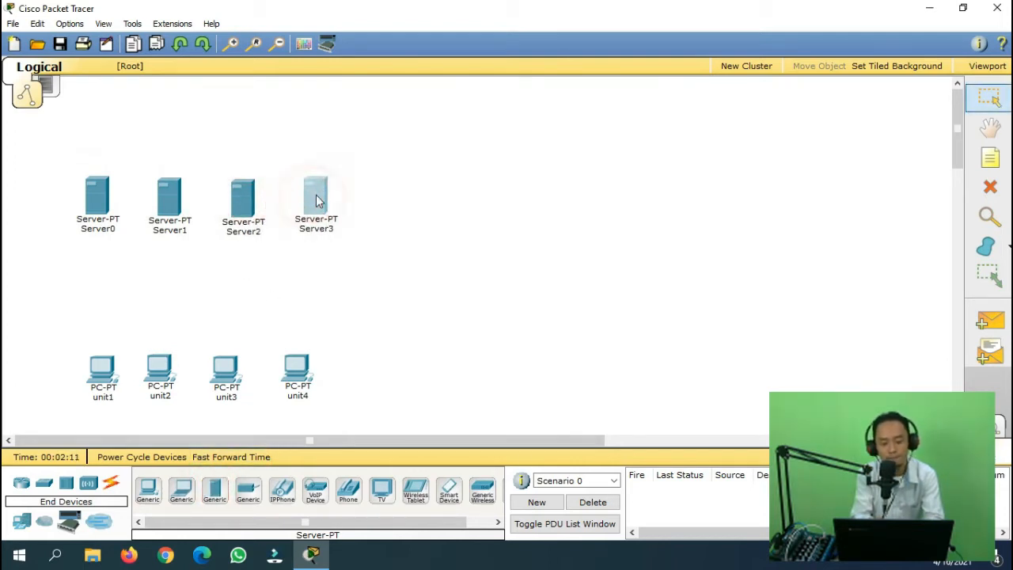
left_click_drag(242, 198, 245, 193)
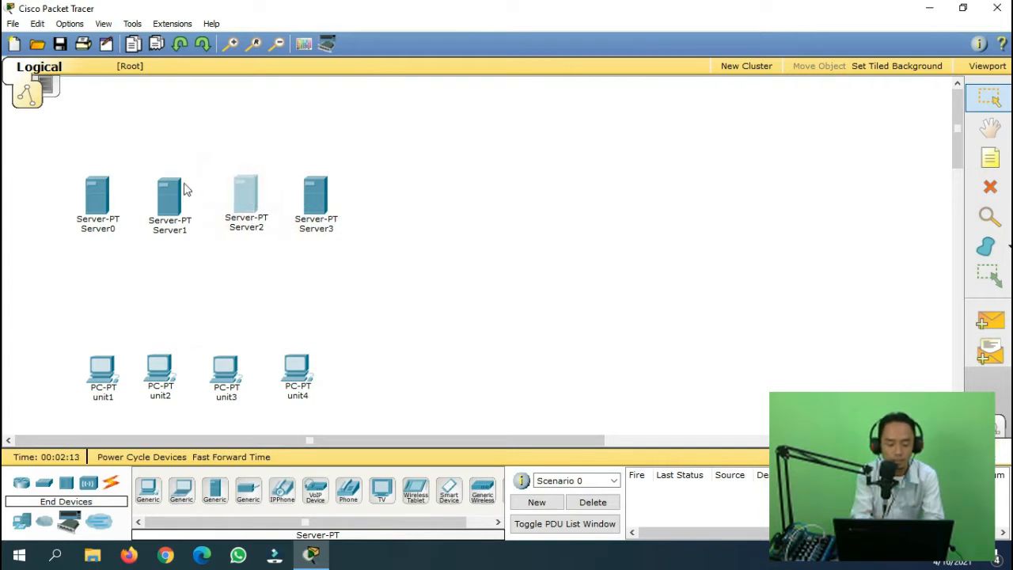
left_click_drag(172, 201, 173, 196)
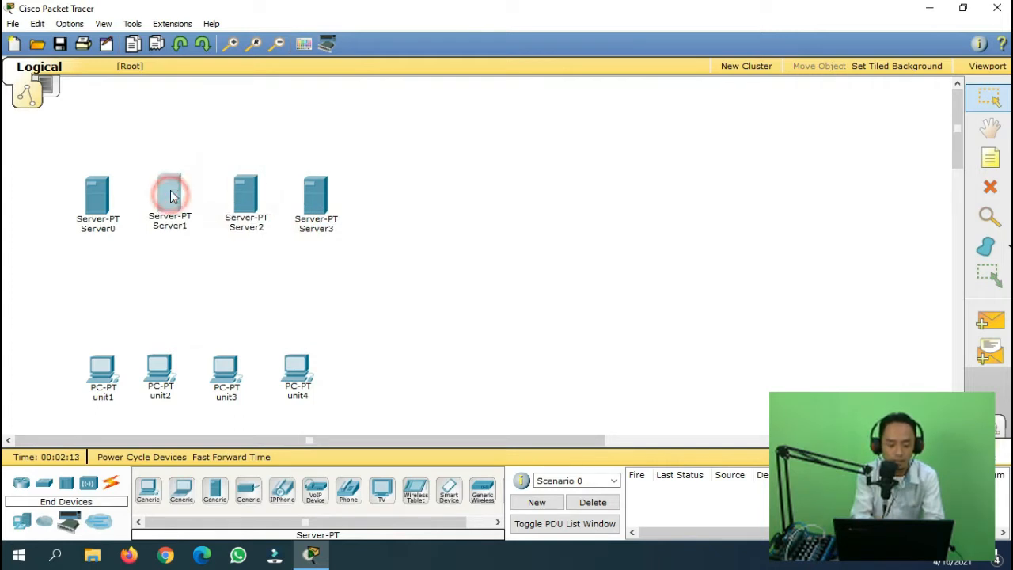
Rename the leftmost server as dhcp-server and the second server as web-server.
left_click(98, 230)
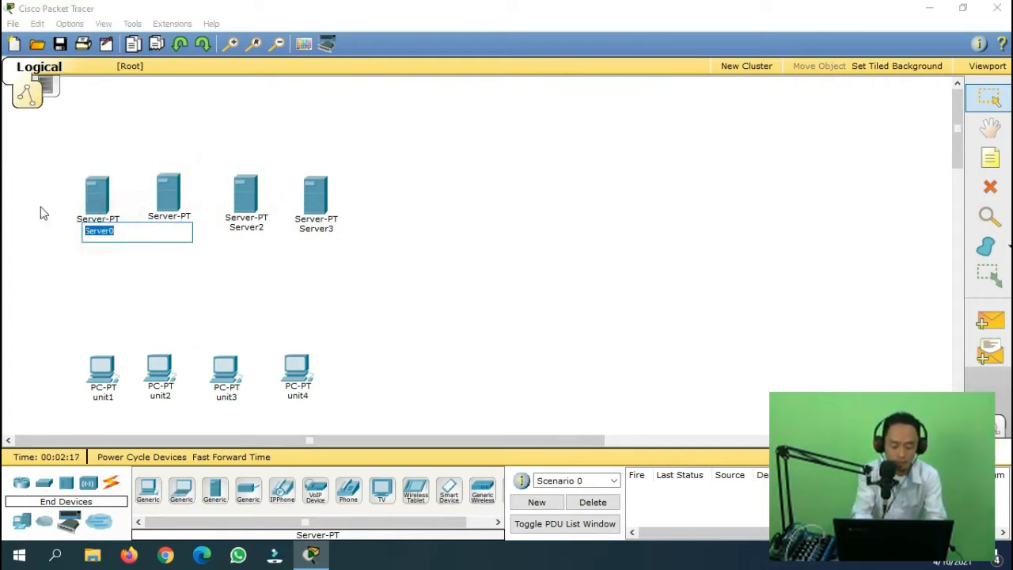
type("dhcp-")
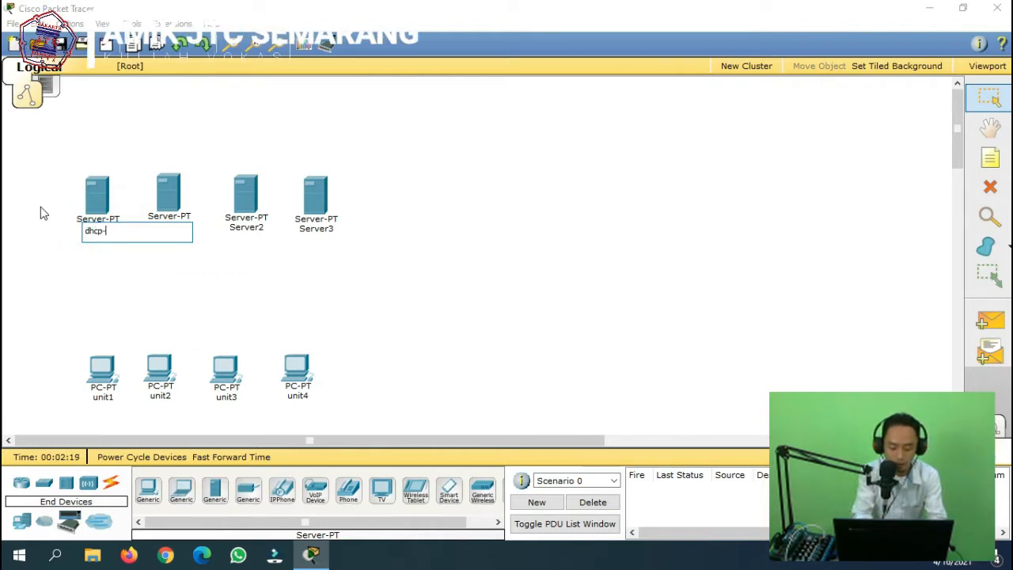
type("server")
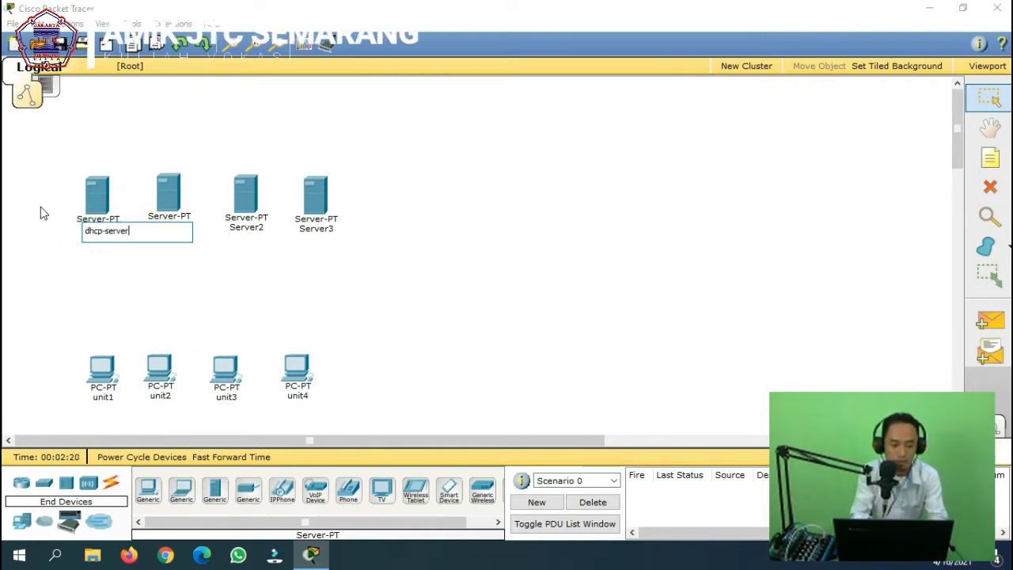
left_click(168, 270)
left_click(179, 226)
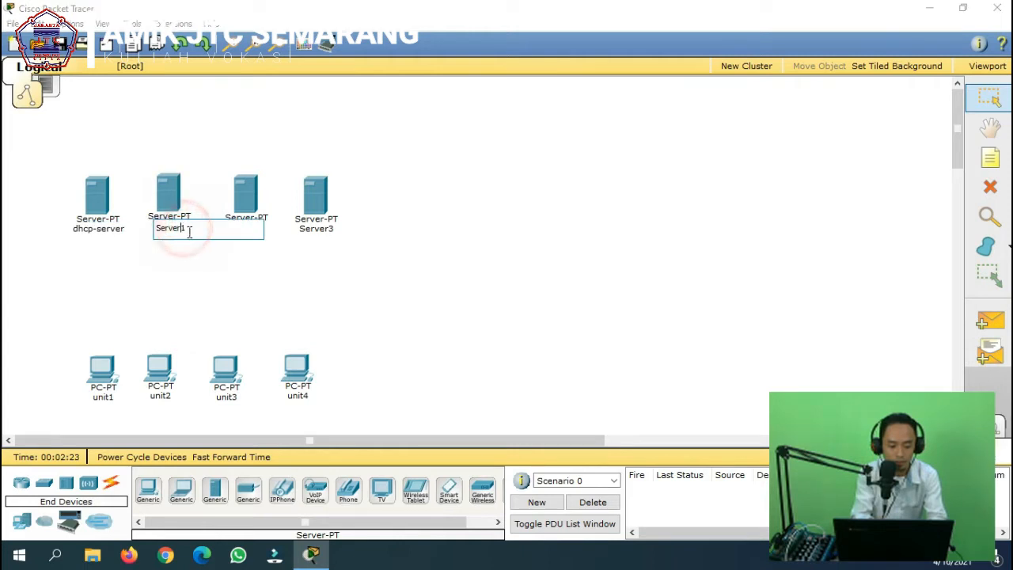
type("web")
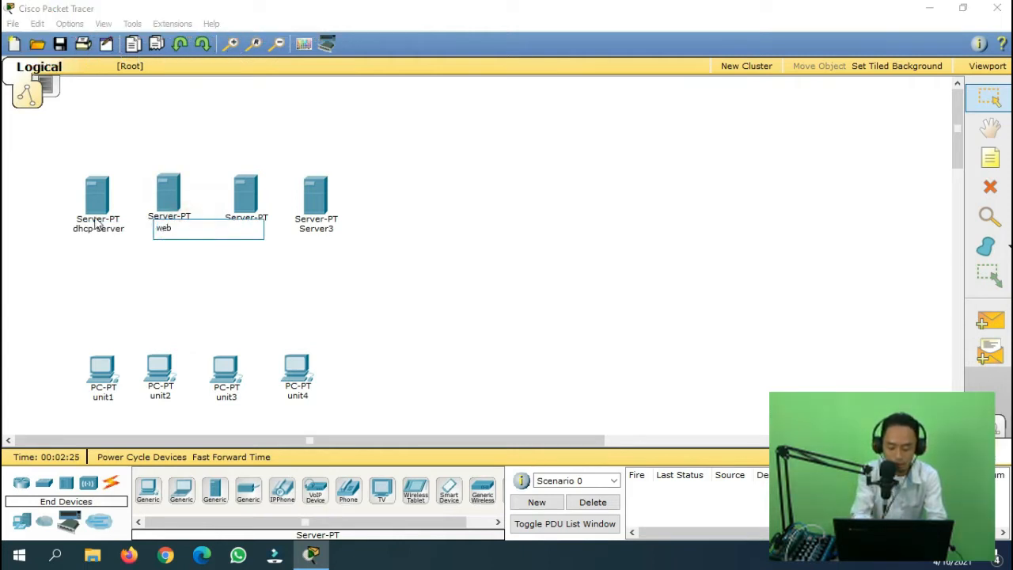
type("-server")
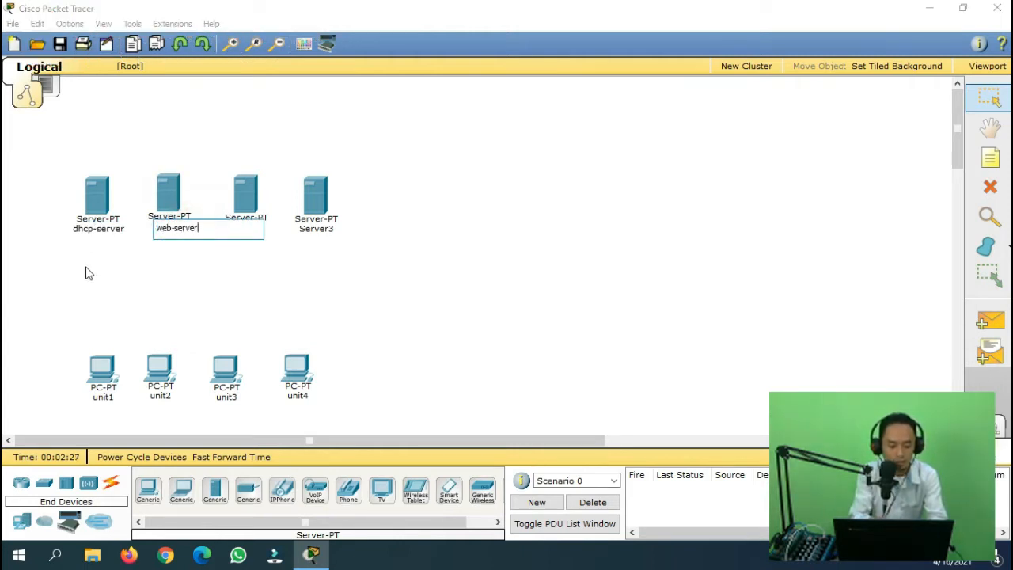
left_click(88, 267)
Rename the third server as dns-server.
double_click(265, 228)
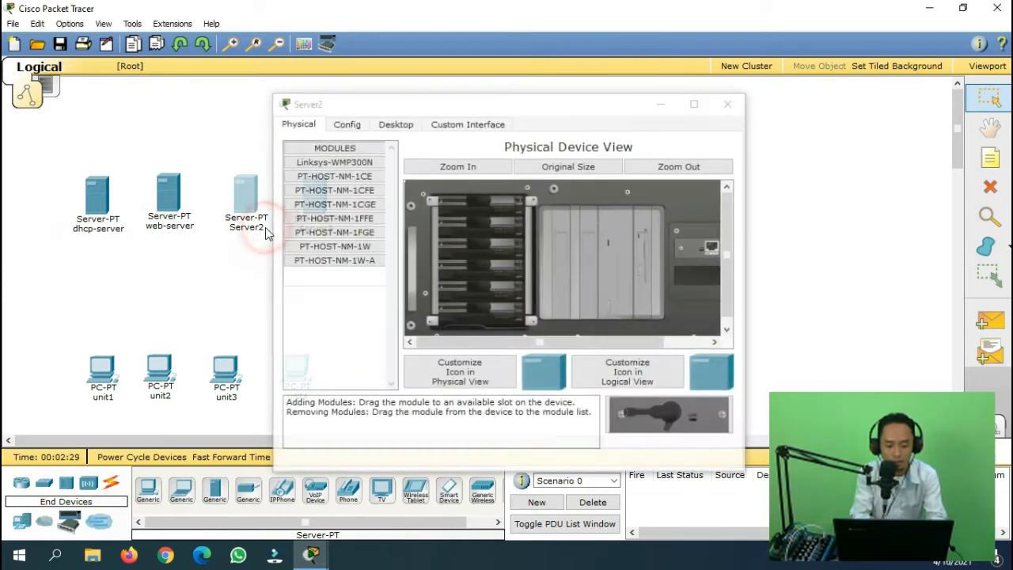
left_click(262, 227)
double_click(263, 229)
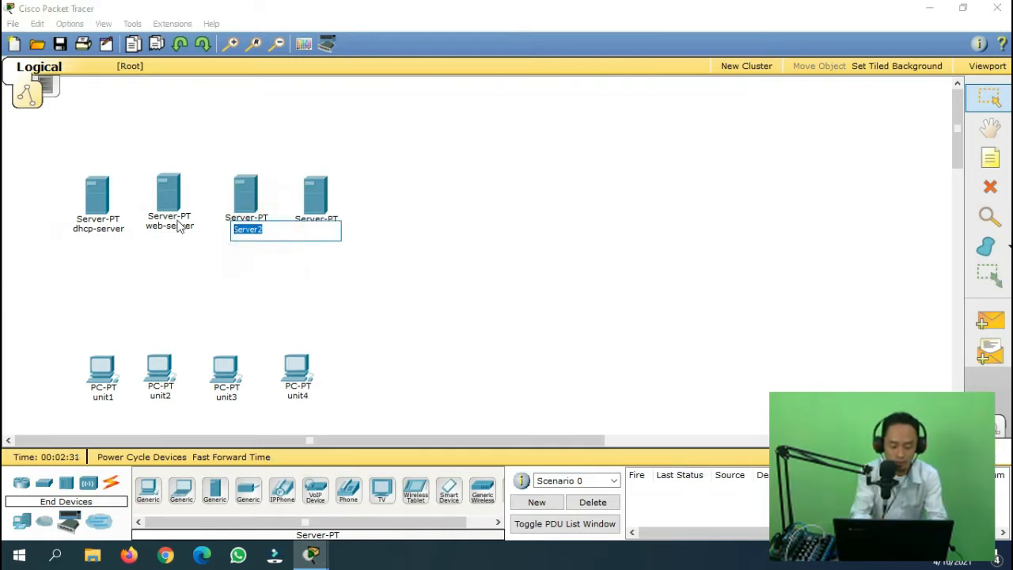
type("dns-s")
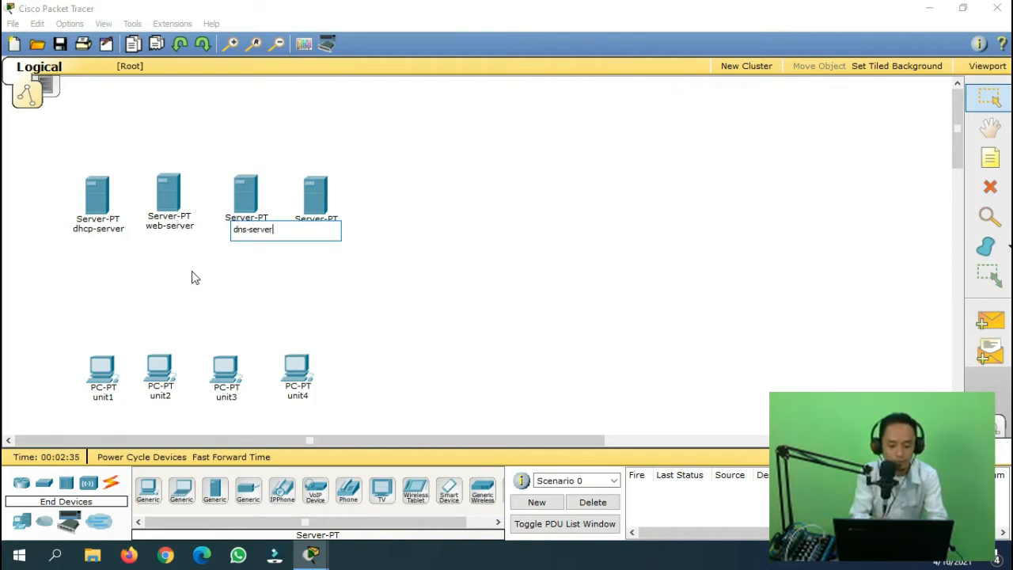
left_click(237, 274)
Rename the fourth server as mail-server.
left_click(333, 231)
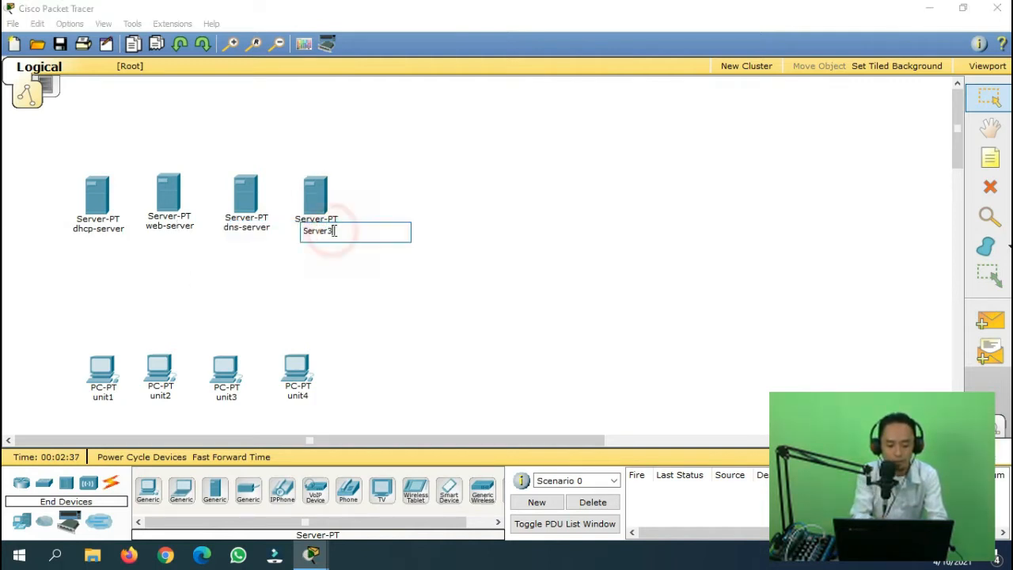
left_click_drag(334, 230, 277, 229)
type("m")
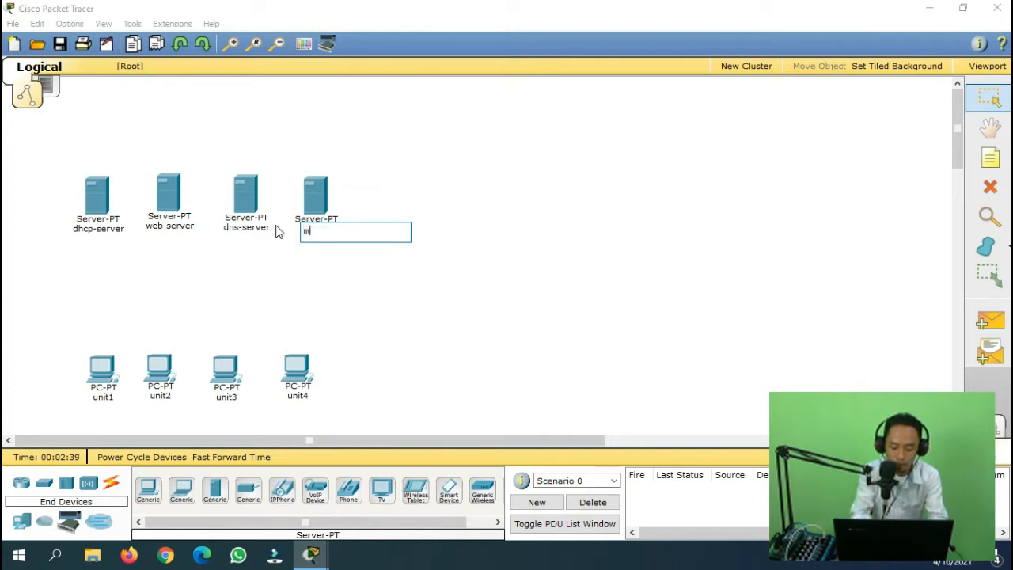
type("ail-serve")
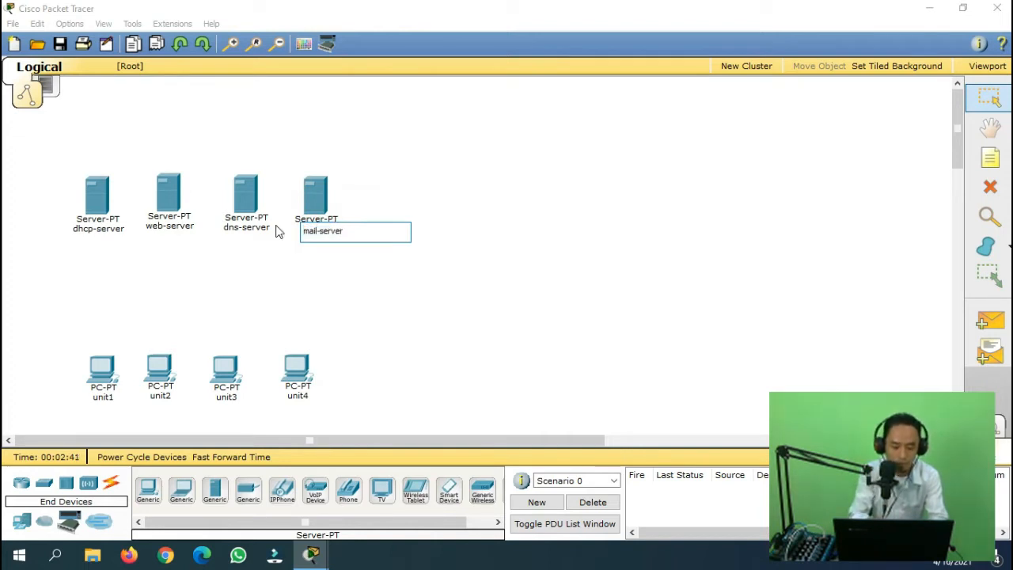
type("r")
left_click(433, 310)
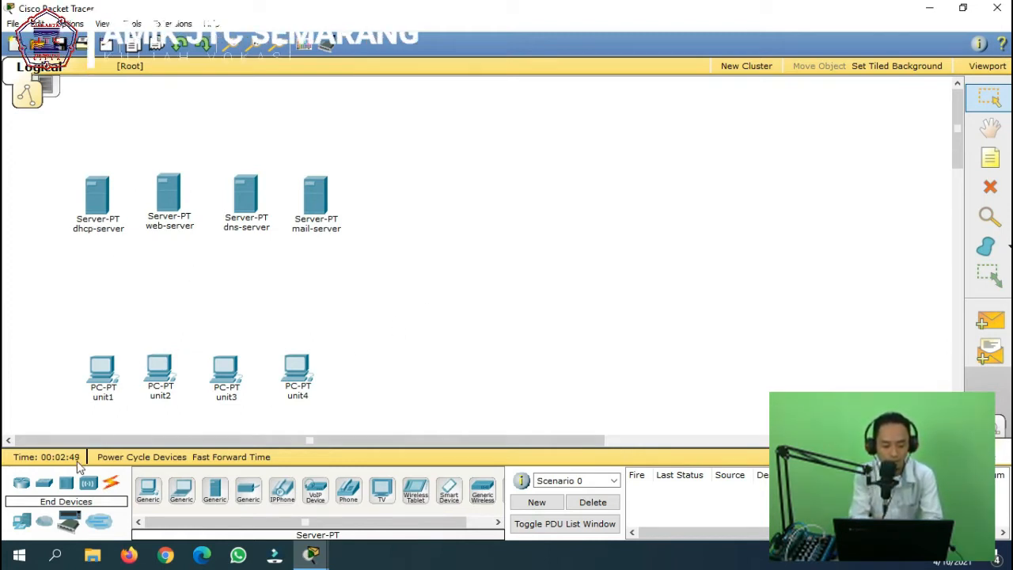
Place a generic Switch-PT between the row of servers and the row of PCs.
left_click(45, 485)
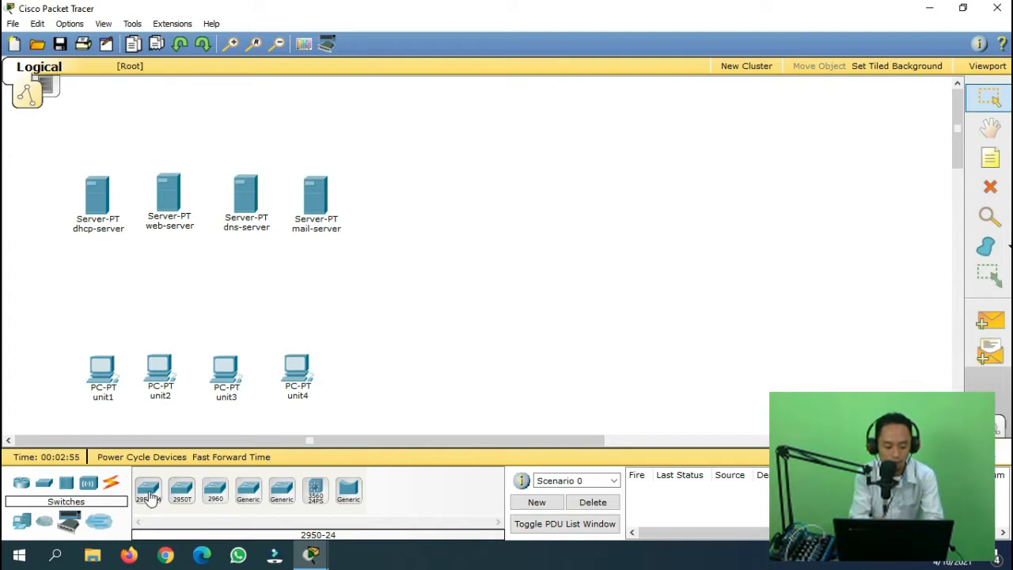
left_click(248, 492)
left_click(197, 286)
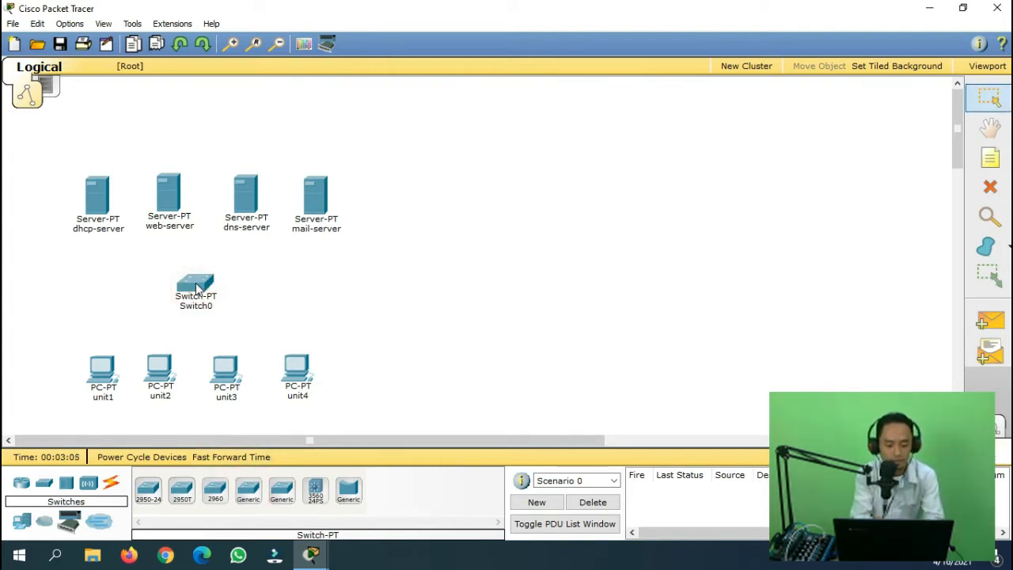
Open the switch's physical device view and remove its two fiber modules from the chassis.
mouse_move(203, 286)
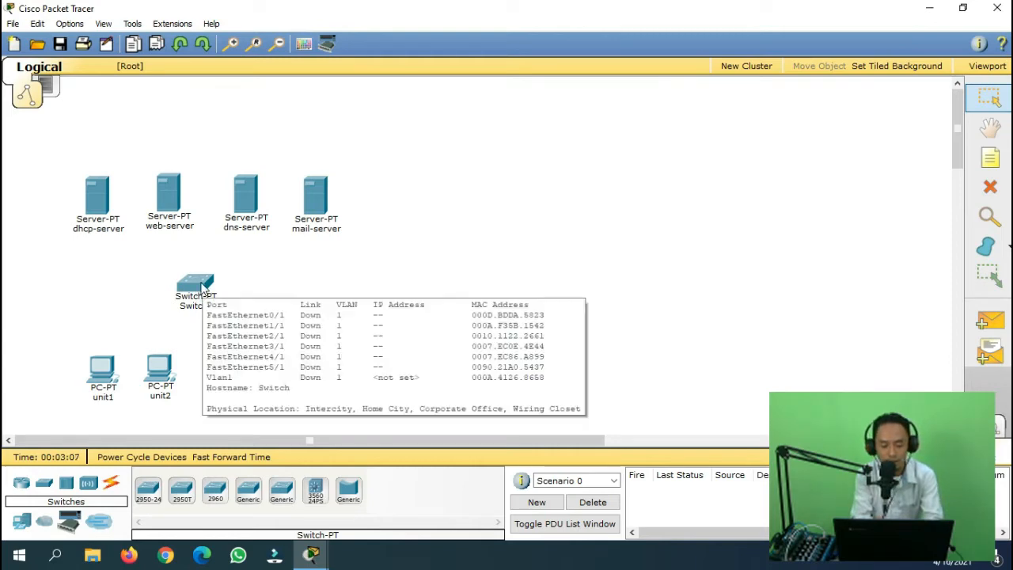
left_click(203, 287)
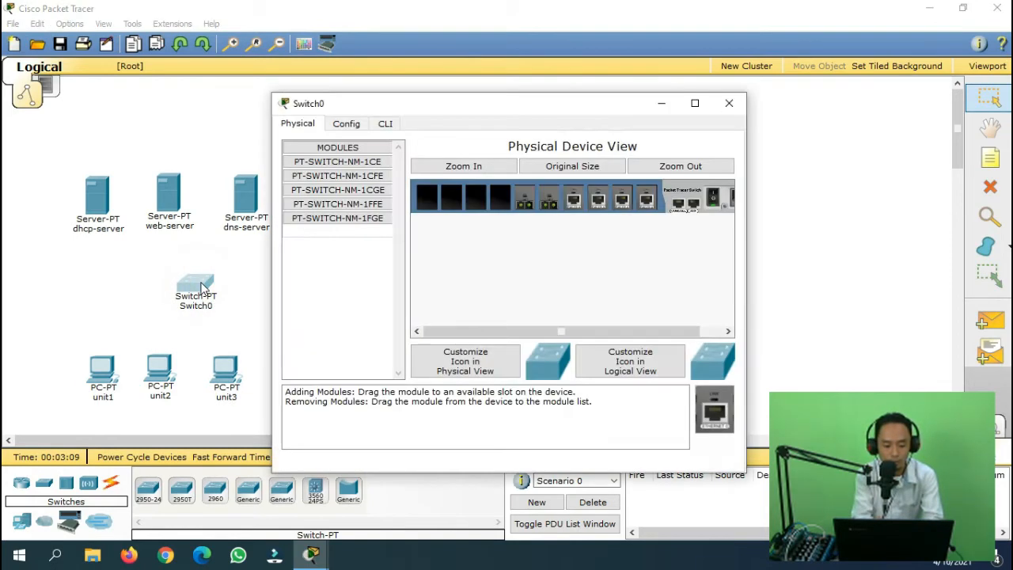
left_click_drag(479, 101, 560, 70)
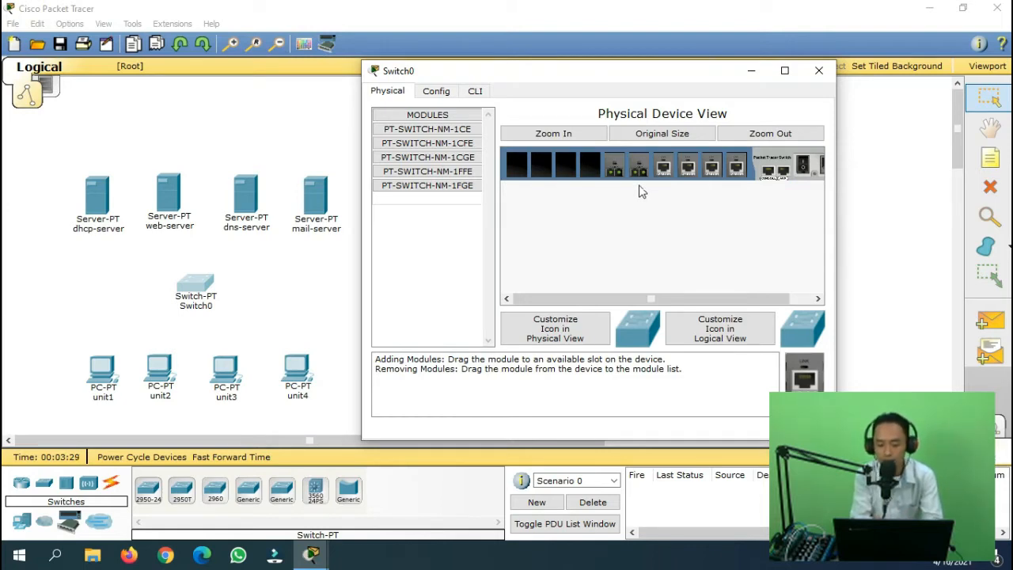
left_click_drag(642, 174, 727, 298)
left_click_drag(617, 168, 715, 285)
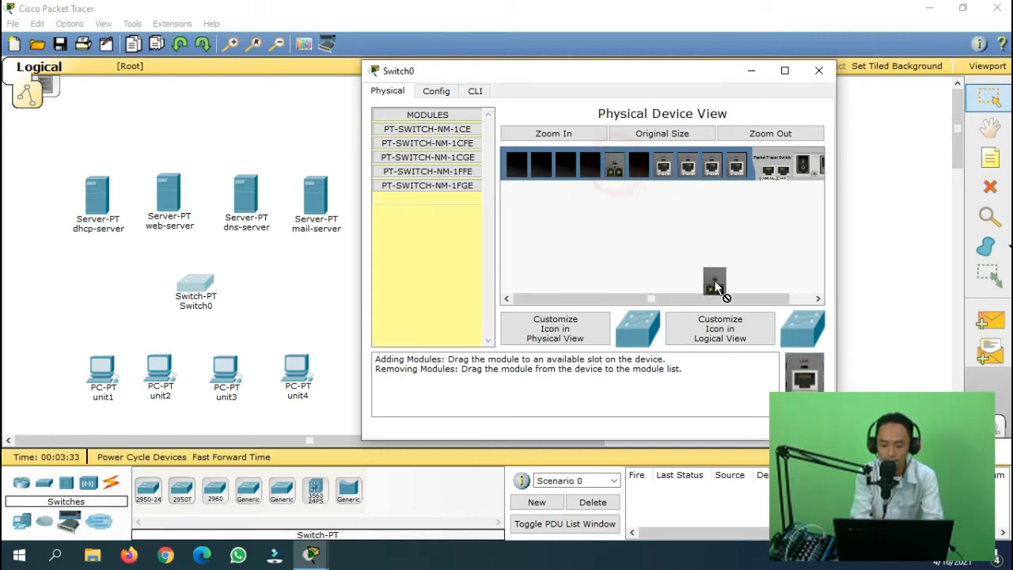
left_click_drag(797, 377, 800, 379)
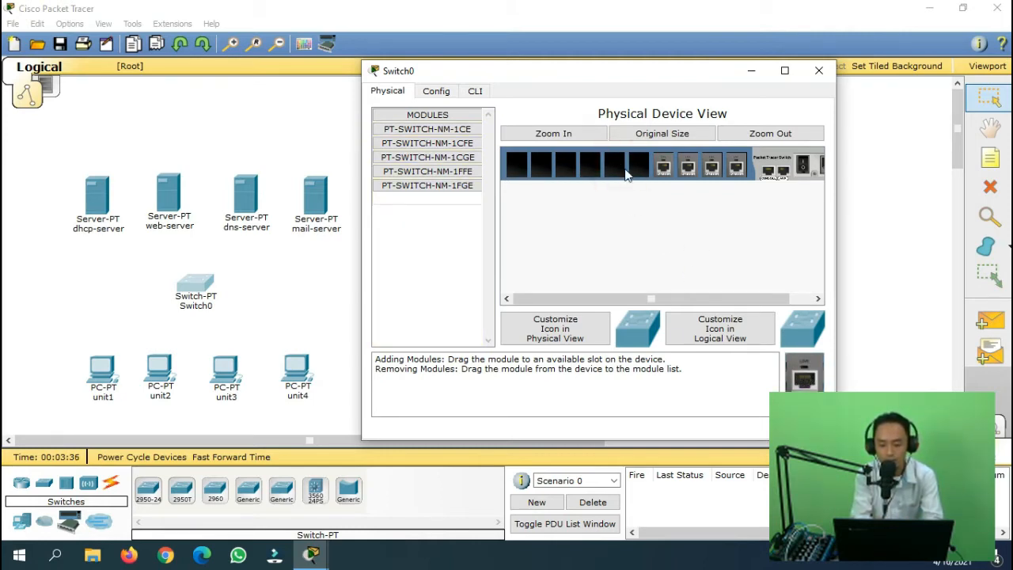
Fill the switch's six empty slots with PT-SWITCH-NM-1CFE modules and power the switch on.
left_click(457, 150)
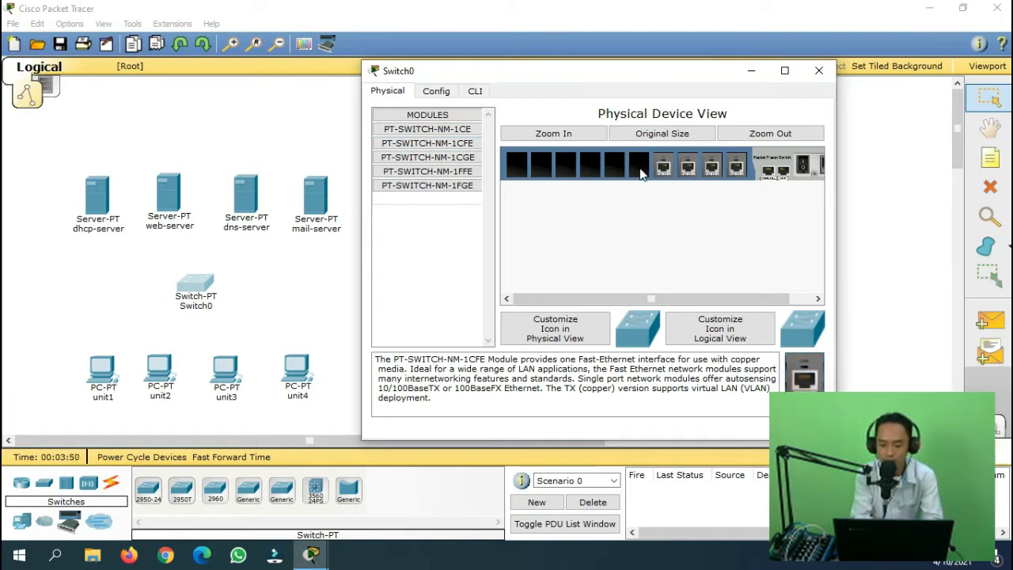
left_click_drag(804, 380, 616, 170)
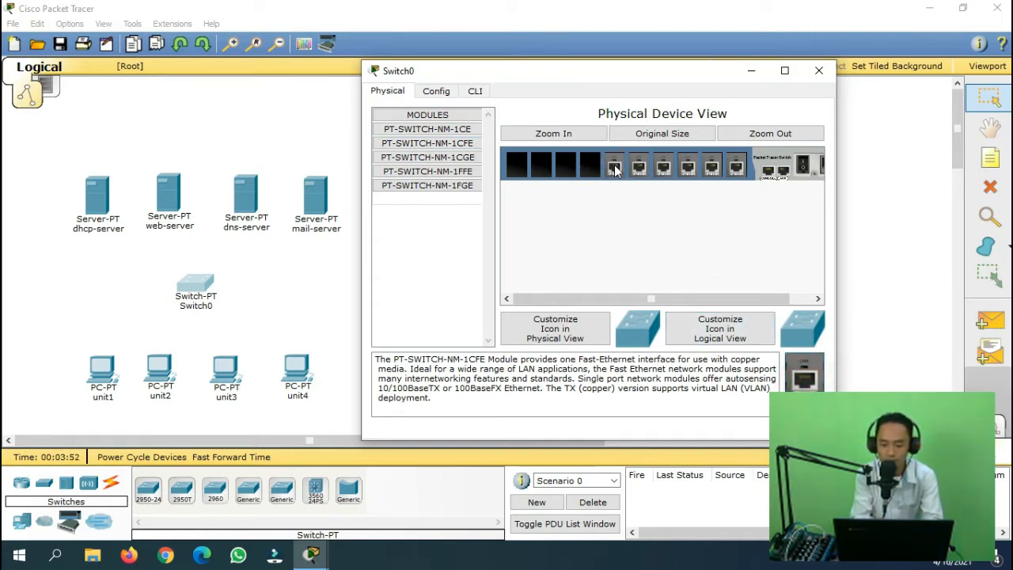
left_click_drag(803, 381, 589, 170)
left_click_drag(804, 380, 570, 169)
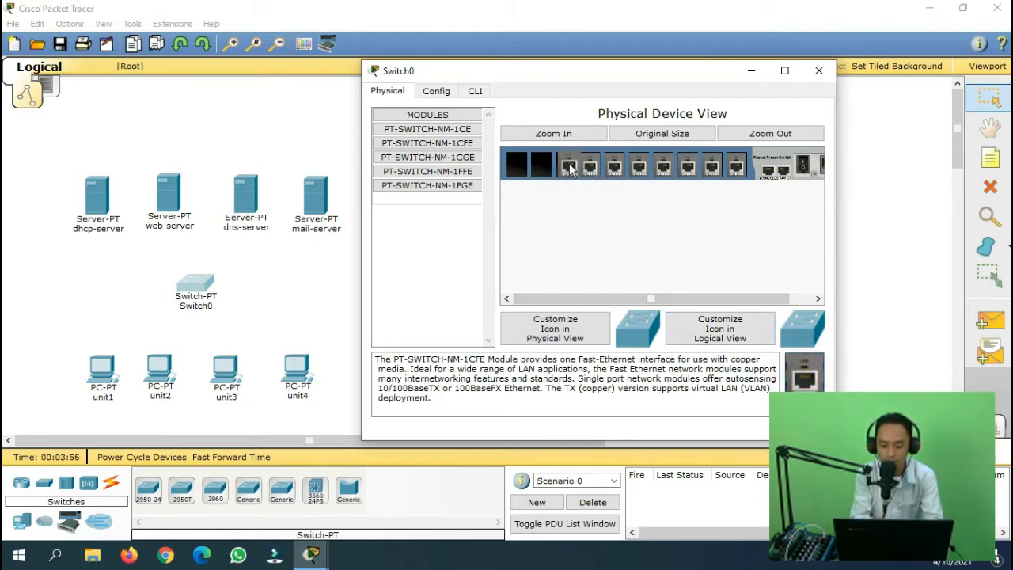
left_click_drag(804, 380, 541, 168)
left_click_drag(803, 380, 513, 168)
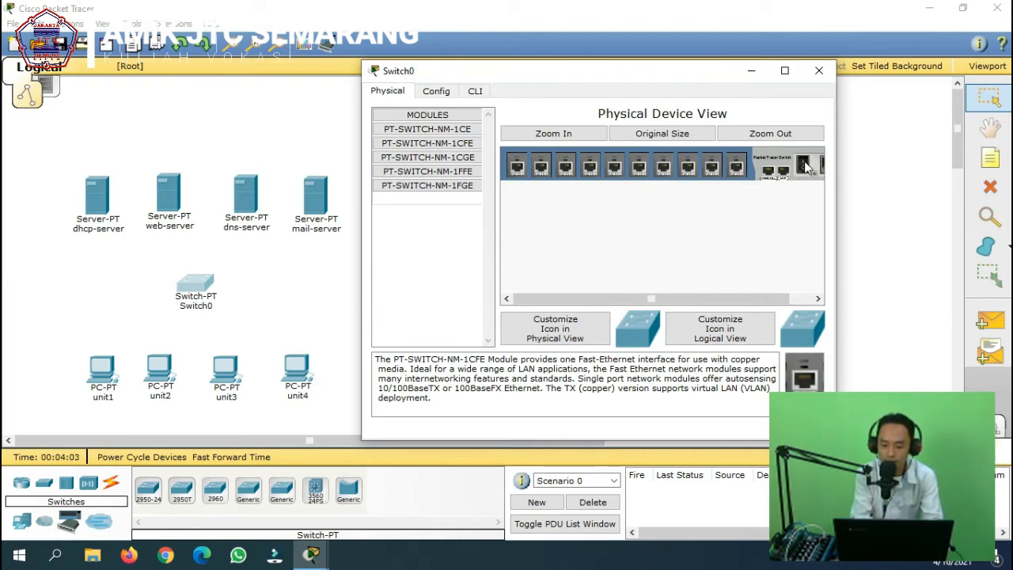
left_click(804, 165)
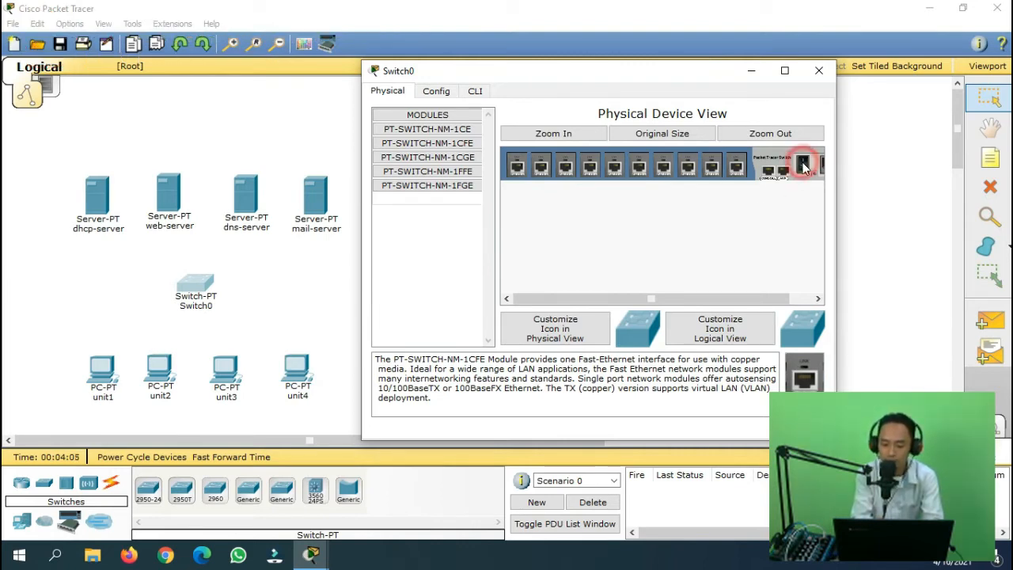
left_click(820, 71)
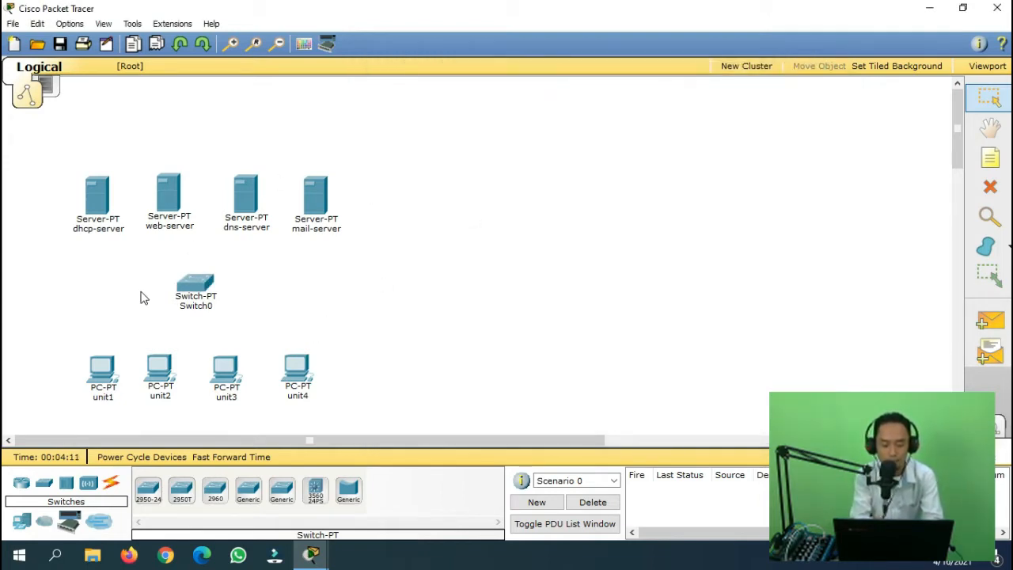
Connect dhcp-server and web-server to the switch using the automatically chosen connection type.
left_click(112, 486)
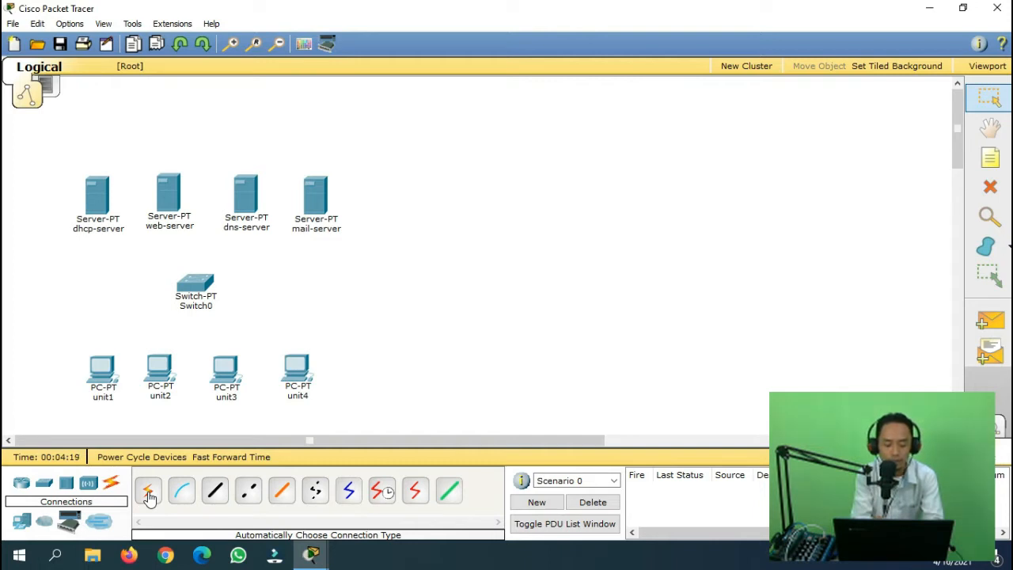
left_click(149, 494)
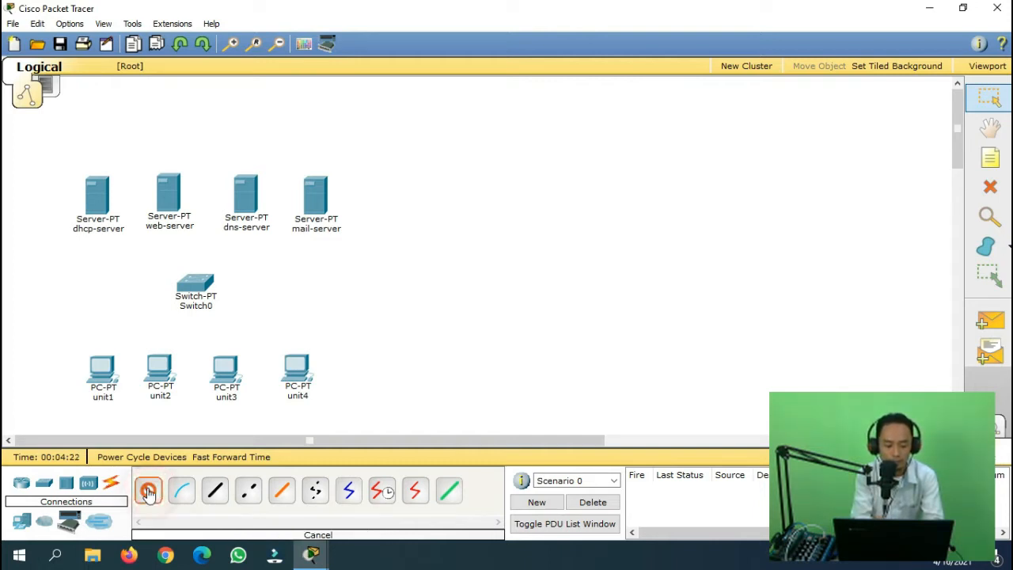
left_click(96, 204)
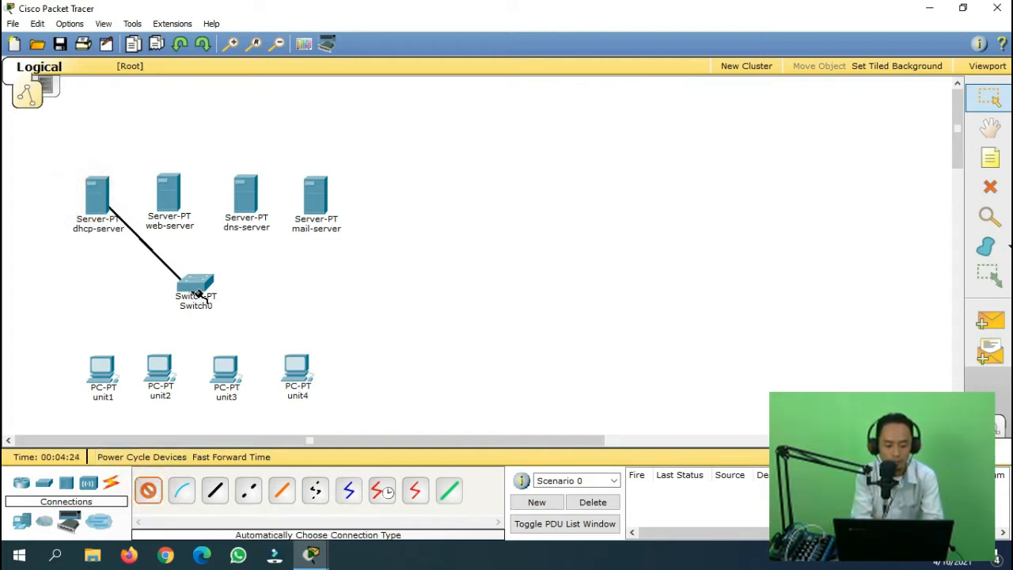
left_click(192, 281)
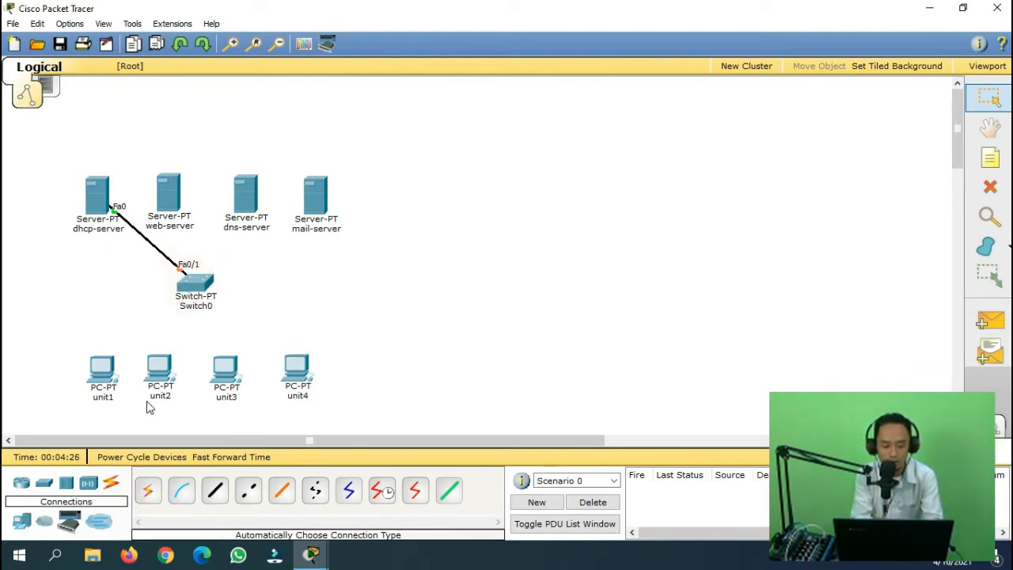
left_click(144, 494)
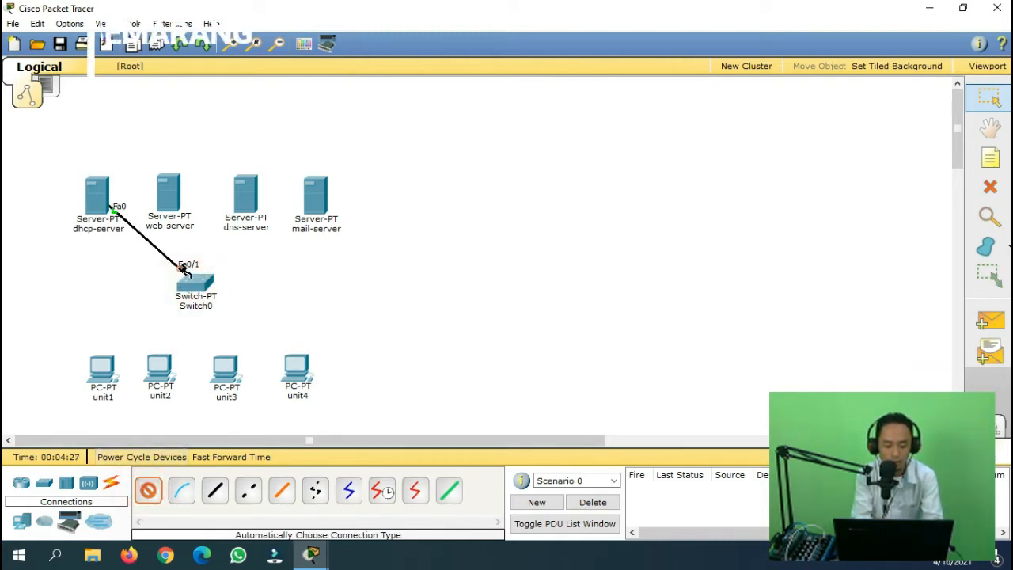
left_click(167, 207)
left_click(196, 283)
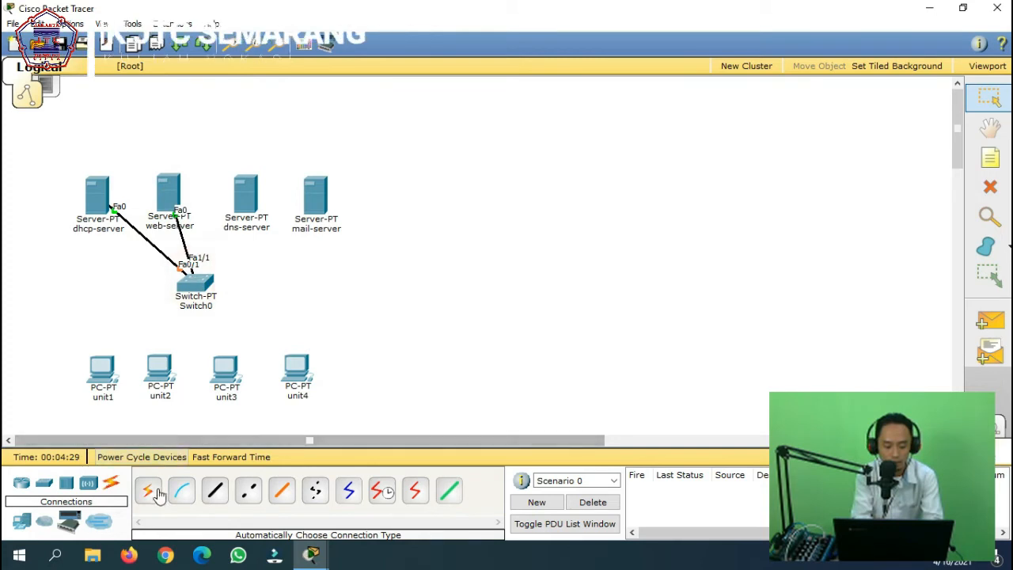
Connect dns-server and mail-server to the switch using the automatically chosen connection type.
left_click(244, 203)
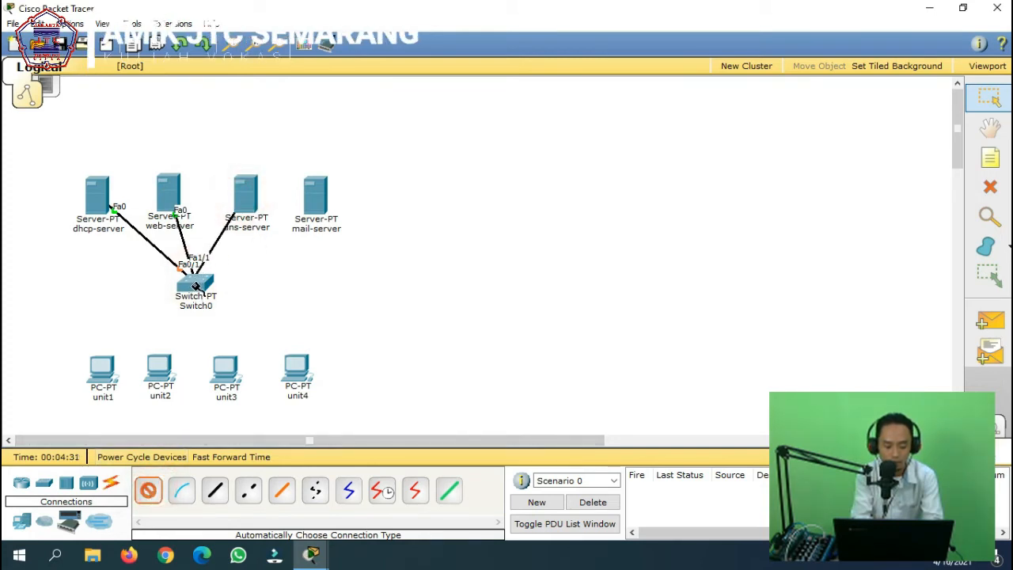
left_click(199, 279)
left_click(150, 492)
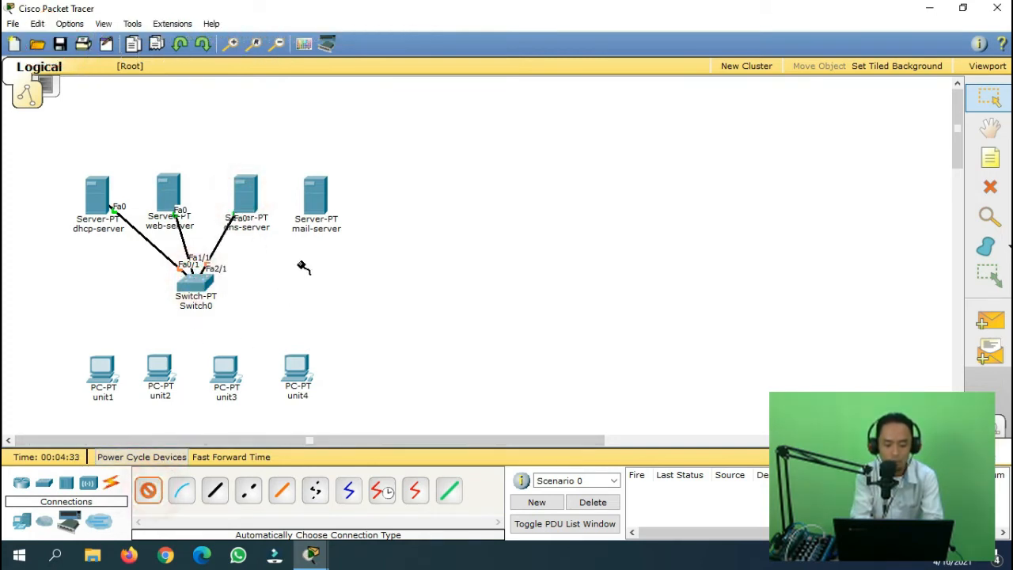
left_click(313, 211)
left_click(204, 284)
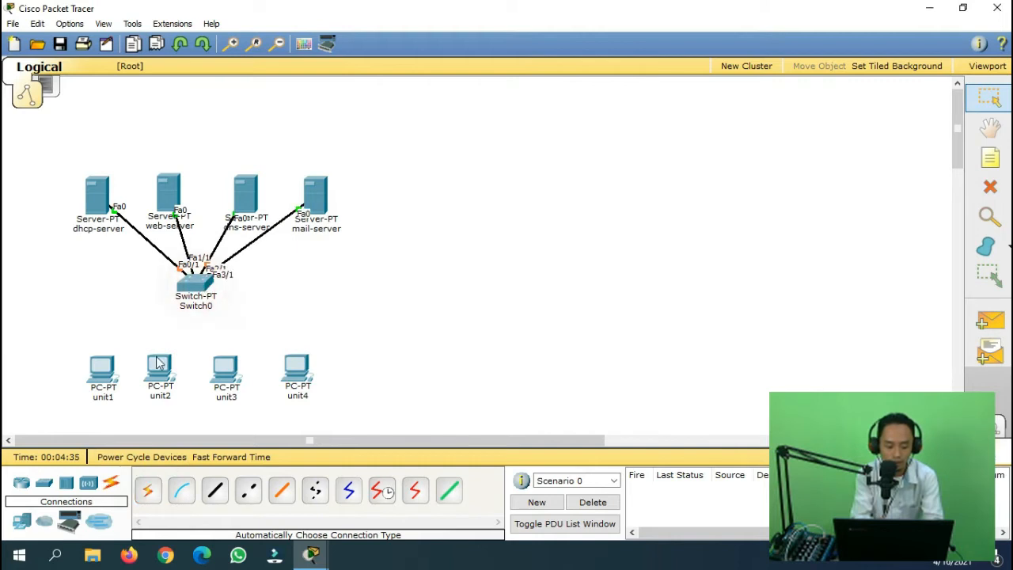
Connect PCs unit1 and unit2 to the switch using the automatically chosen connection type.
left_click(148, 489)
left_click(100, 377)
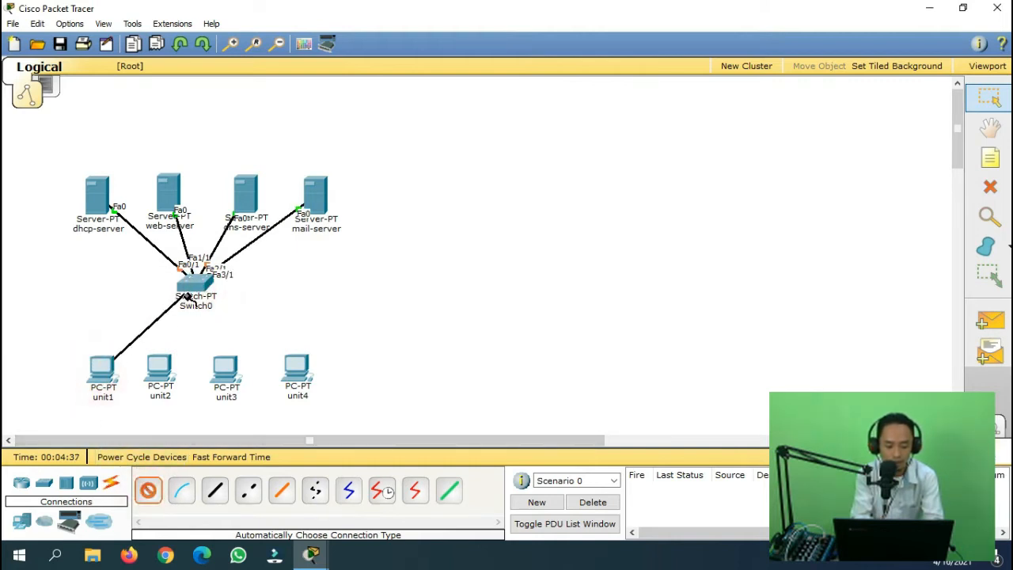
left_click(185, 282)
left_click(147, 490)
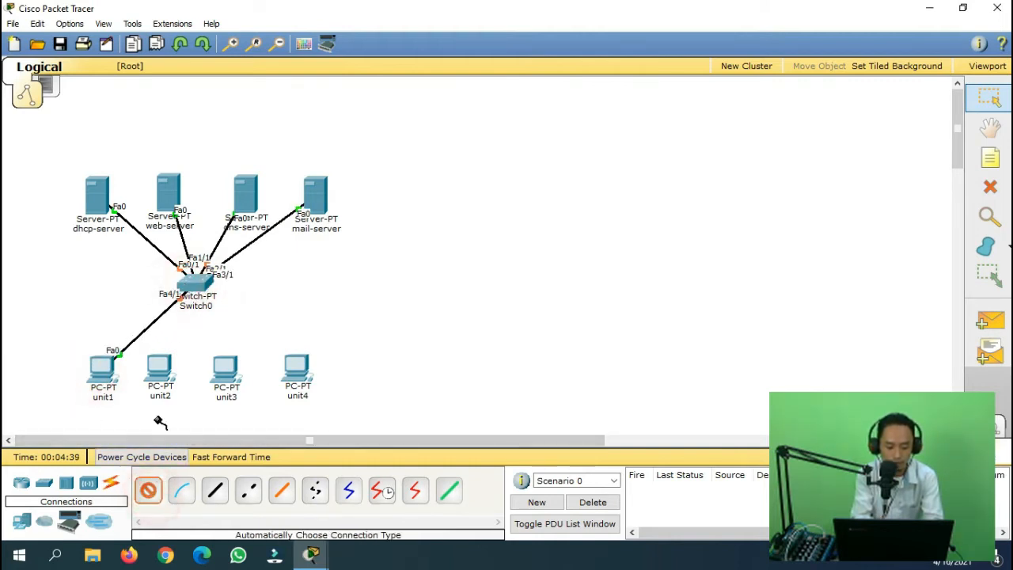
left_click(159, 368)
left_click(195, 273)
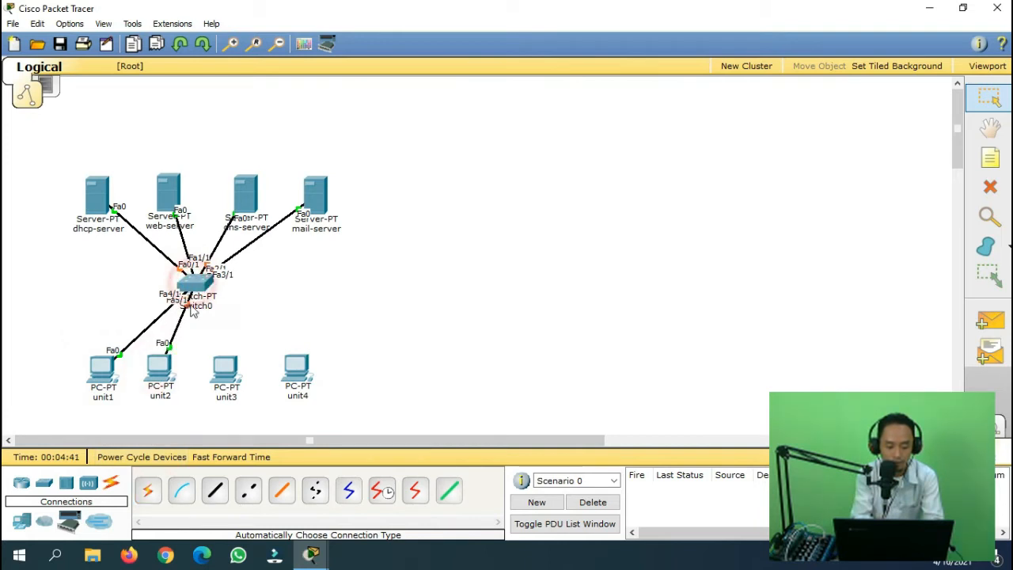
Connect PCs unit3 and unit4 to the switch using the automatically chosen connection type.
left_click(150, 491)
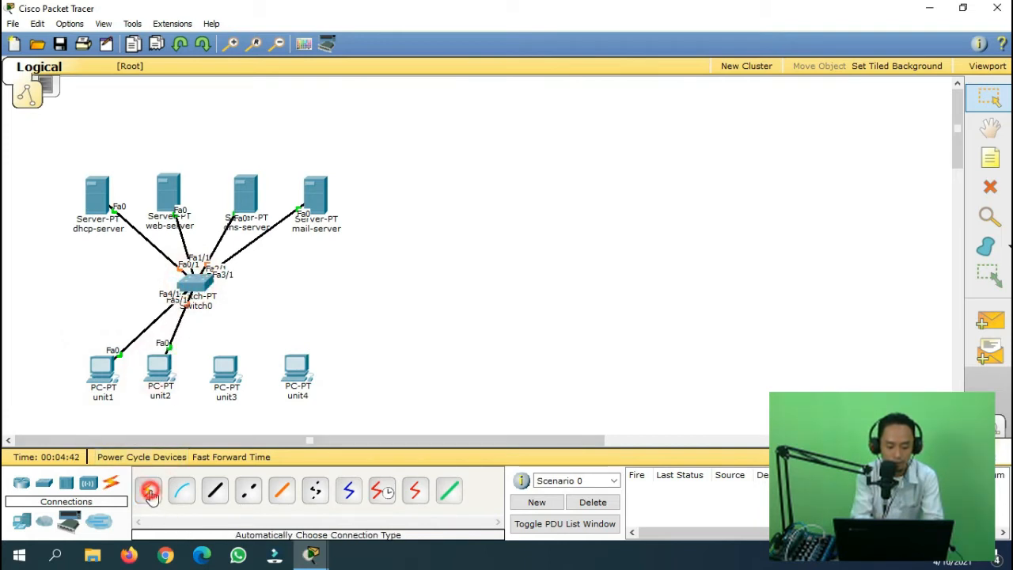
left_click(224, 366)
left_click(191, 283)
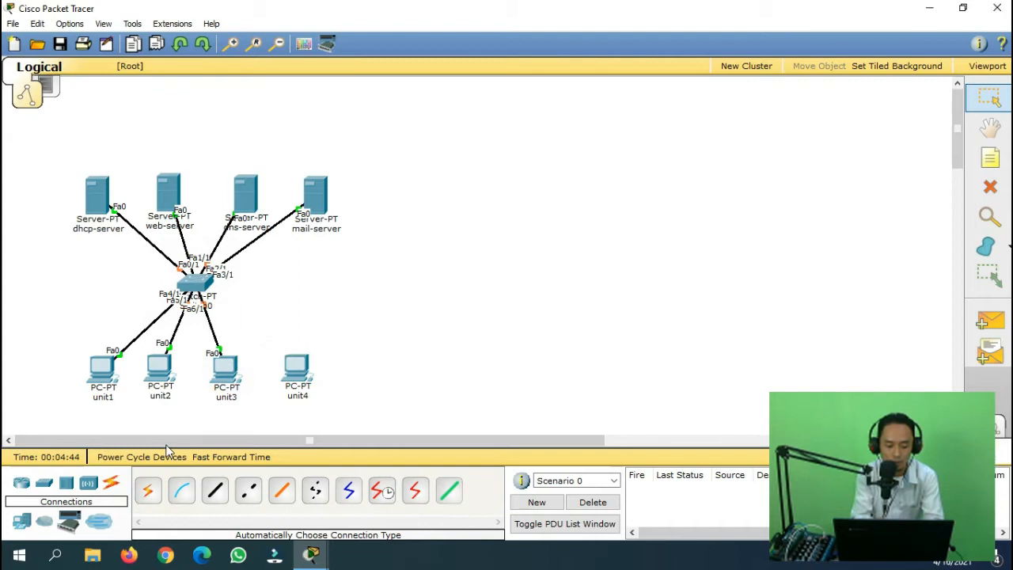
left_click(148, 491)
left_click(295, 364)
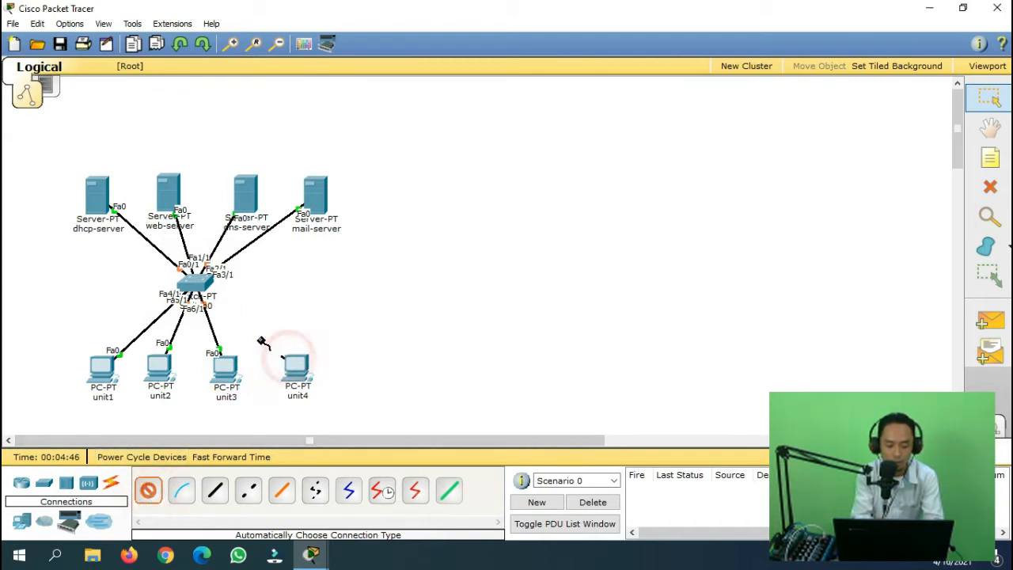
left_click(196, 285)
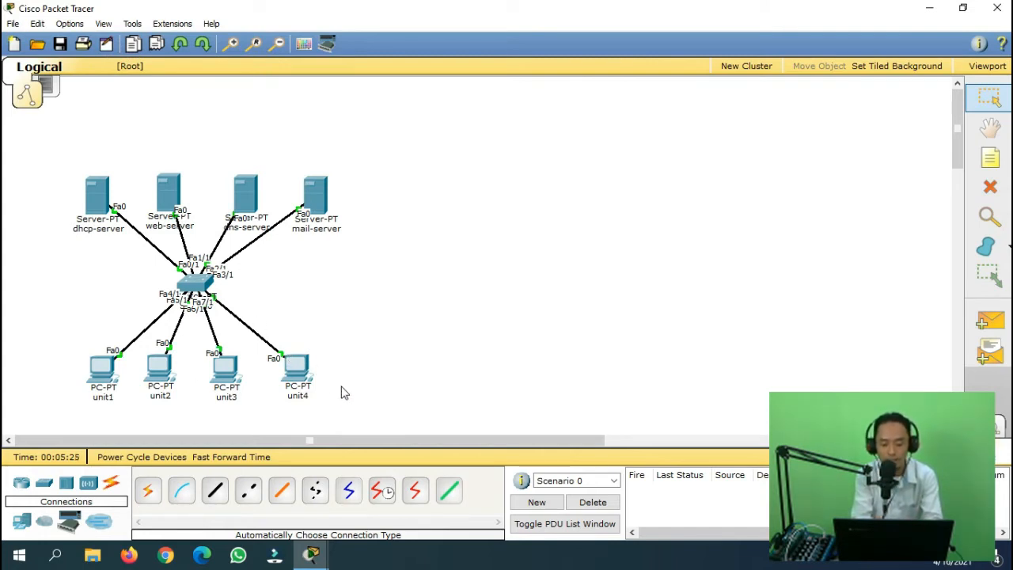
Give dhcp-server the static IP address 192.168.100.1 with subnet mask 255.255.255.0 and close its device window.
mouse_move(289, 402)
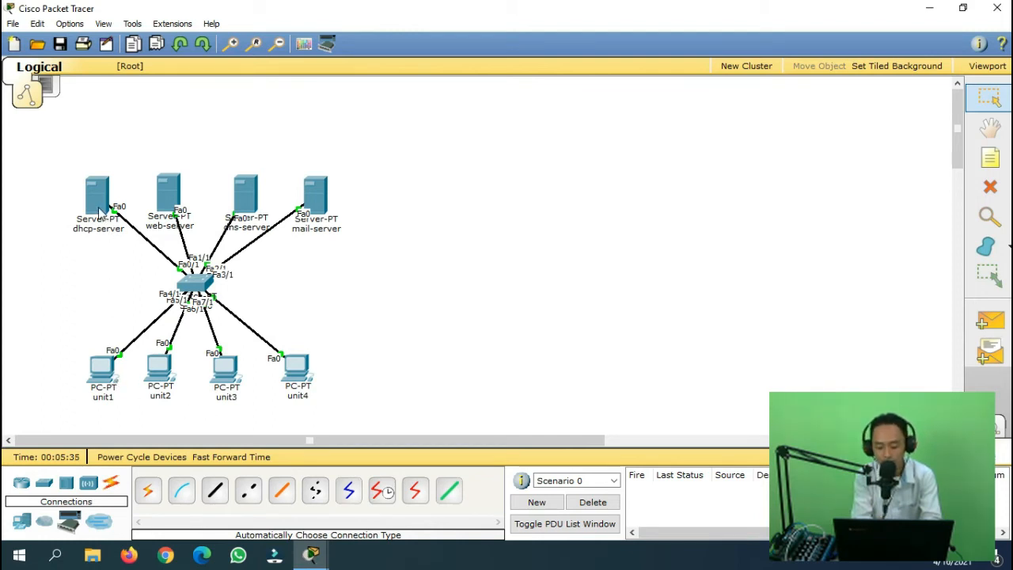
mouse_move(100, 210)
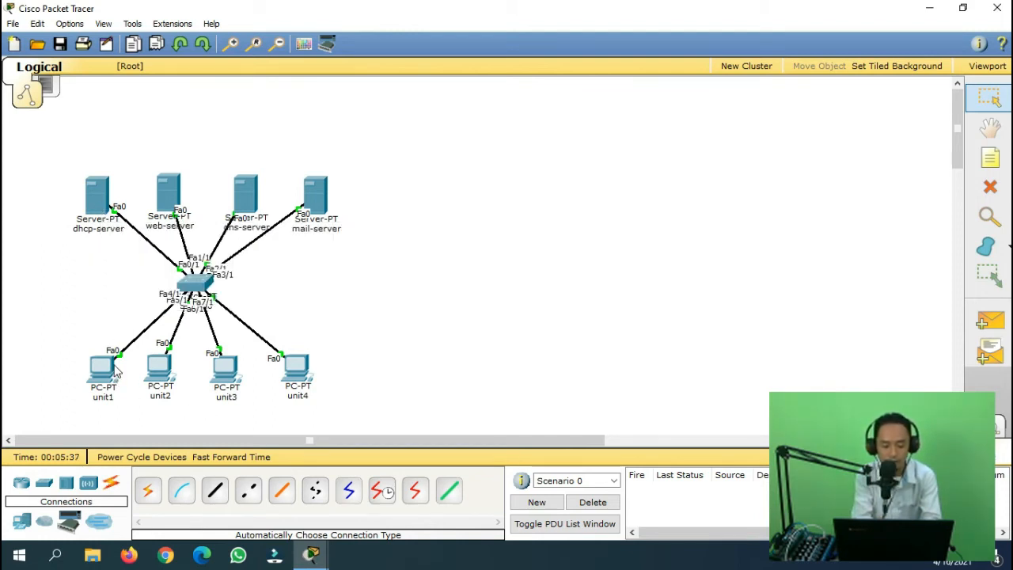
mouse_move(116, 372)
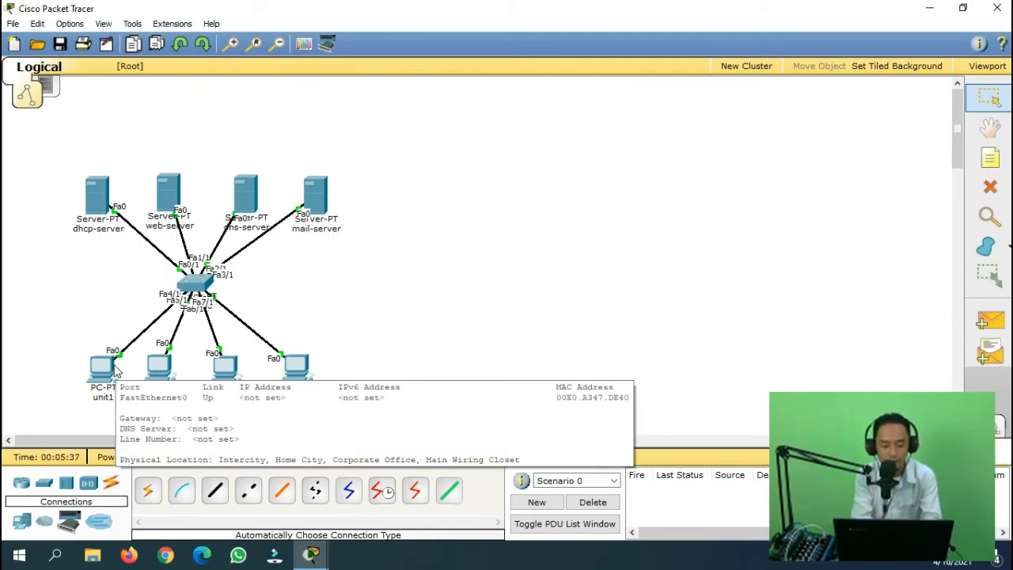
left_click(97, 193)
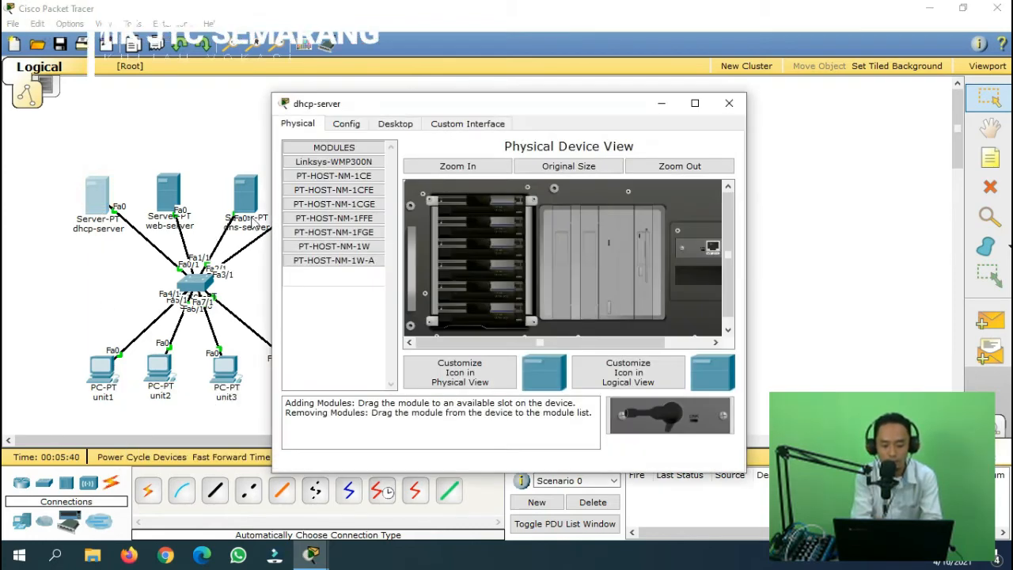
left_click_drag(423, 104, 453, 80)
left_click(427, 101)
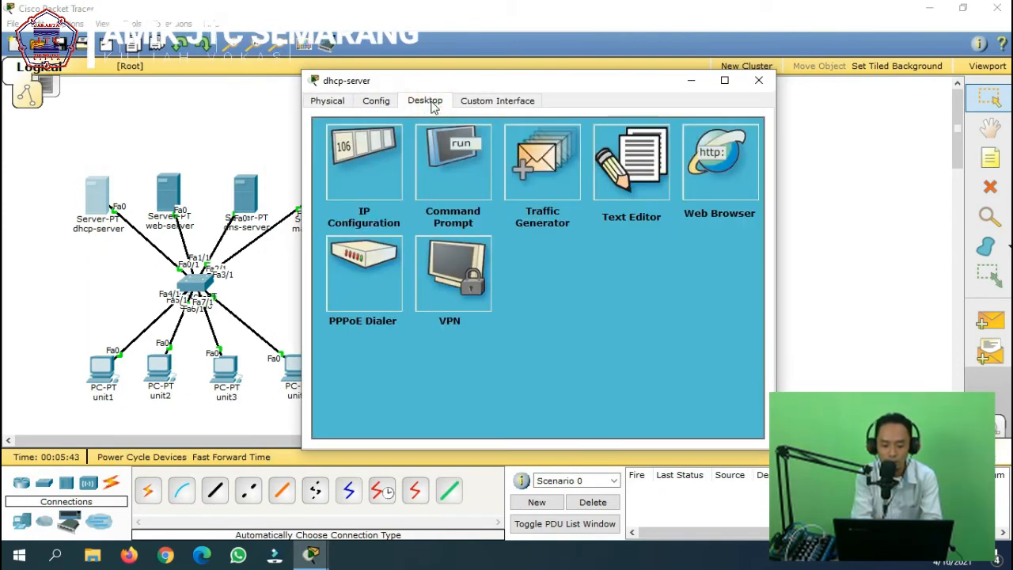
left_click(374, 169)
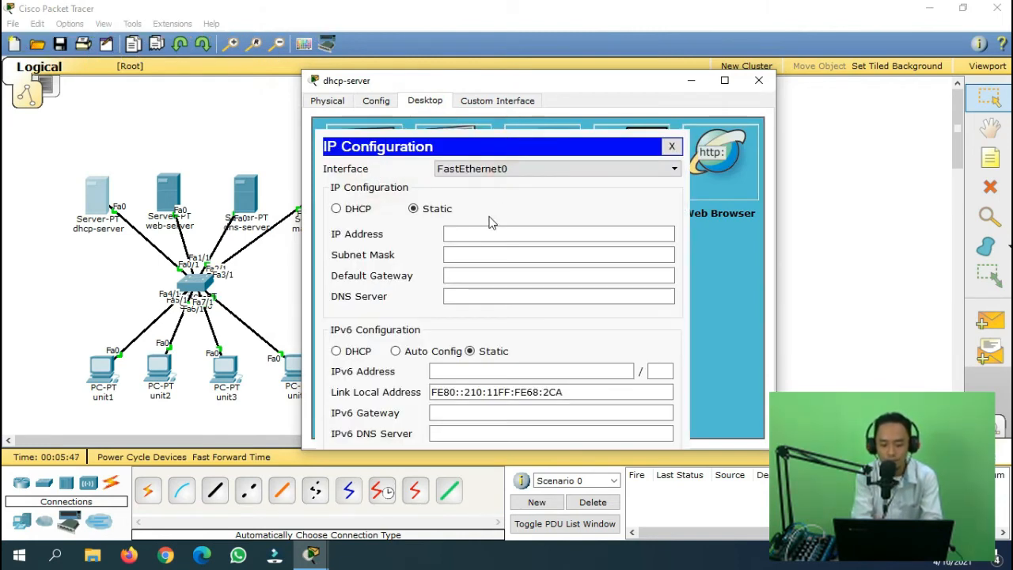
left_click(416, 211)
left_click(465, 233)
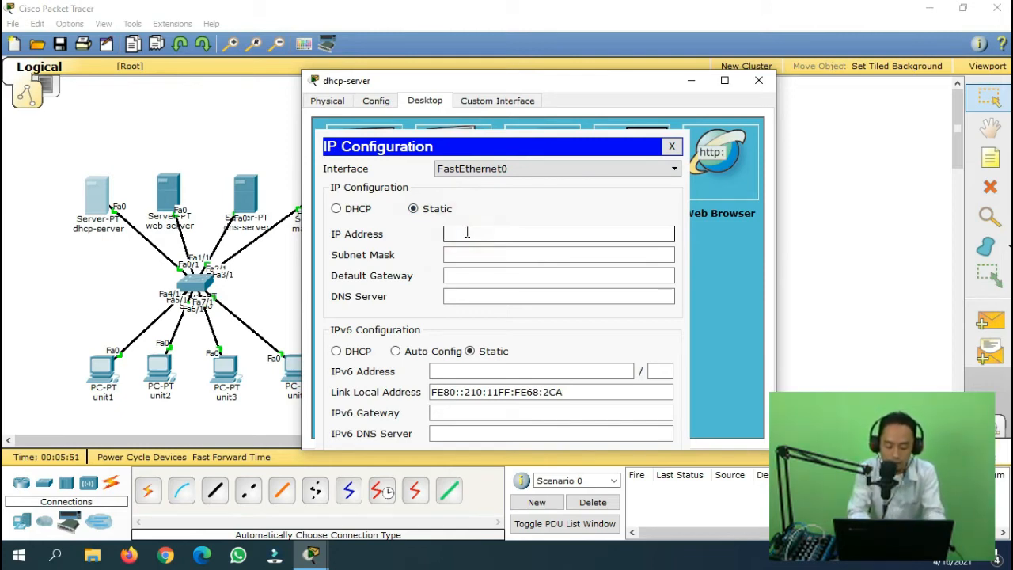
type("192.168.100")
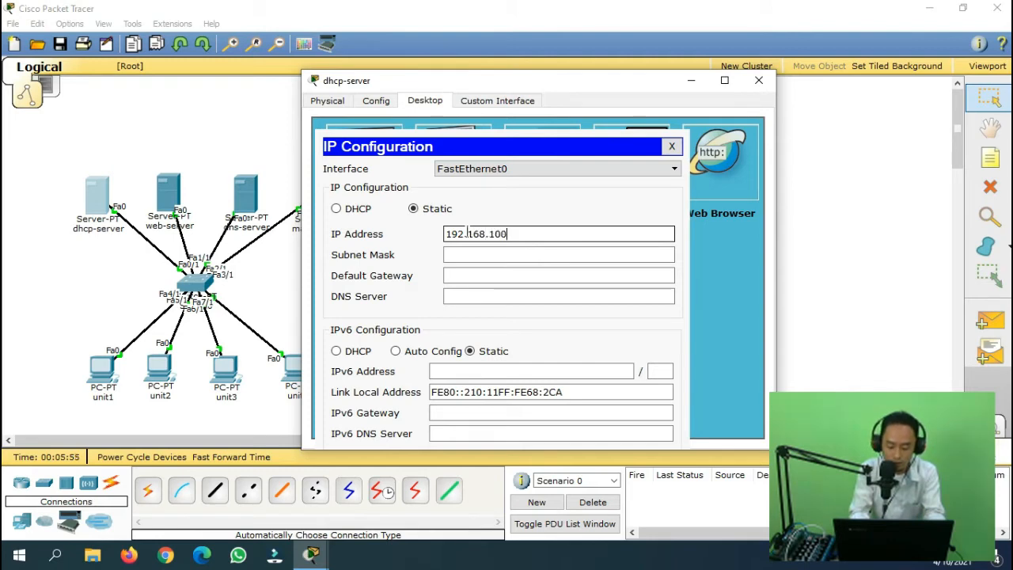
type(".1")
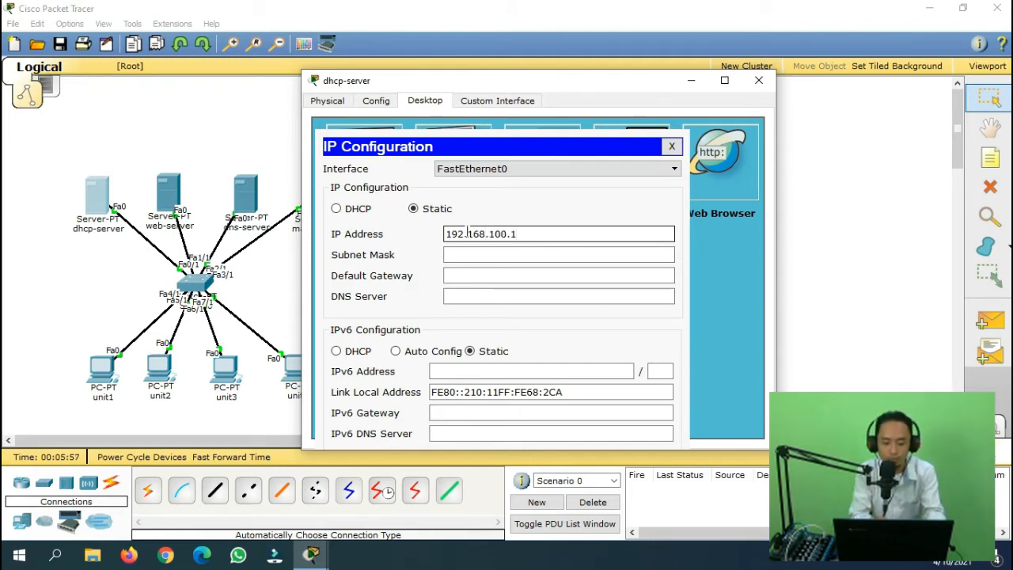
left_click(479, 256)
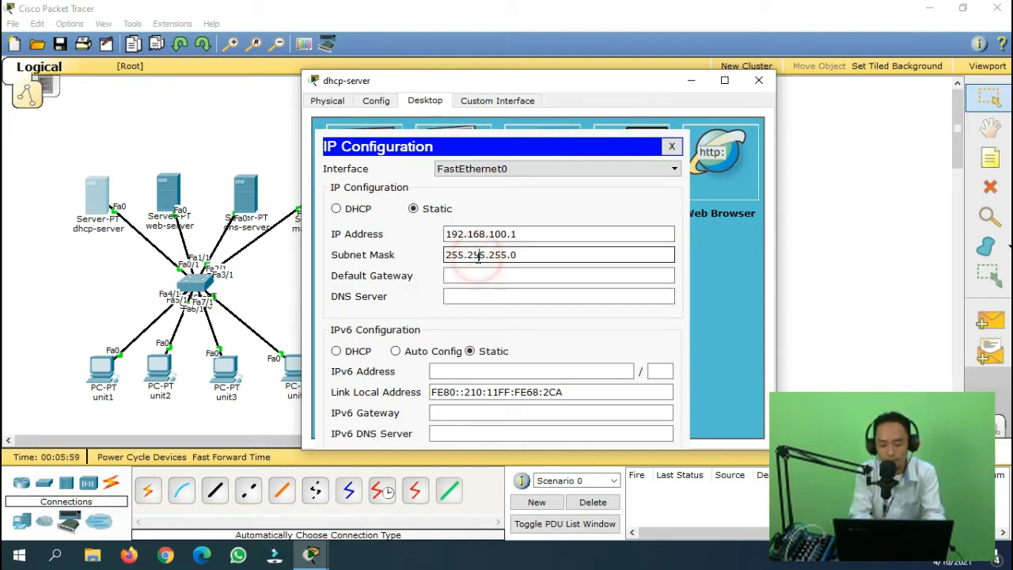
left_click(672, 148)
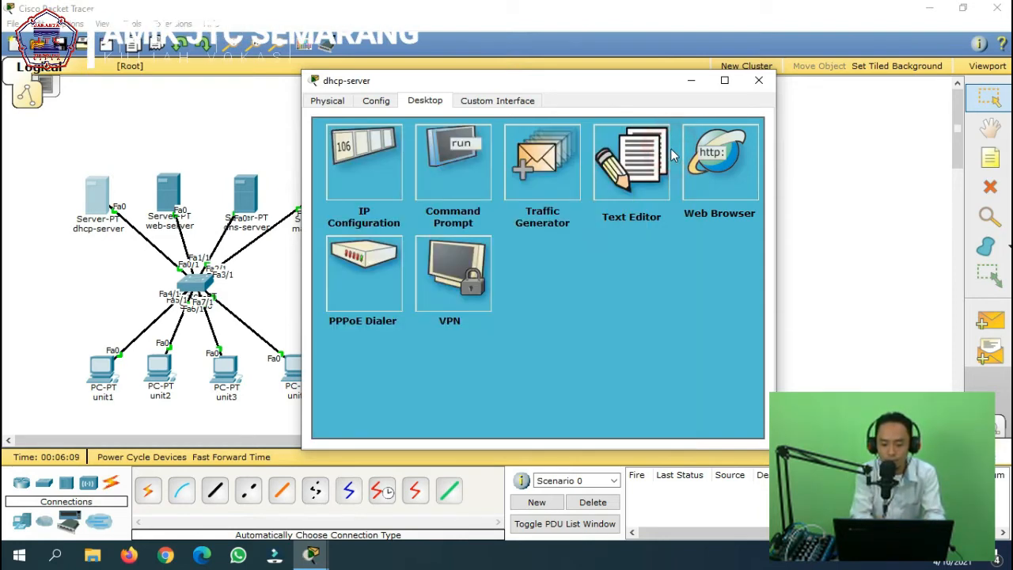
left_click(758, 80)
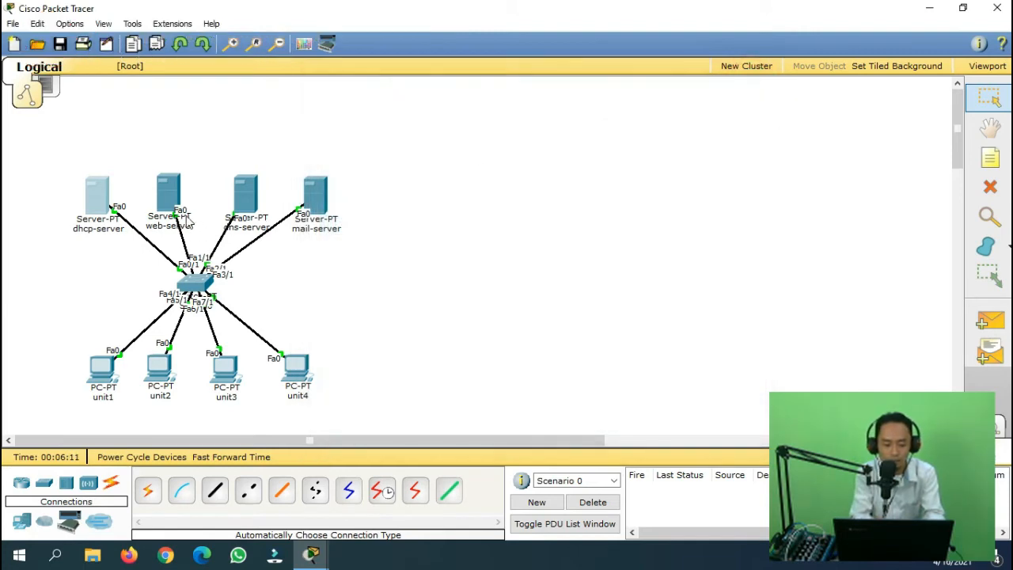
Give web-server the static IP address 192.168.100.2 with subnet mask 255.255.255.0 and close its device window.
left_click(166, 194)
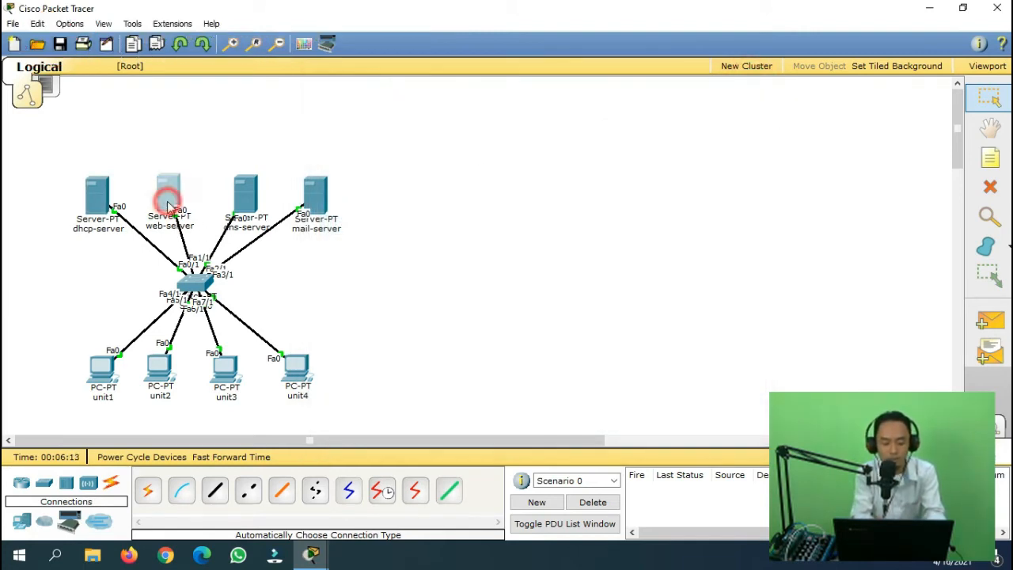
left_click(395, 124)
left_click(351, 222)
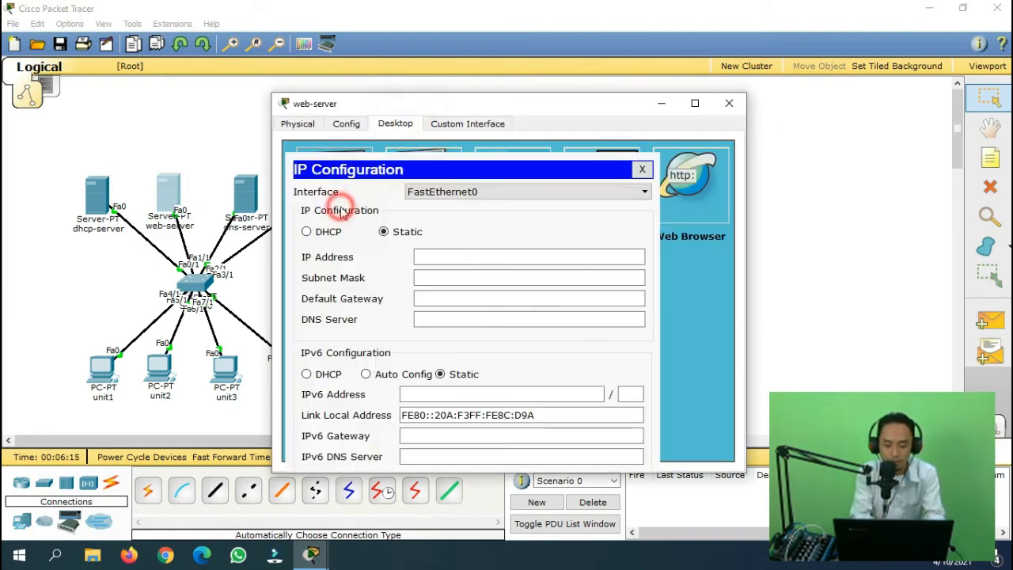
left_click(439, 257)
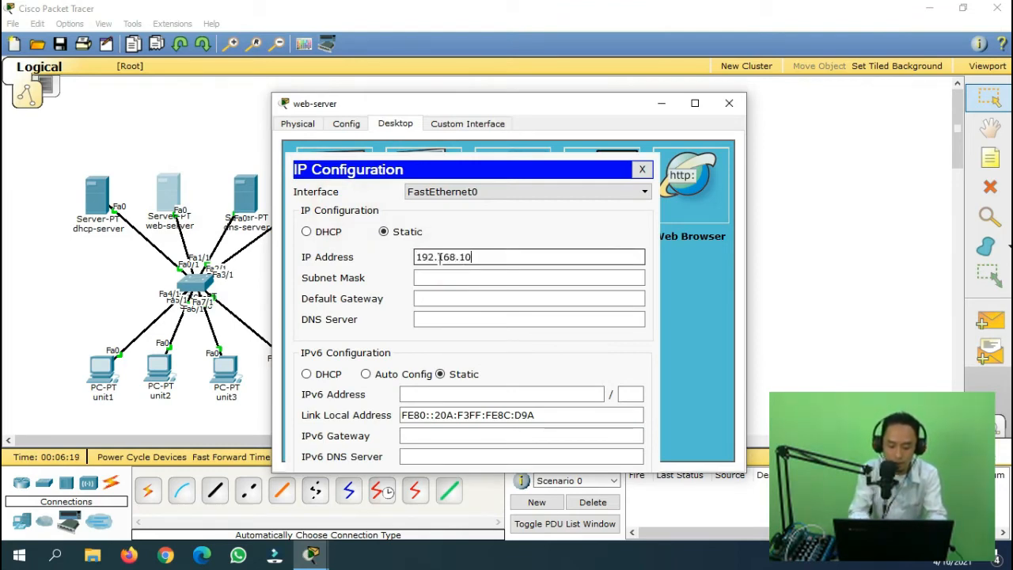
key("Tab")
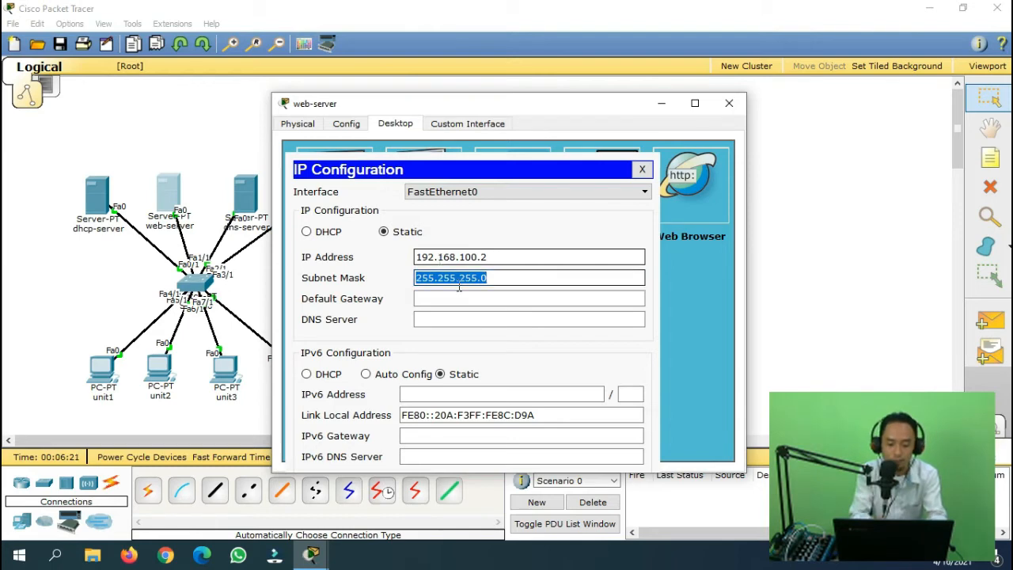
left_click(464, 281)
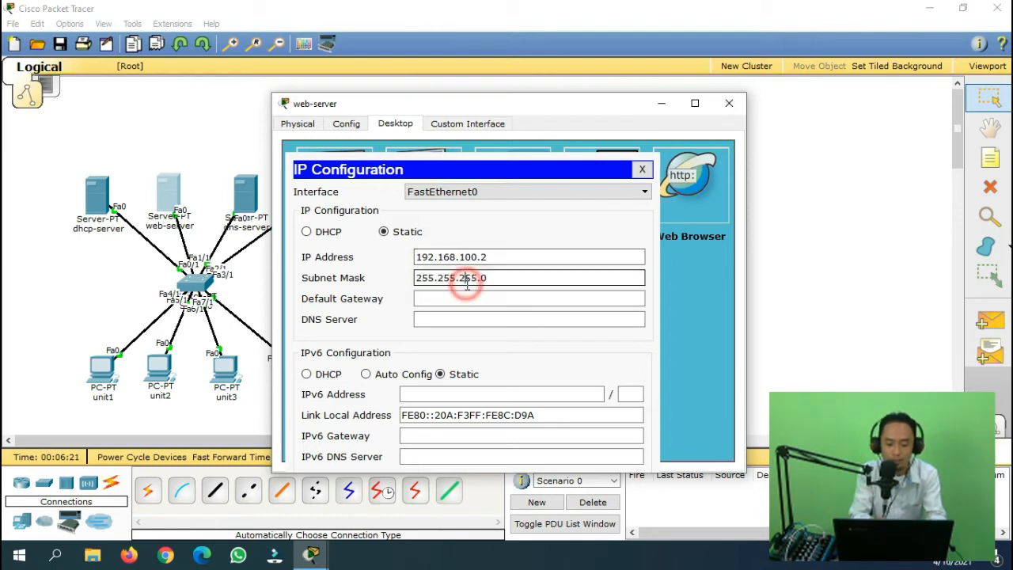
left_click(642, 170)
left_click(730, 105)
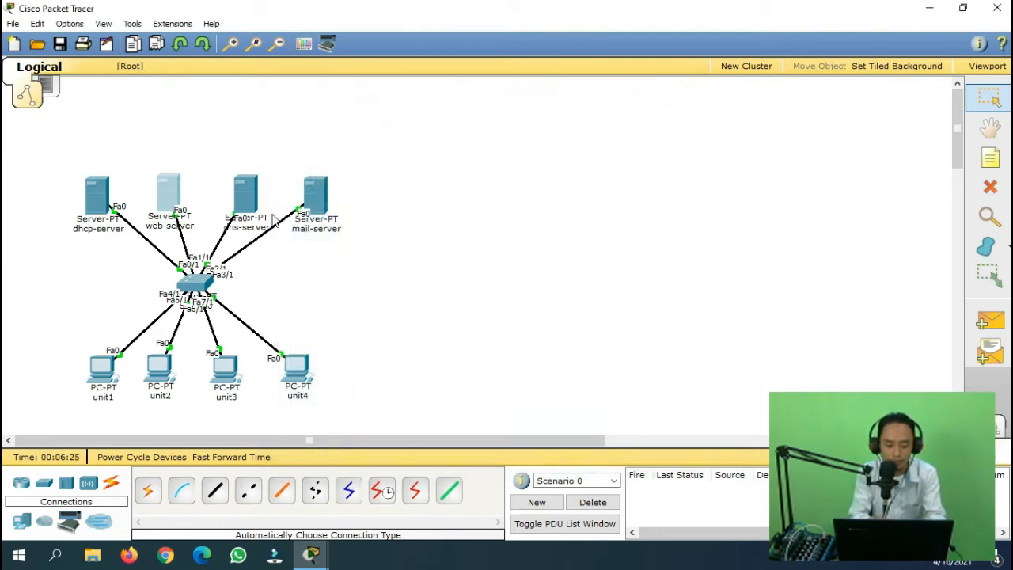
Give dns-server the static IP address 192.168.100.3 with the default subnet mask and close its device window.
left_click(252, 202)
left_click(391, 124)
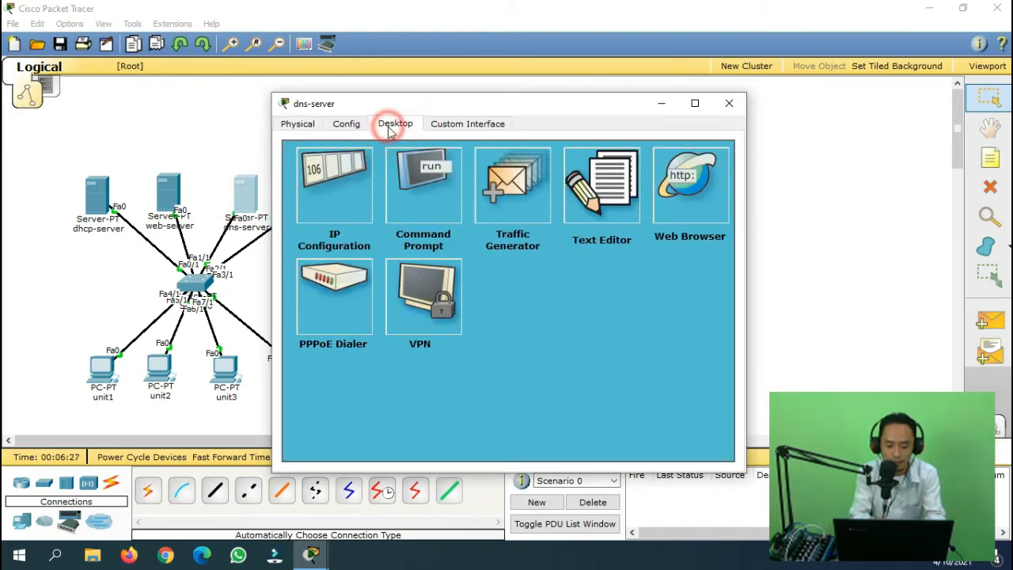
left_click(337, 190)
left_click(466, 255)
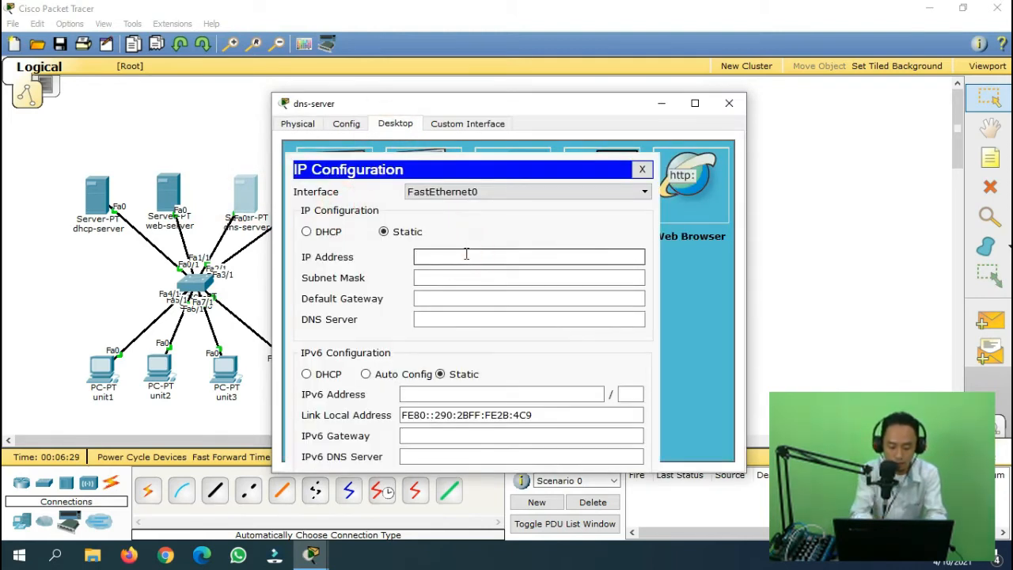
type("192.168.1")
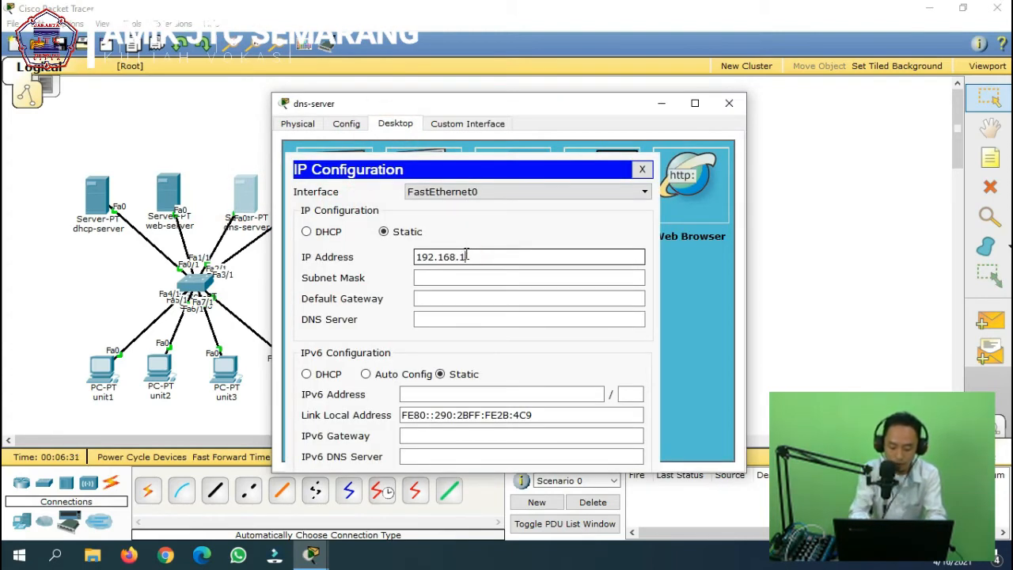
type("00.3")
left_click(470, 275)
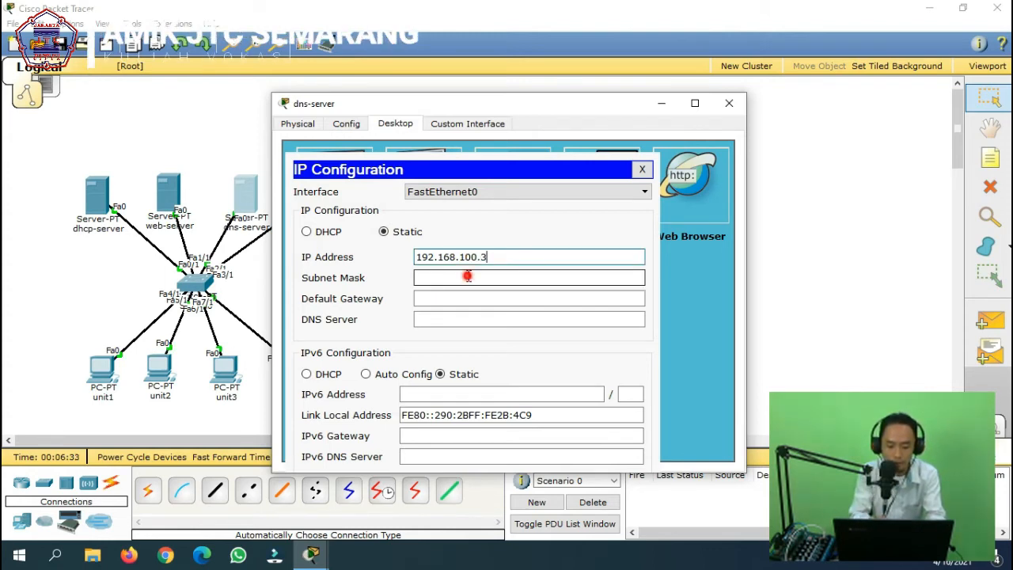
left_click(642, 169)
left_click(729, 103)
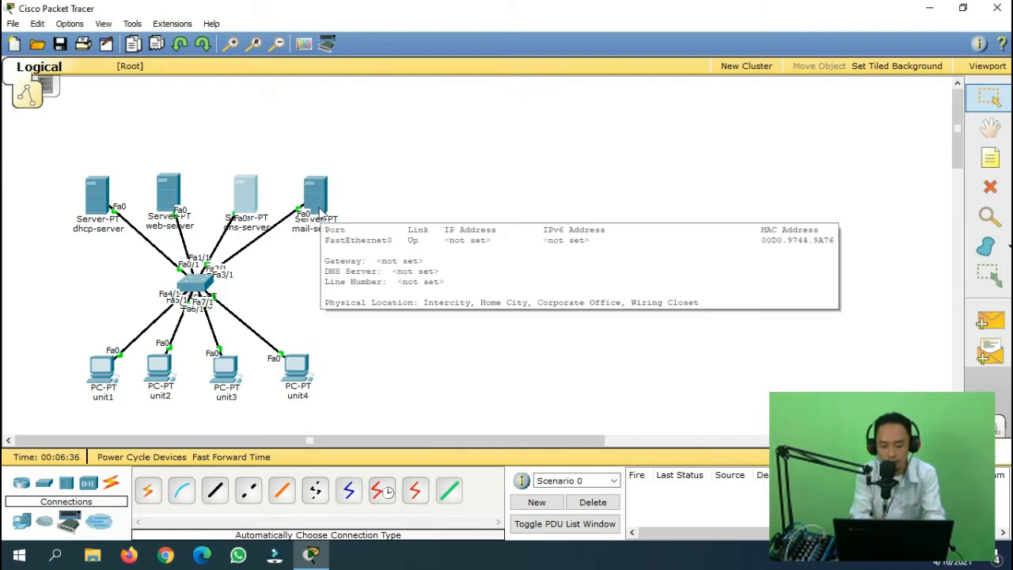
Give mail-server the static IP address 192.168.100.4 with subnet mask 255.255.255.0 and close its device window.
left_click(320, 211)
left_click(395, 124)
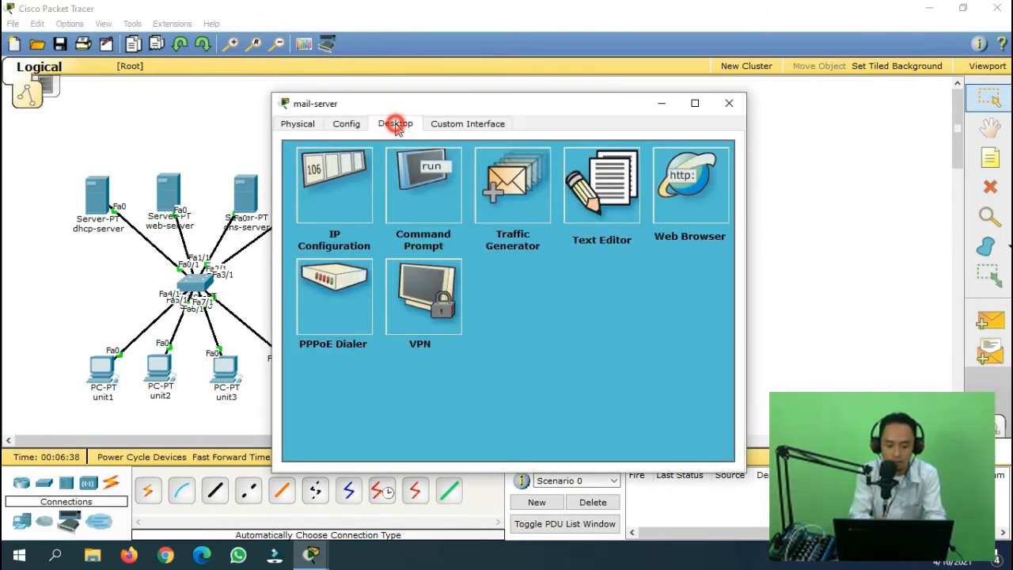
left_click(341, 210)
left_click(434, 256)
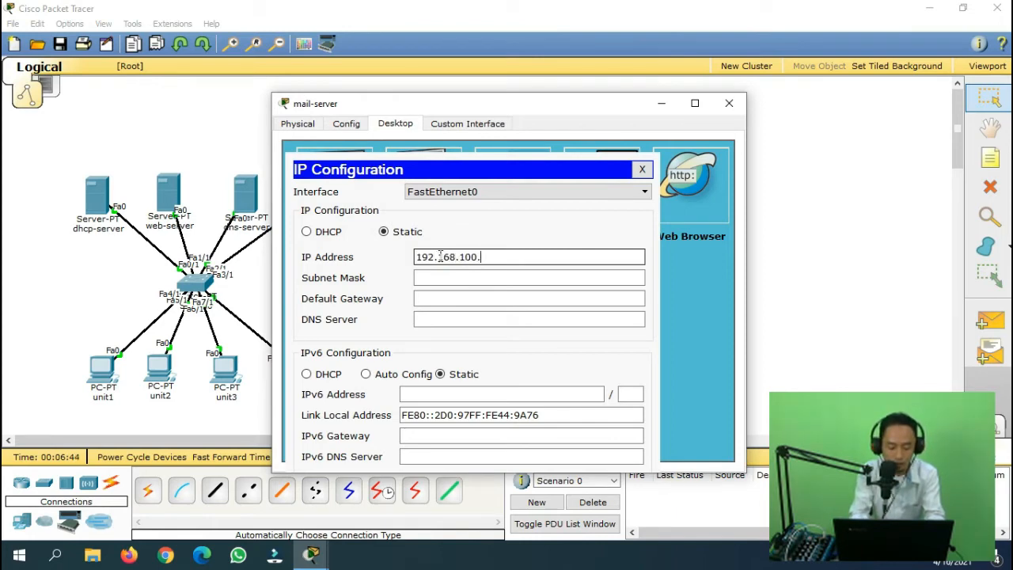
type("192.168.100.4")
left_click(509, 277)
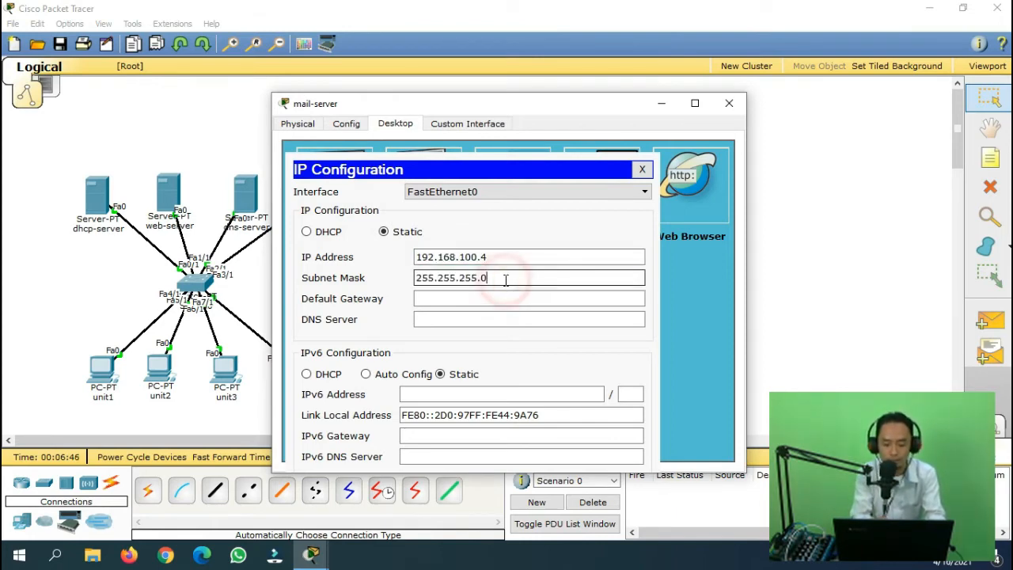
left_click(641, 171)
left_click(729, 103)
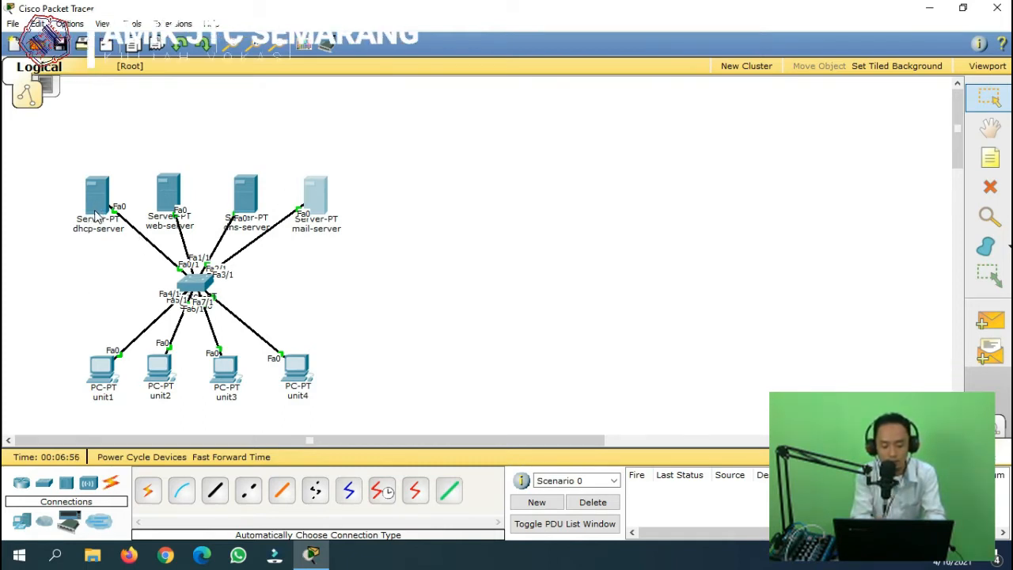
mouse_move(95, 214)
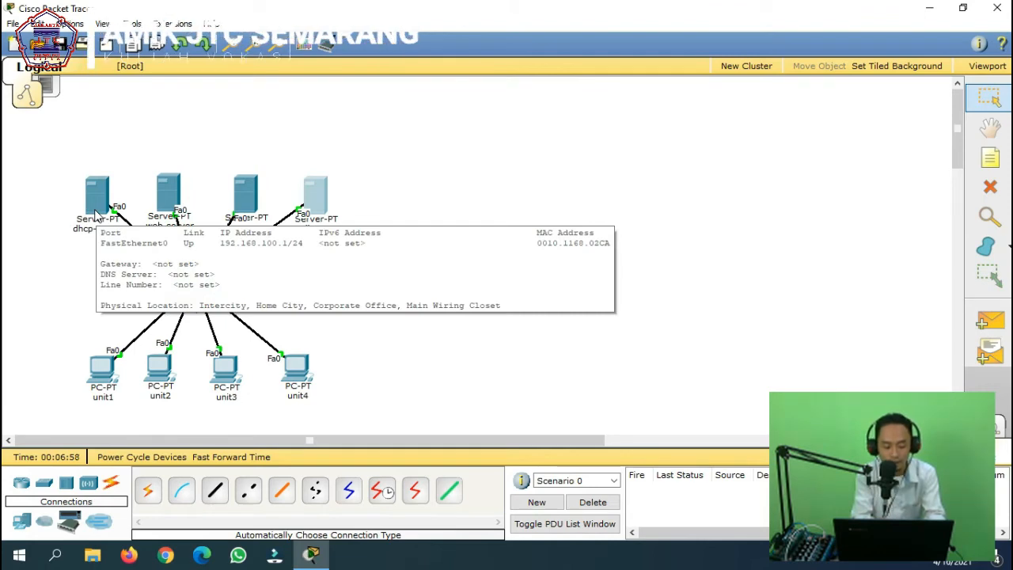
Open the DHCP service configuration of dhcp-server and switch the service on.
left_click(95, 209)
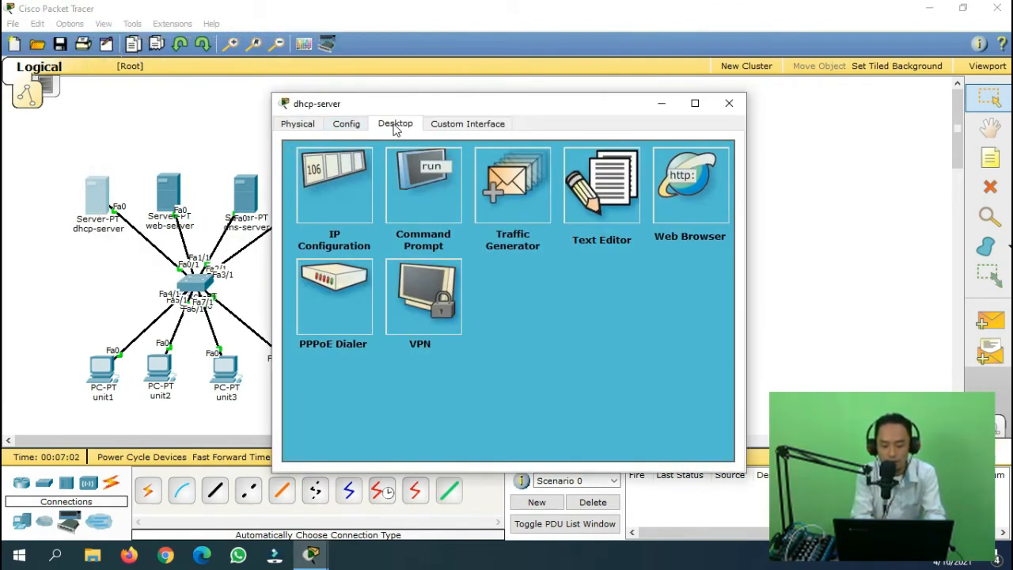
left_click(348, 126)
left_click_drag(434, 102, 475, 87)
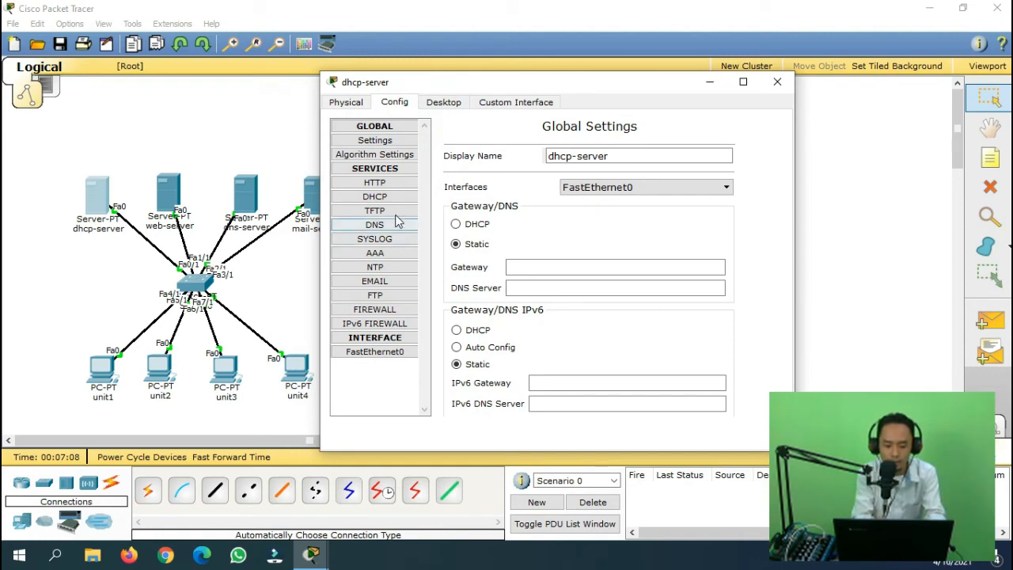
left_click(376, 198)
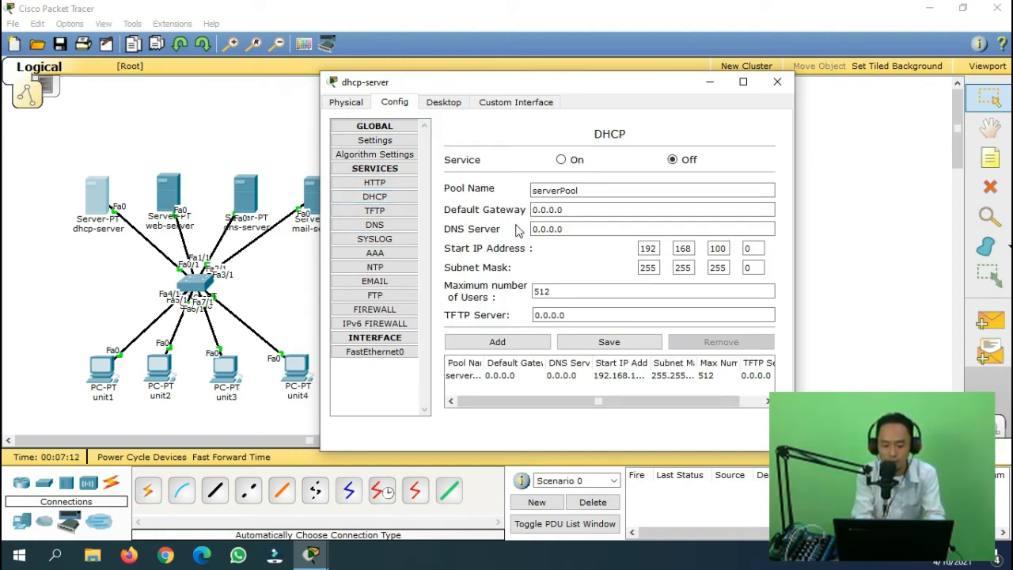
left_click(562, 161)
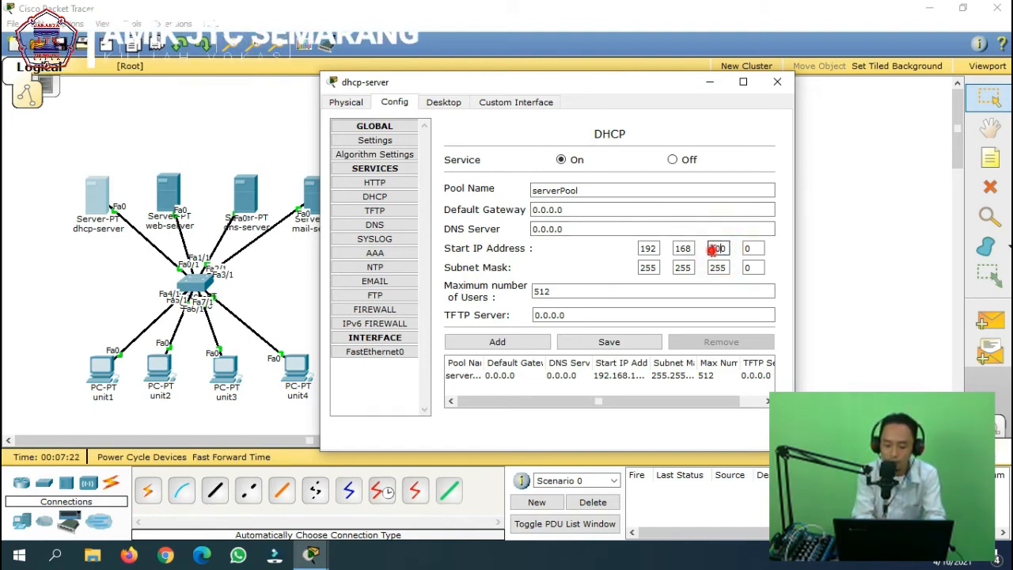
Set serverPool's start IP address to 192.168.100.10 and maximum users to 4, save the pool, and close the dhcp-server window.
double_click(713, 249)
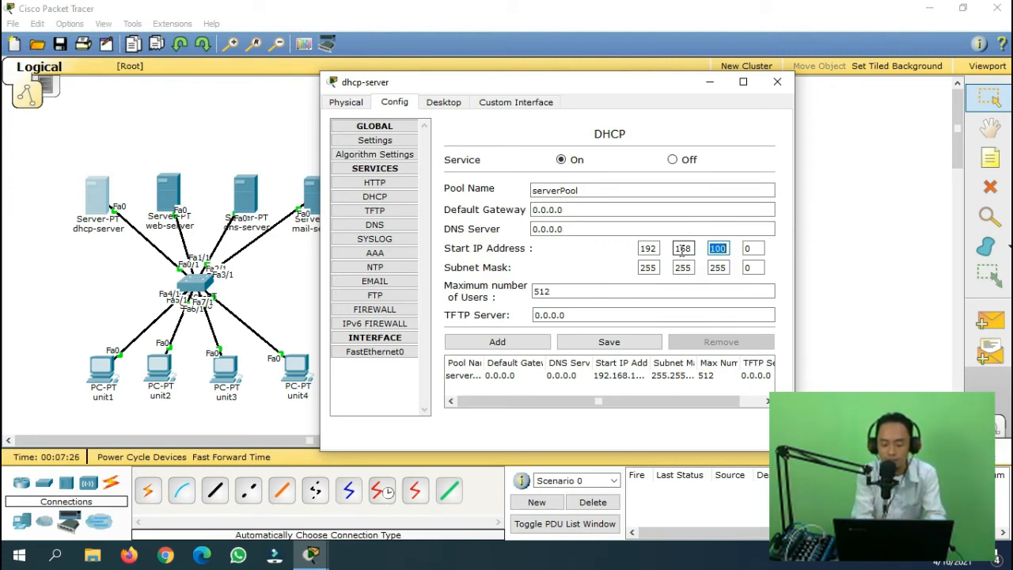
key("Tab")
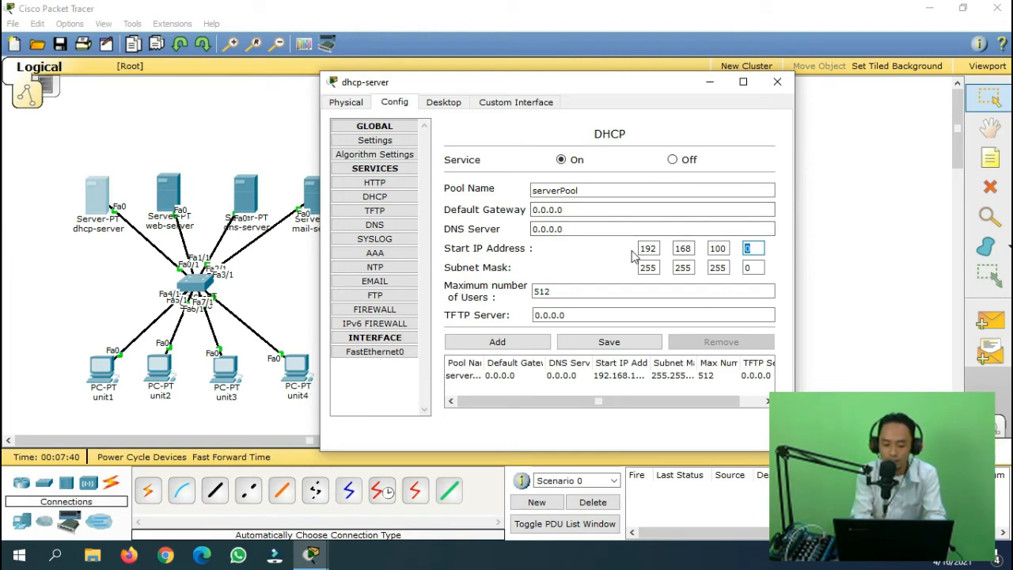
left_click(753, 248)
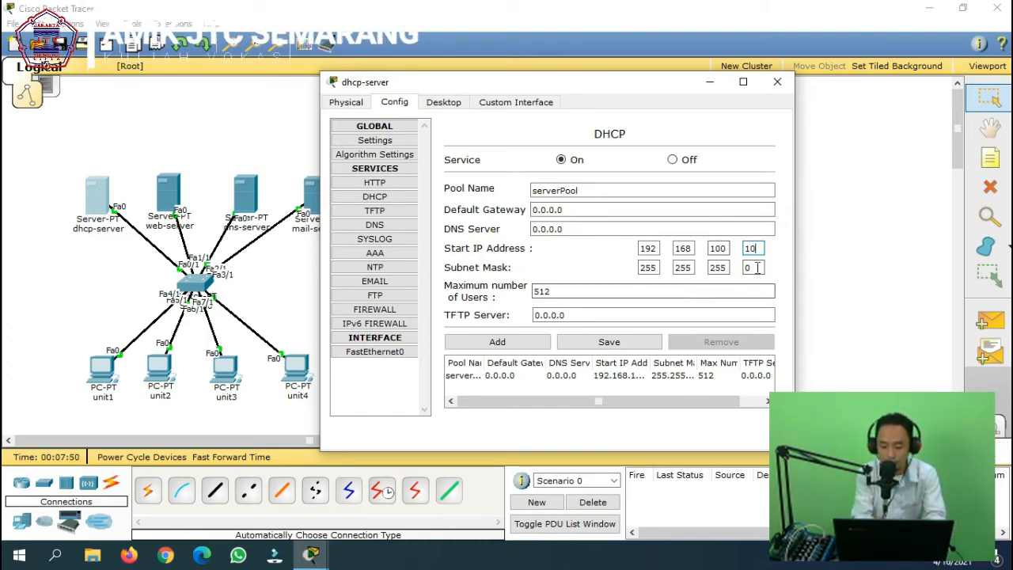
left_click(757, 268)
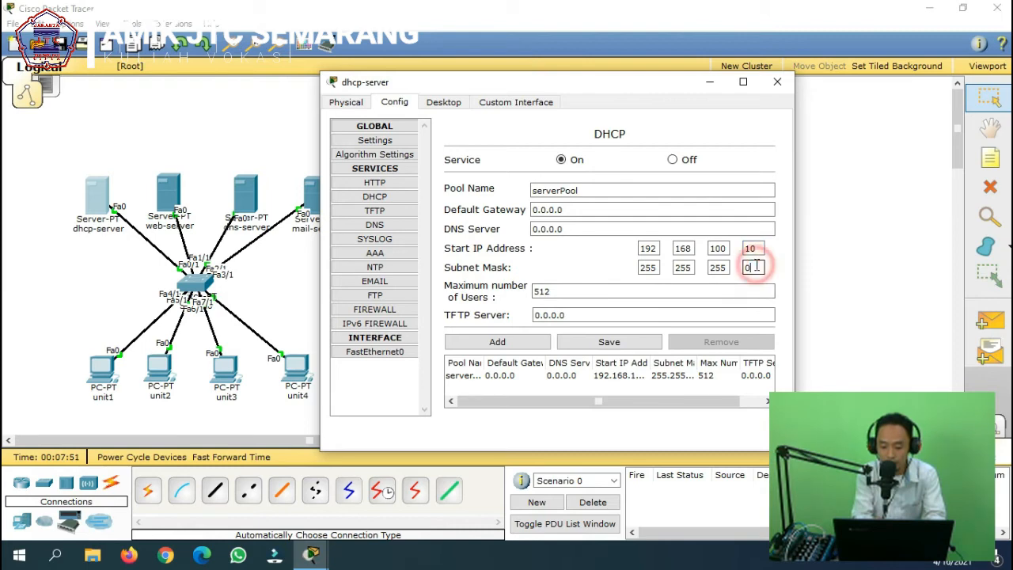
double_click(565, 292)
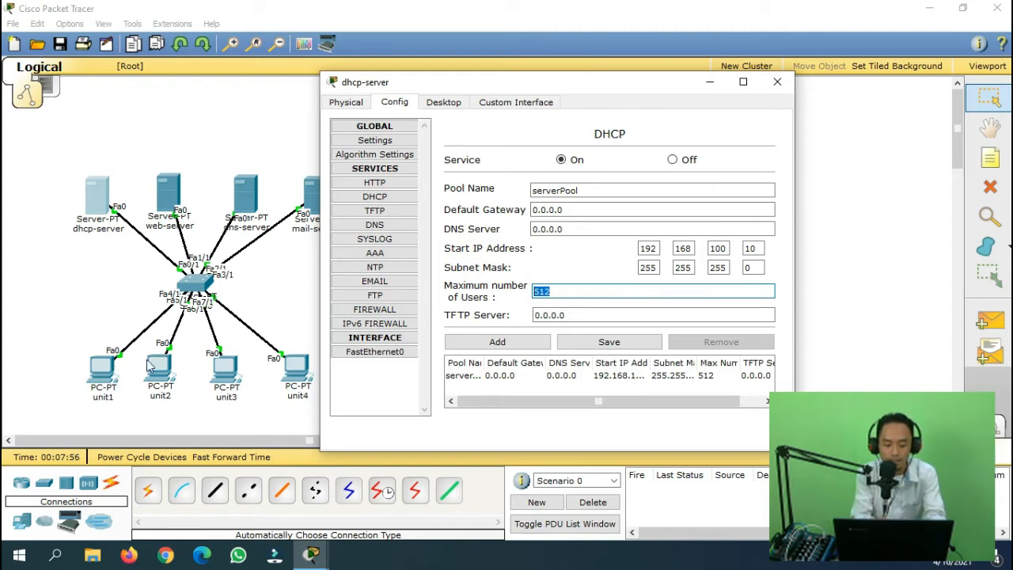
left_click_drag(571, 291, 515, 305)
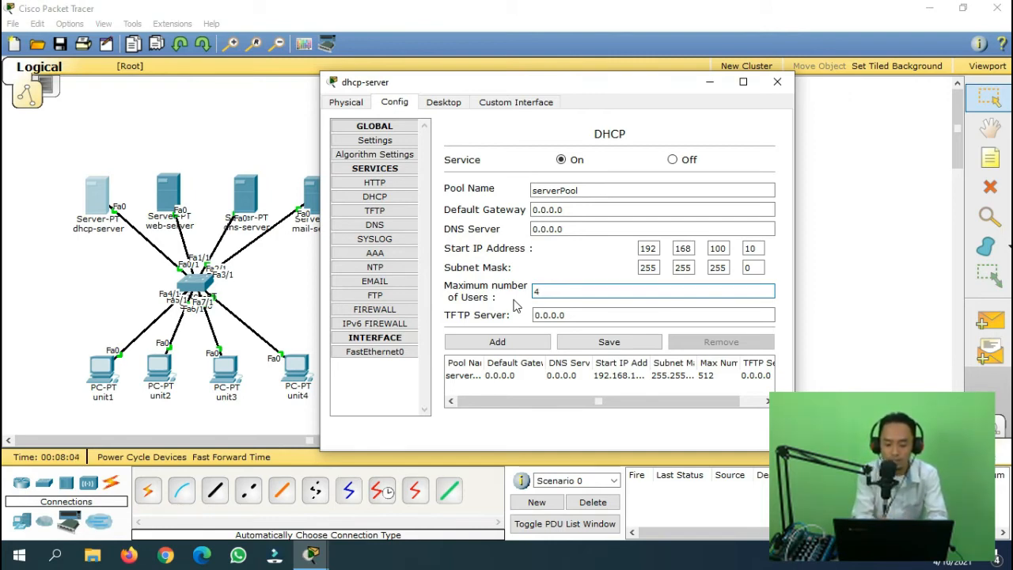
left_click(609, 343)
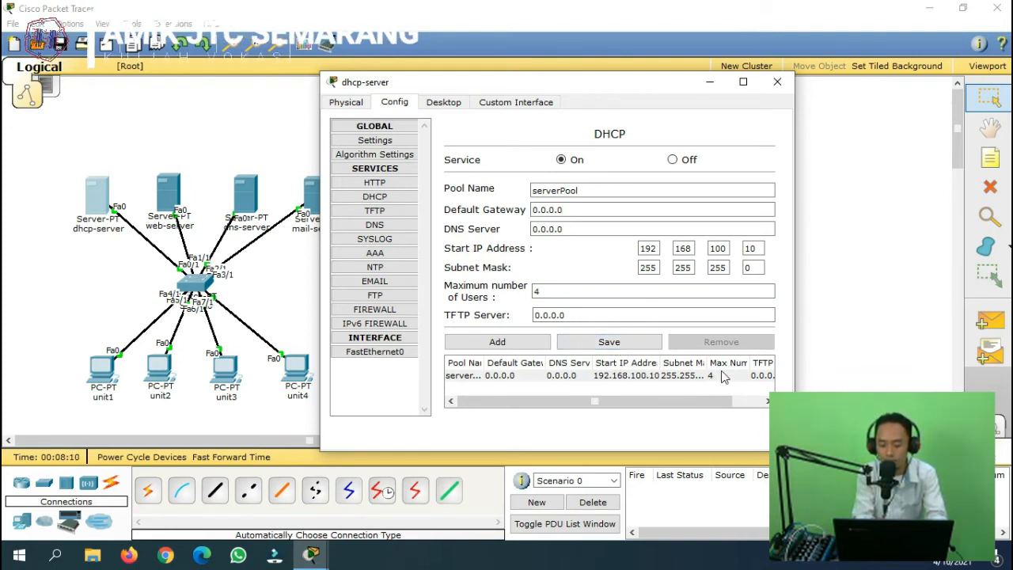
left_click(777, 81)
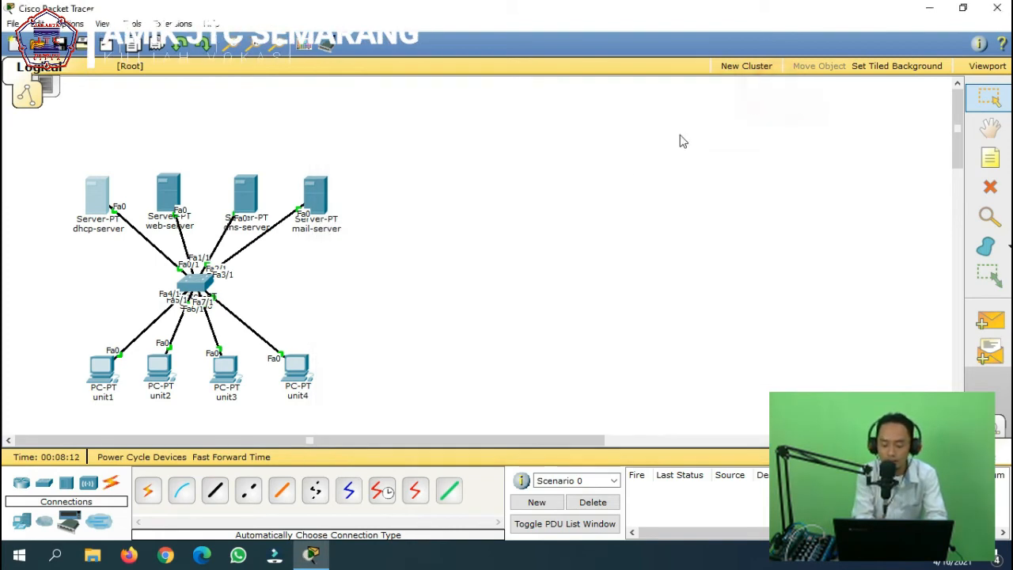
Switch unit1's IP configuration to DHCP and close its device window.
left_click(103, 371)
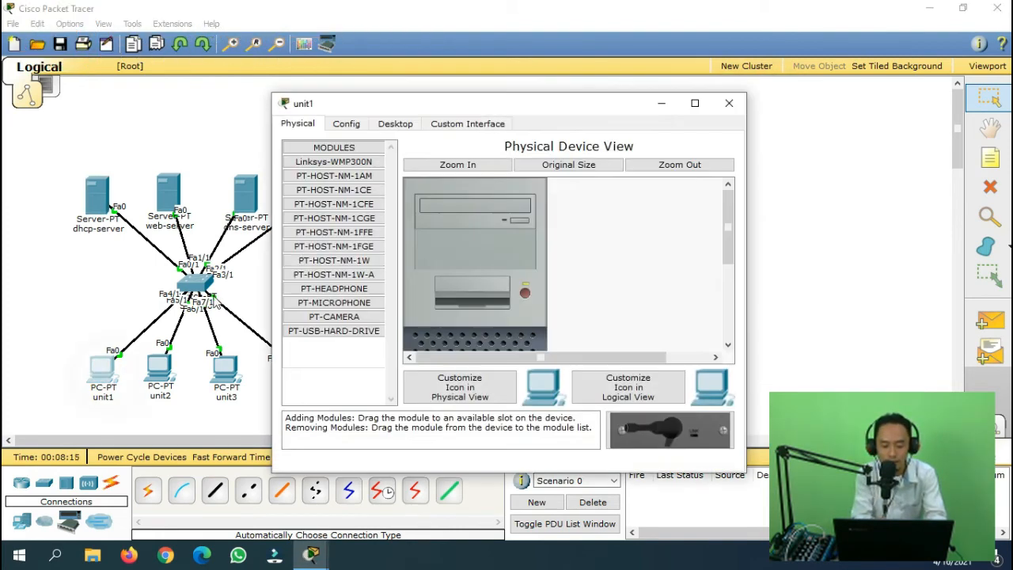
left_click(395, 124)
left_click(348, 170)
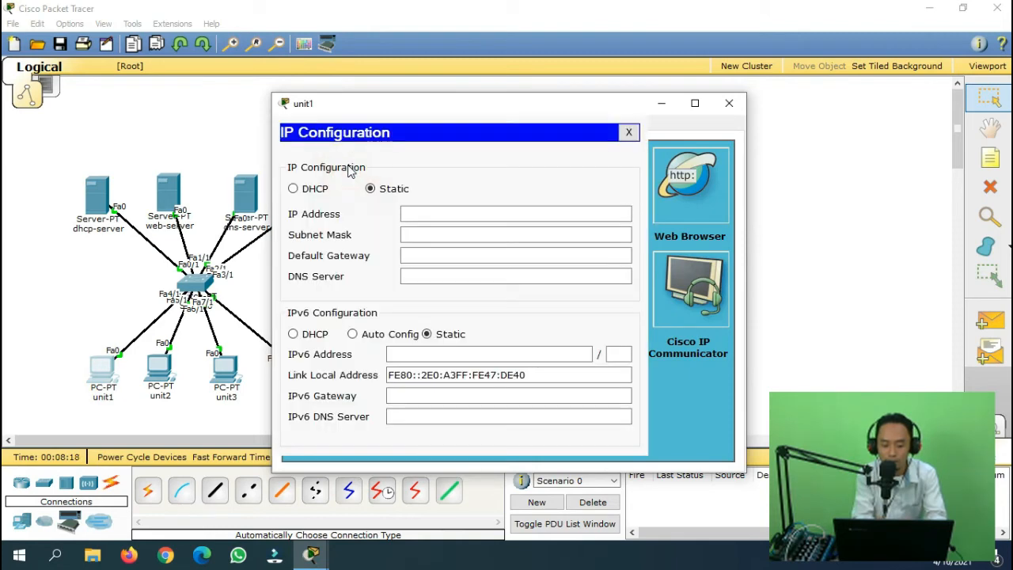
left_click(315, 190)
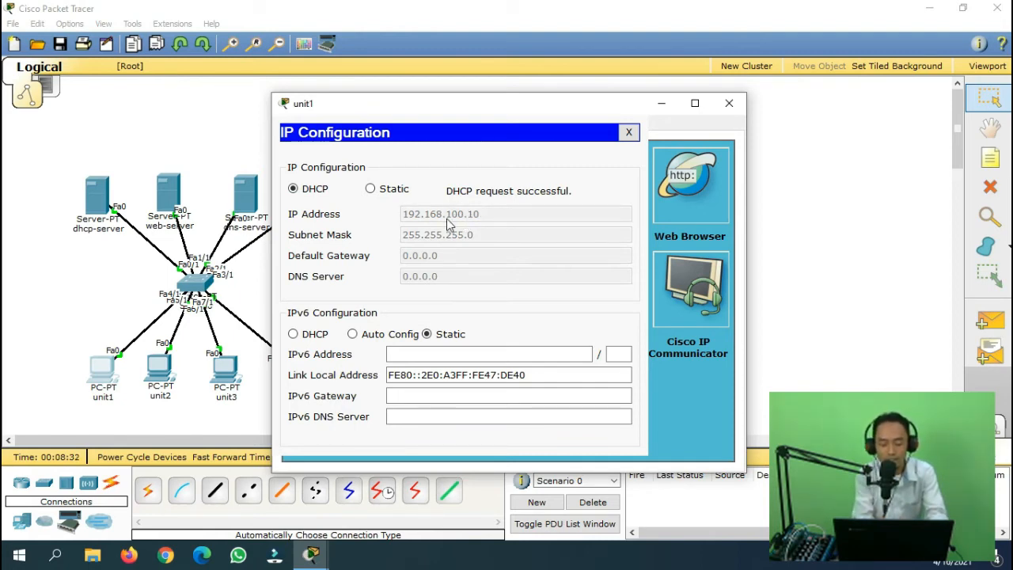
left_click(629, 132)
left_click(730, 103)
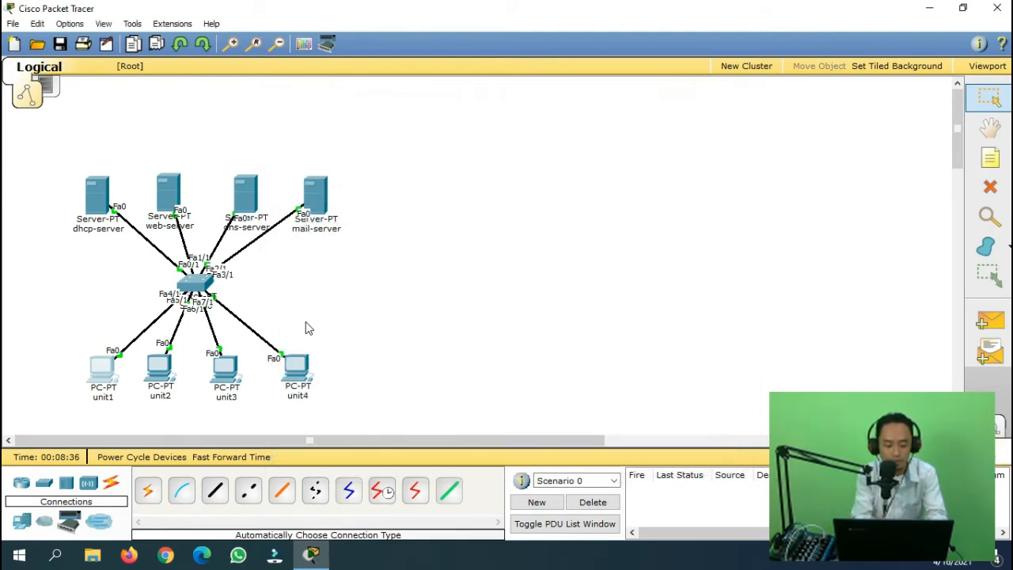
Switch unit2's IP configuration to DHCP and close its device window.
left_click(159, 368)
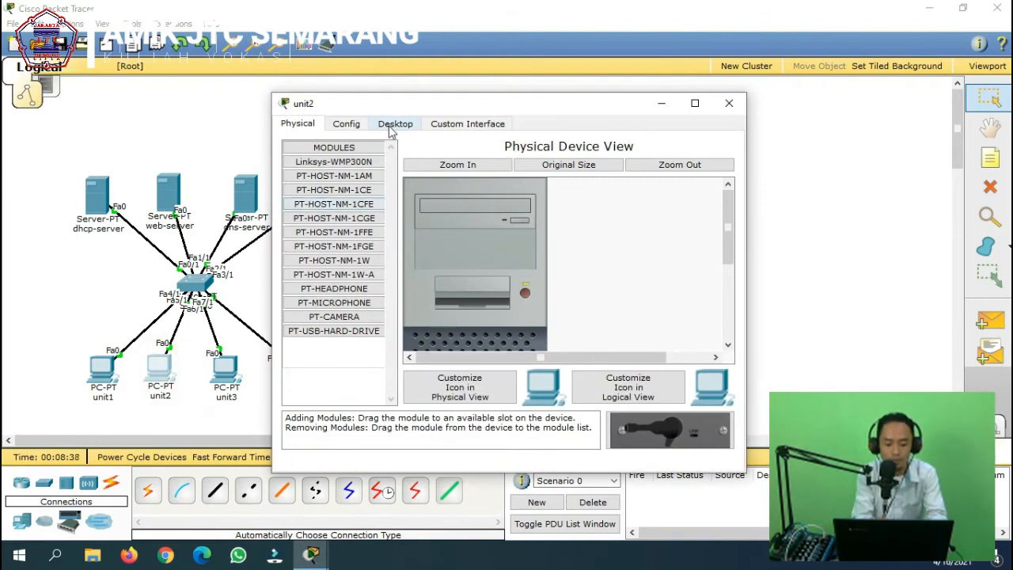
left_click(391, 127)
left_click(323, 188)
left_click(312, 190)
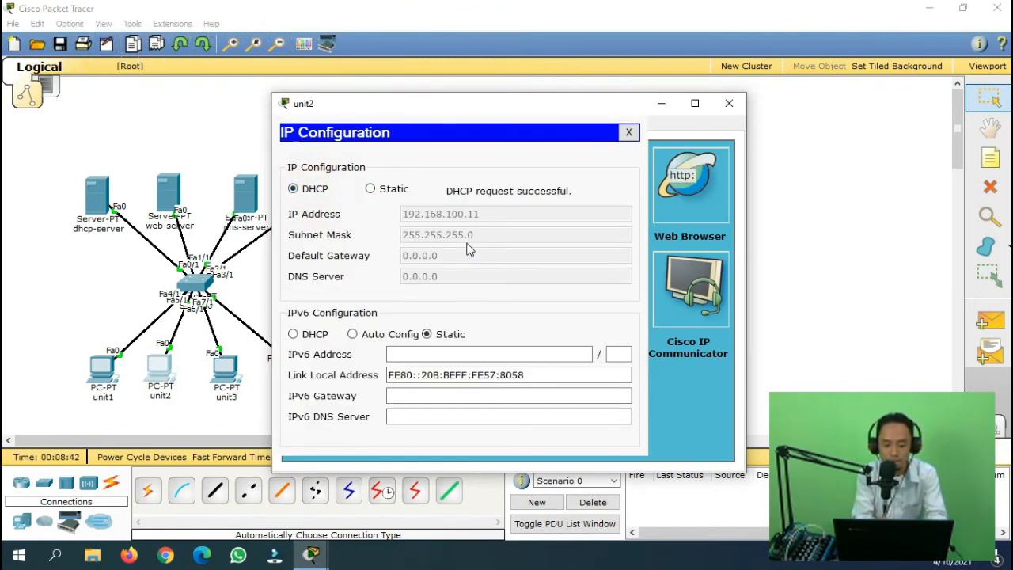
left_click(629, 131)
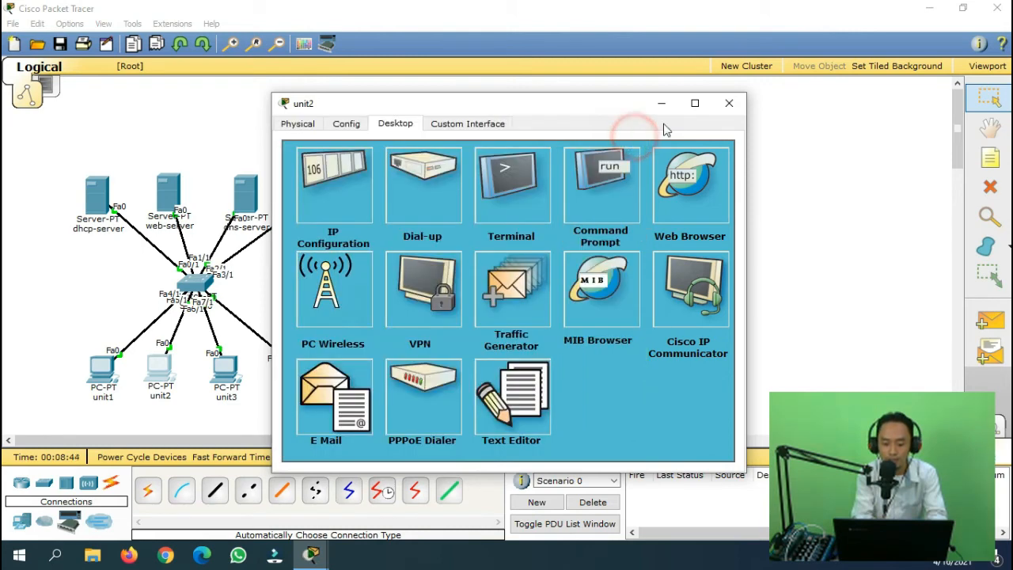
left_click(728, 103)
Switch unit3's IP configuration to DHCP and close its device window.
left_click(228, 371)
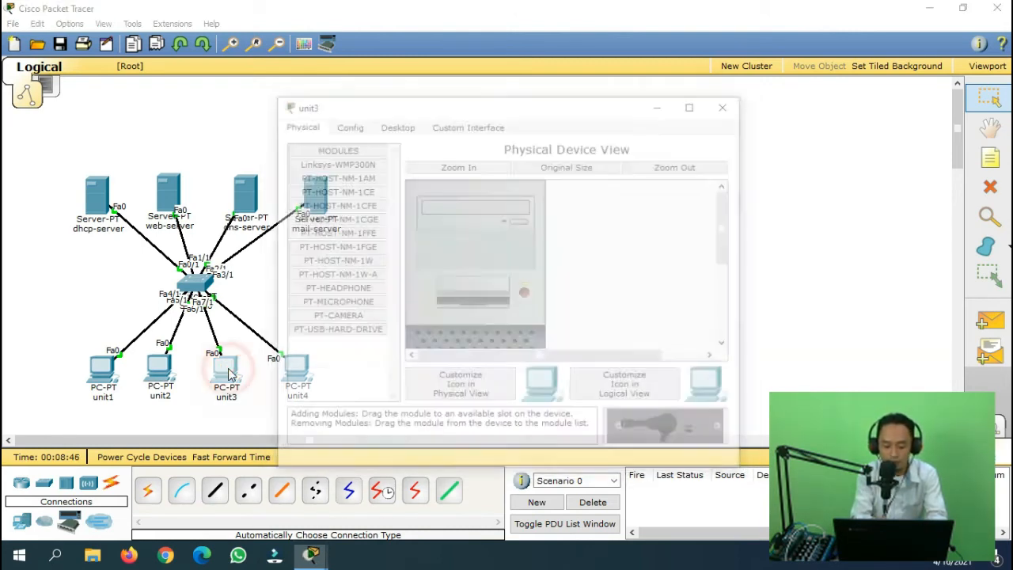
left_click(395, 124)
left_click(344, 186)
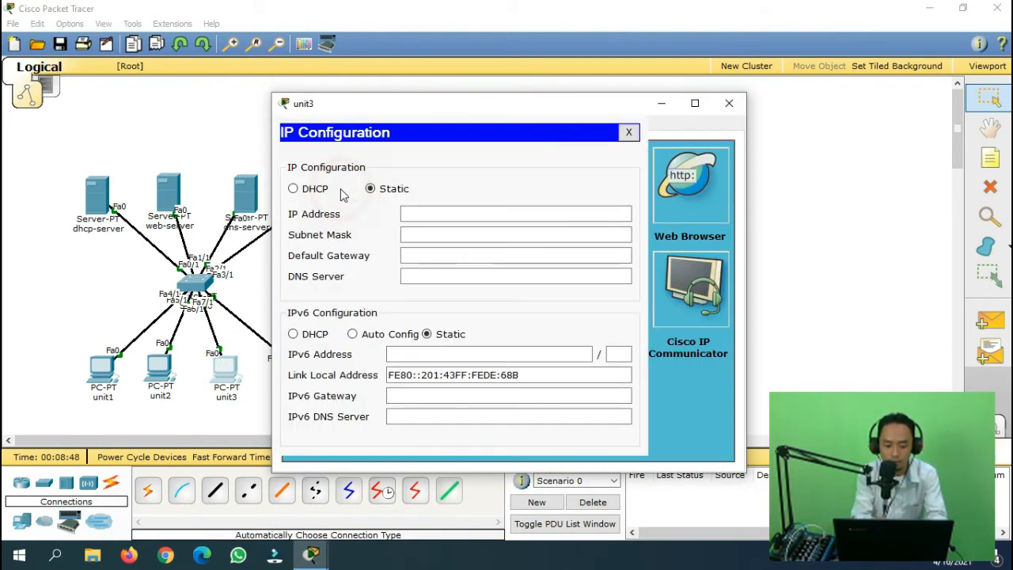
left_click(329, 190)
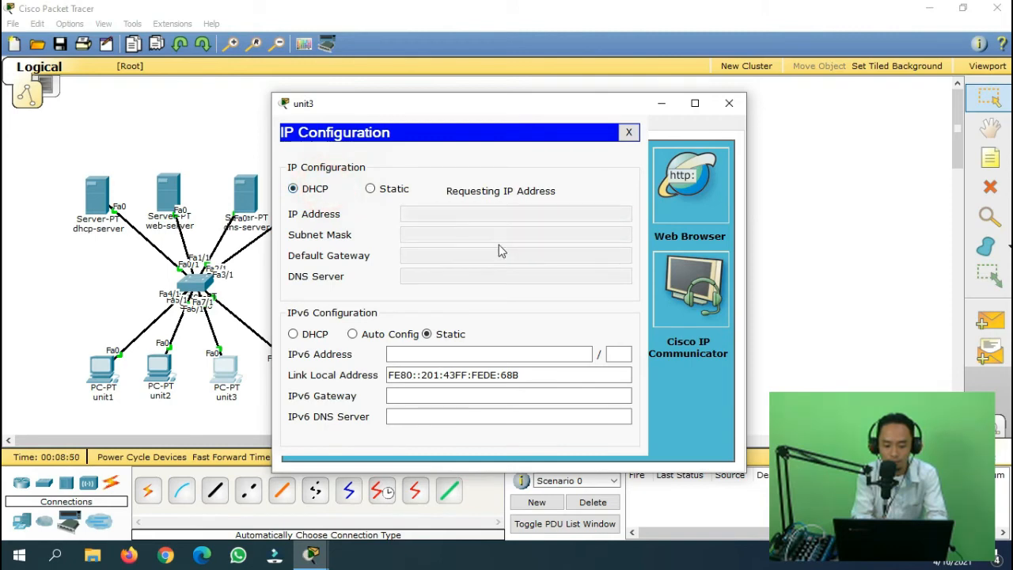
left_click(629, 133)
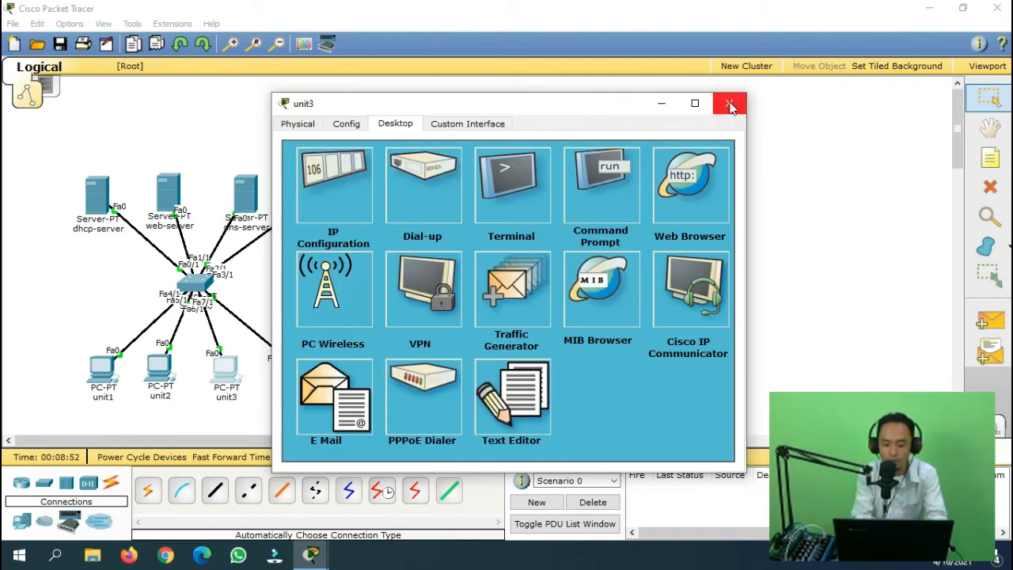
left_click(729, 103)
Switch unit4's IP configuration to DHCP and close its device window.
left_click(297, 369)
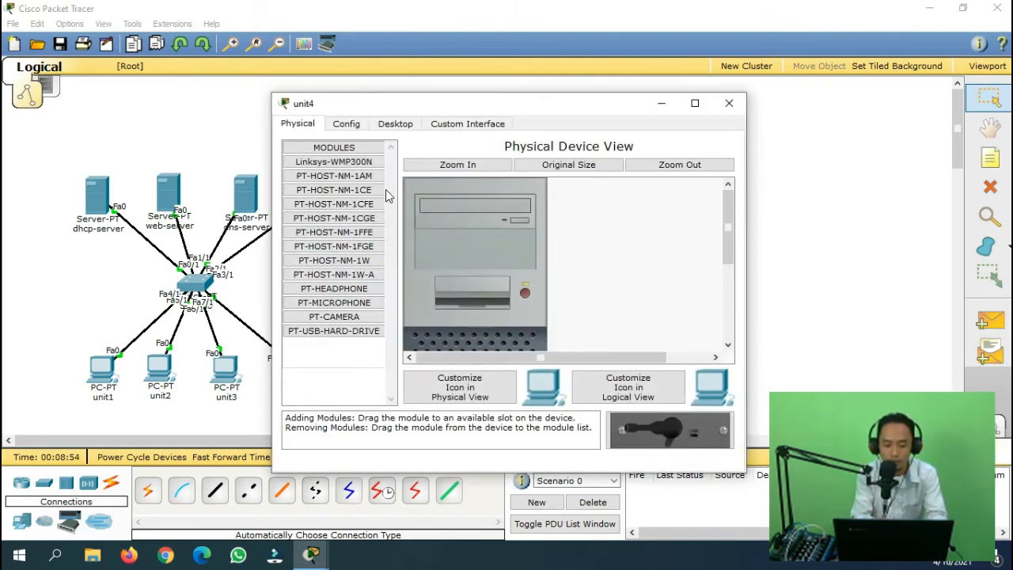
left_click(384, 124)
left_click(334, 181)
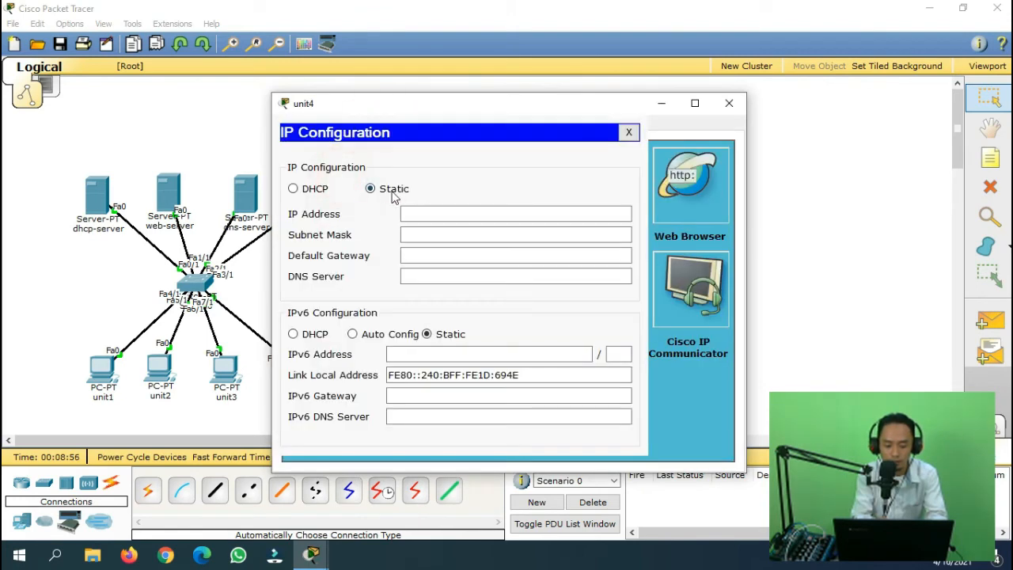
left_click(316, 189)
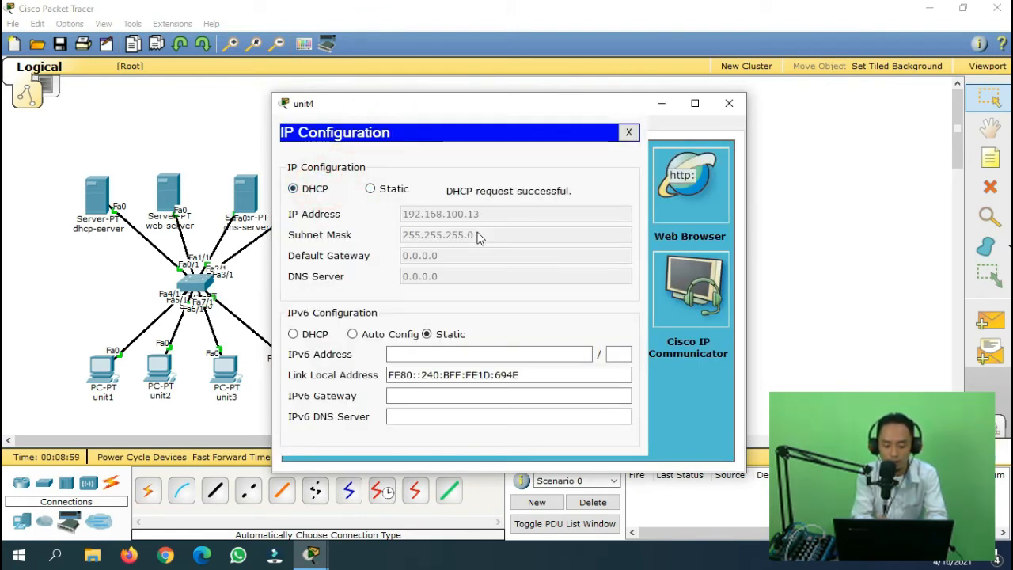
left_click(629, 133)
left_click(724, 107)
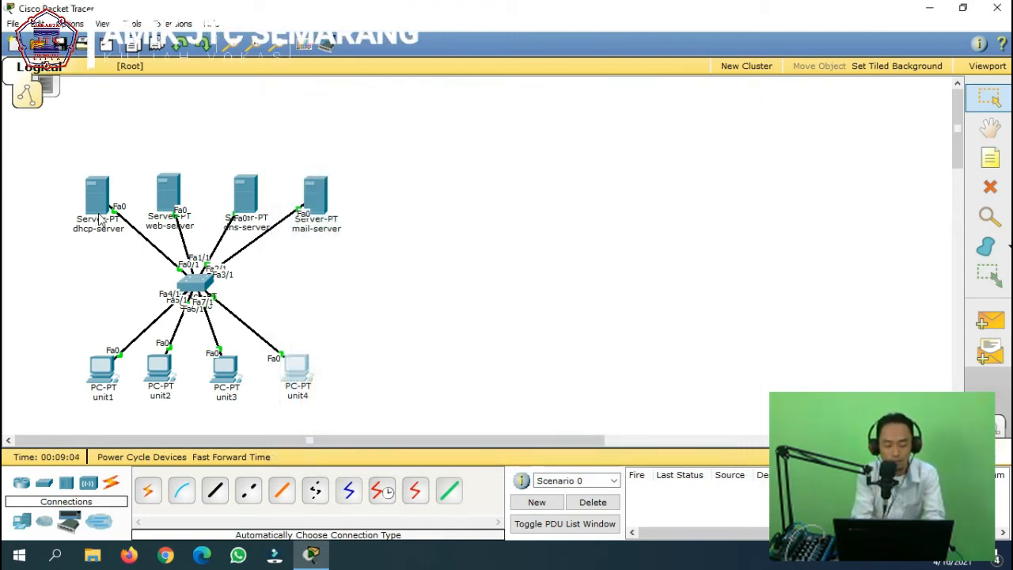
Open unit1's command prompt and ping 192.168.100.10.
left_click(102, 388)
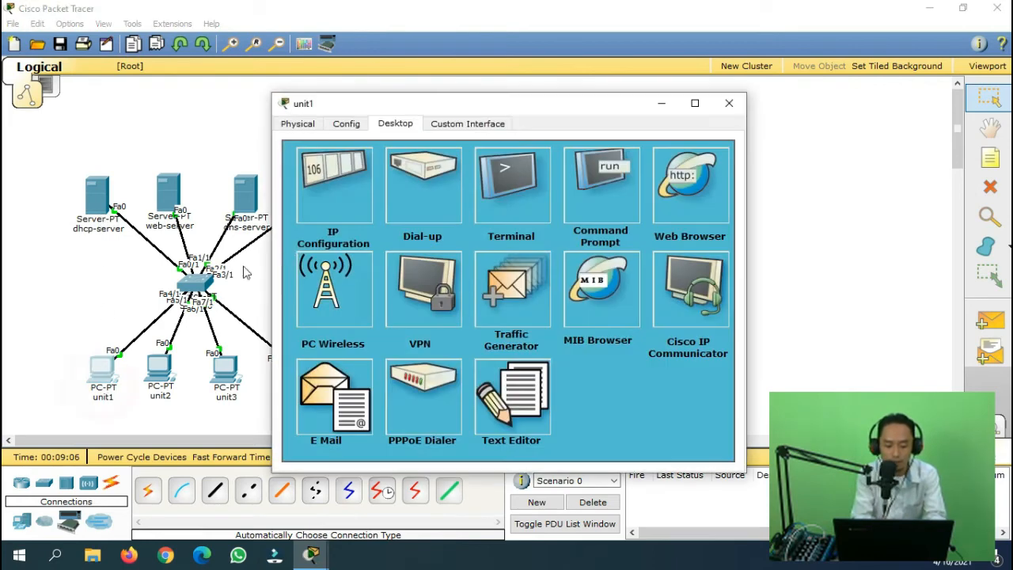
left_click(620, 202)
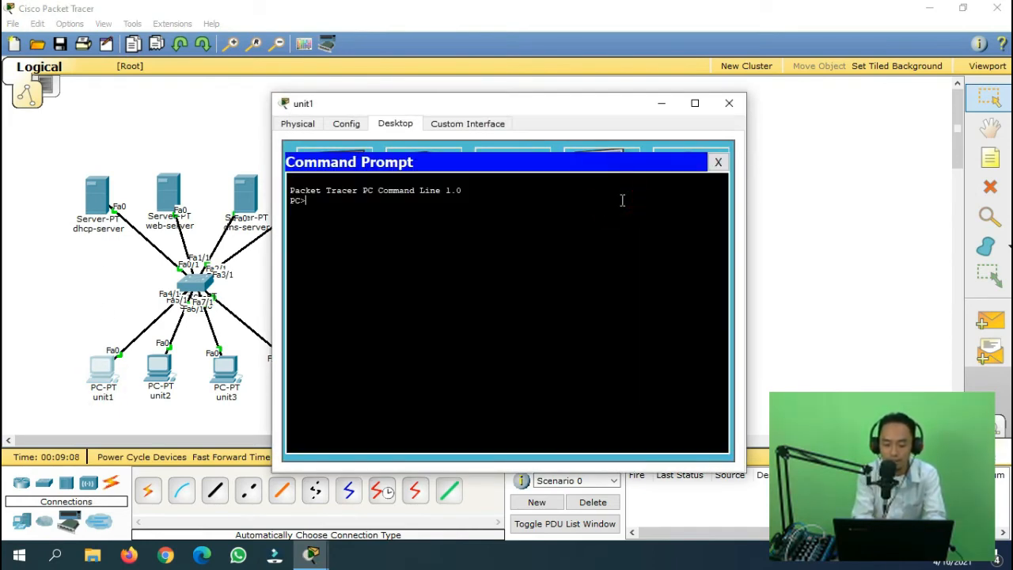
left_click(423, 212)
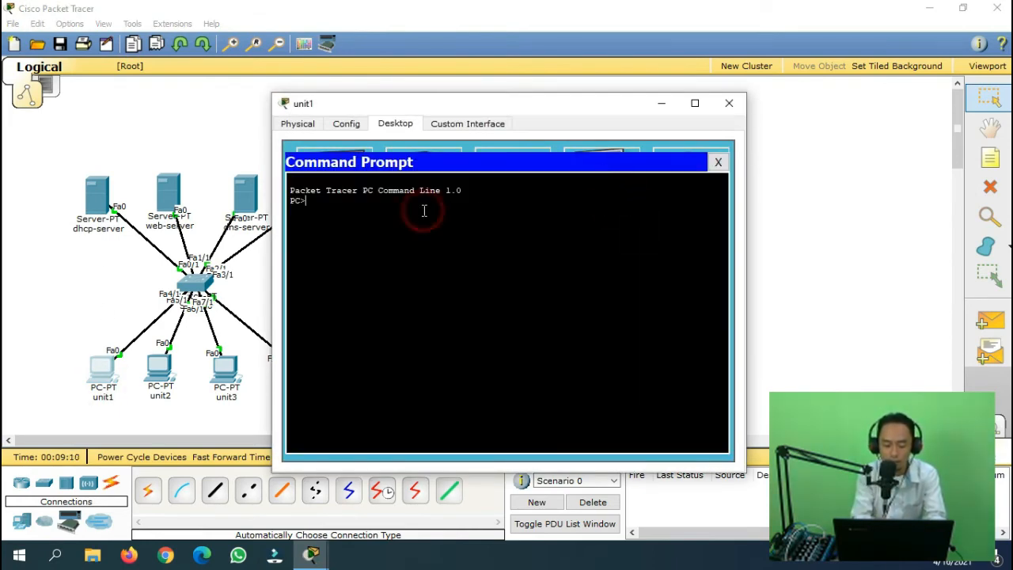
left_click(378, 205)
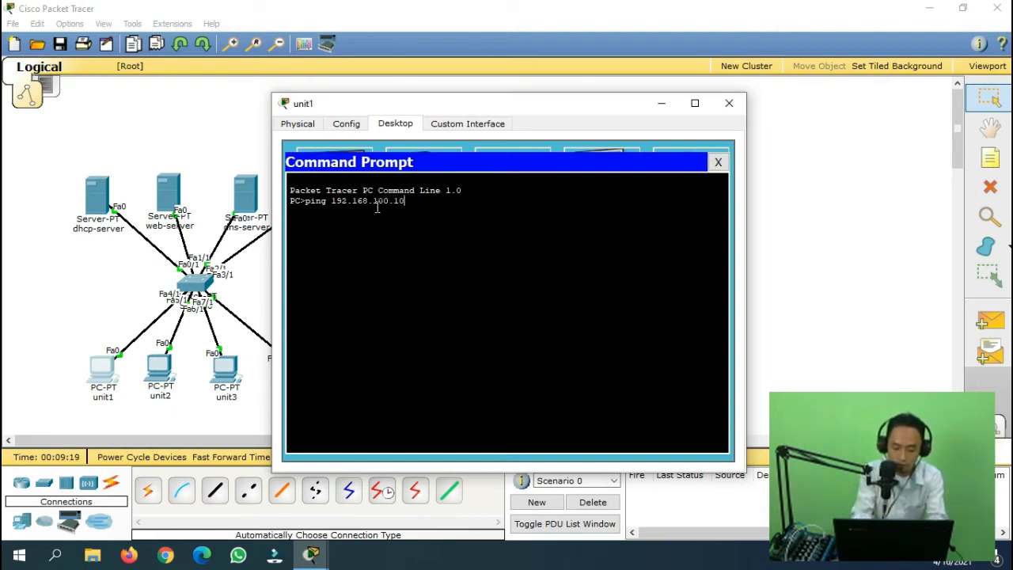
key("Return")
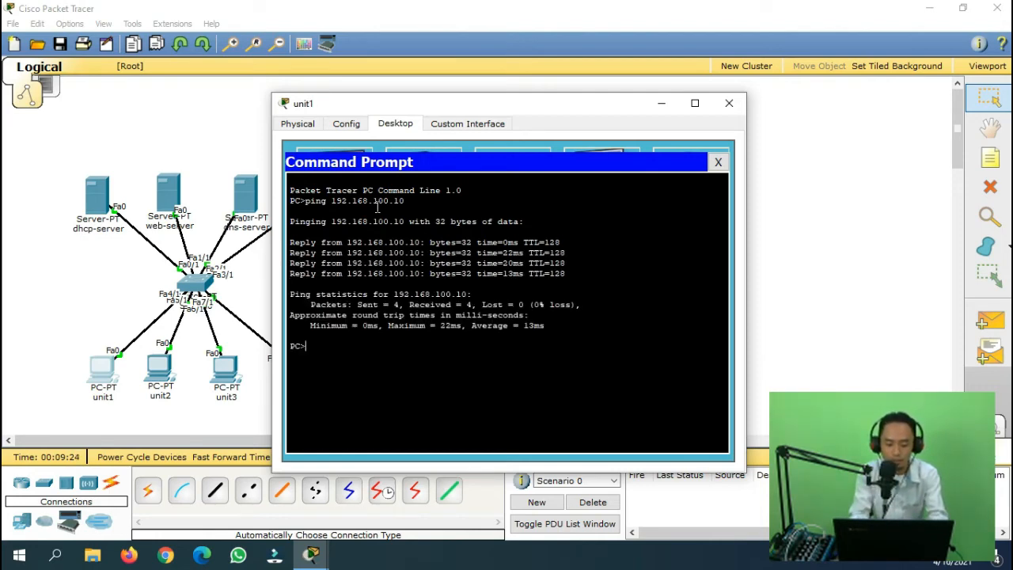
Ping 192.168.100.11, 192.168.100.12 and 192.168.100.13 from unit1's command prompt and close its device window.
key("Up")
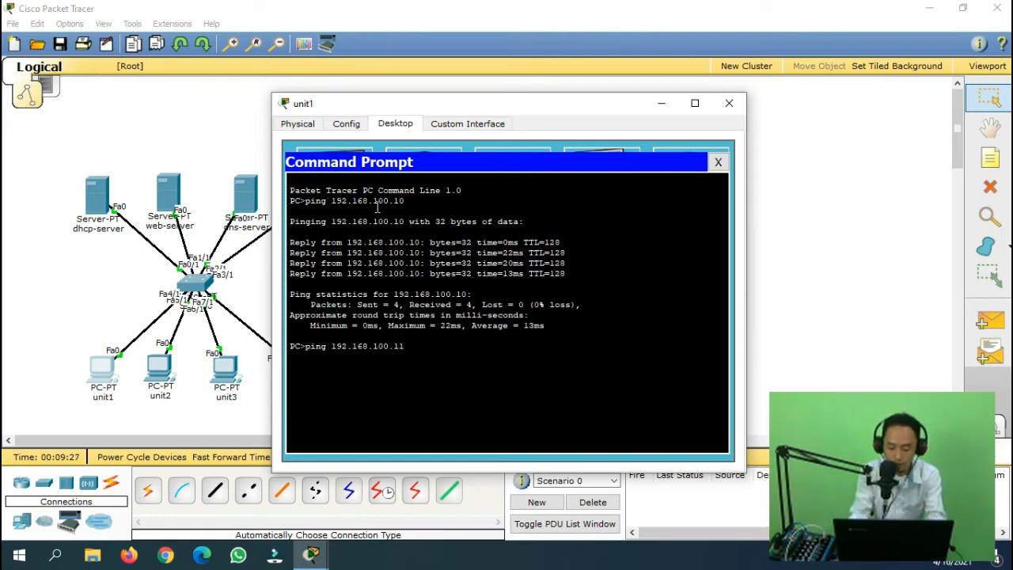
key("Return")
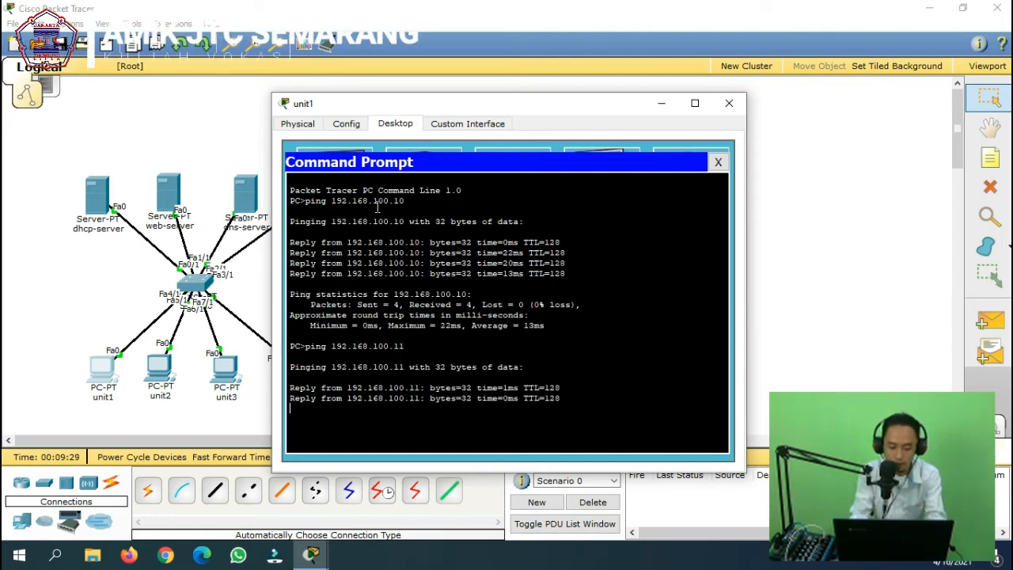
key("Up")
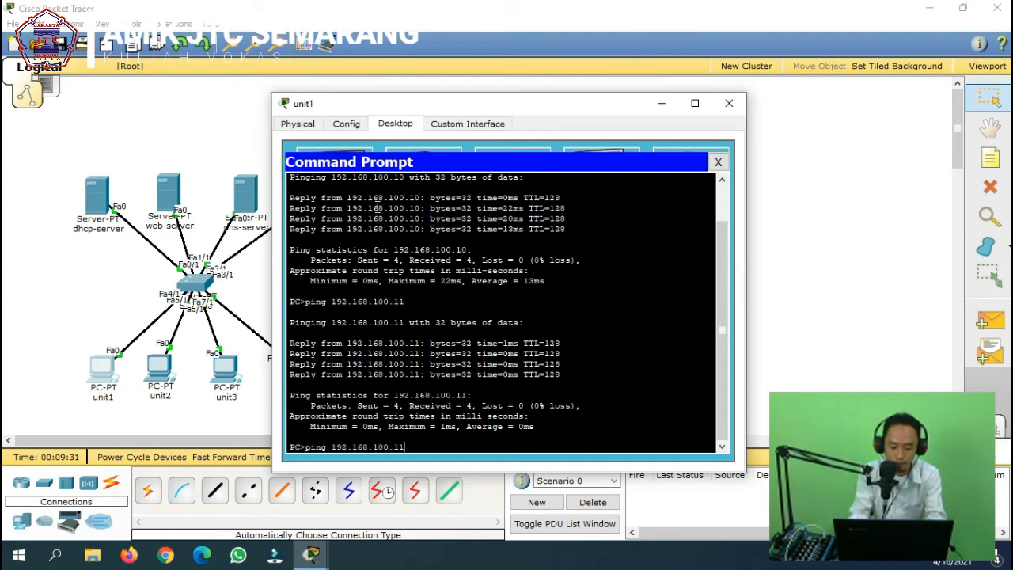
key("BackSpace")
type("2")
key("Return")
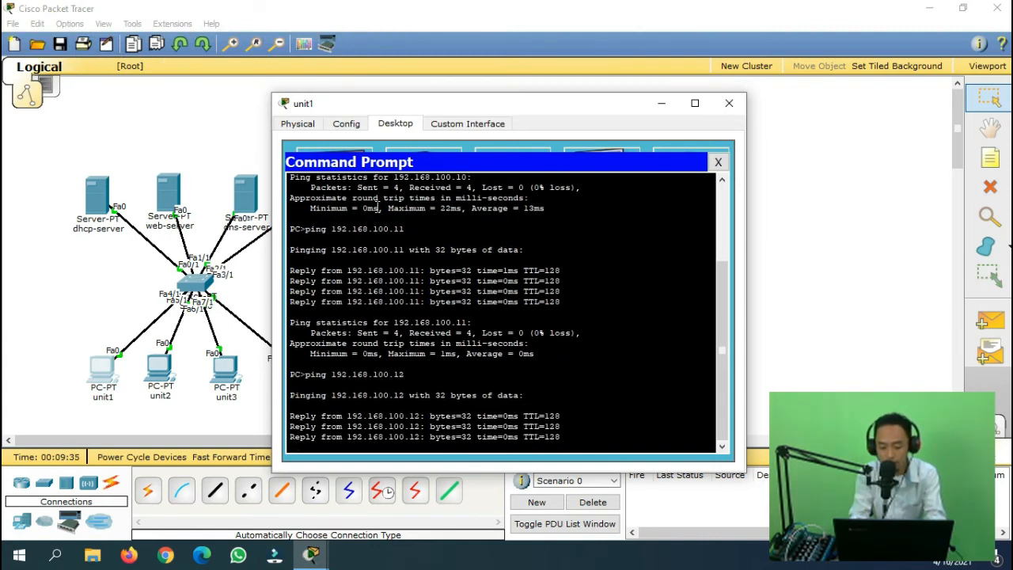
key("Up")
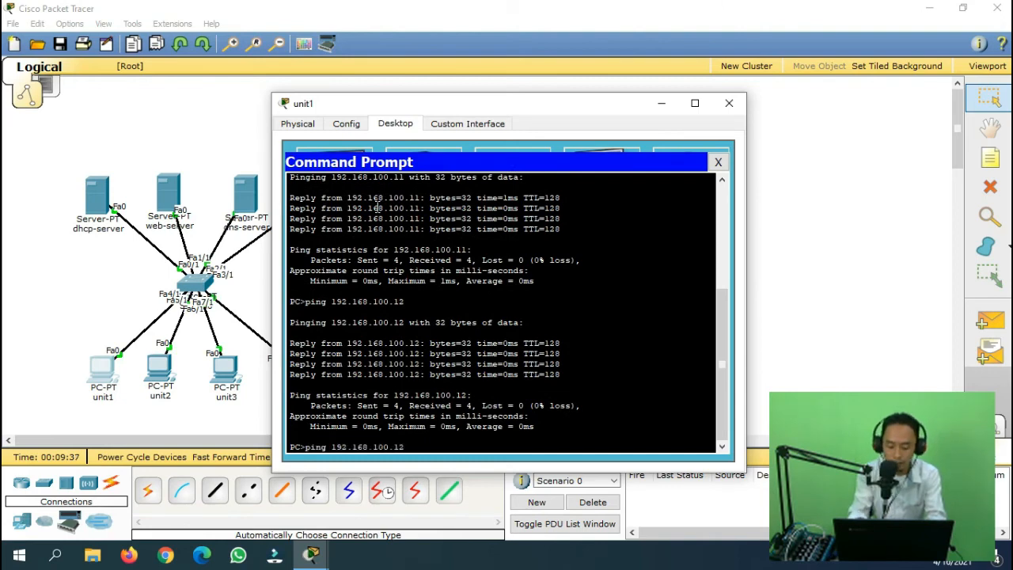
key("Return")
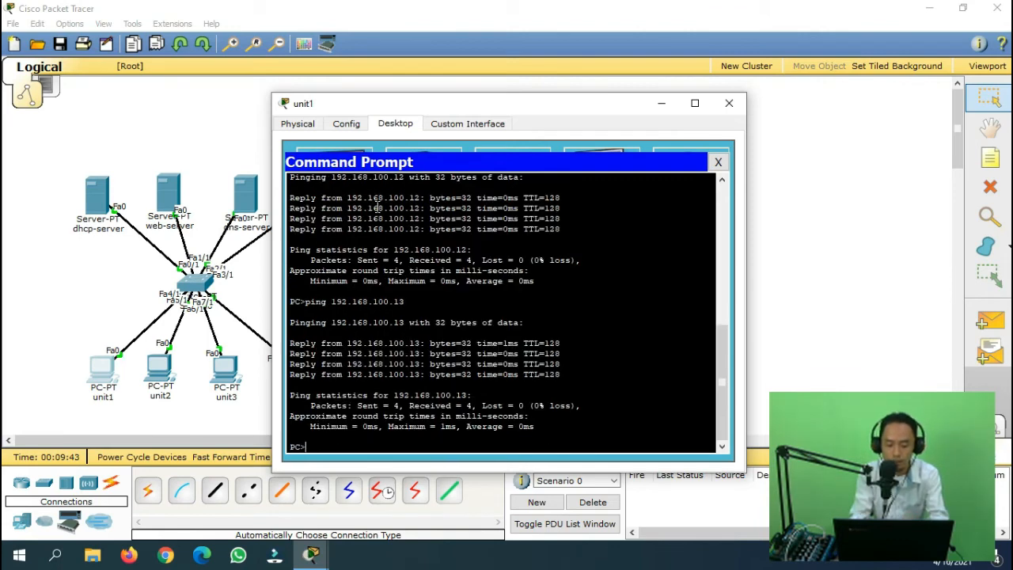
left_click(718, 161)
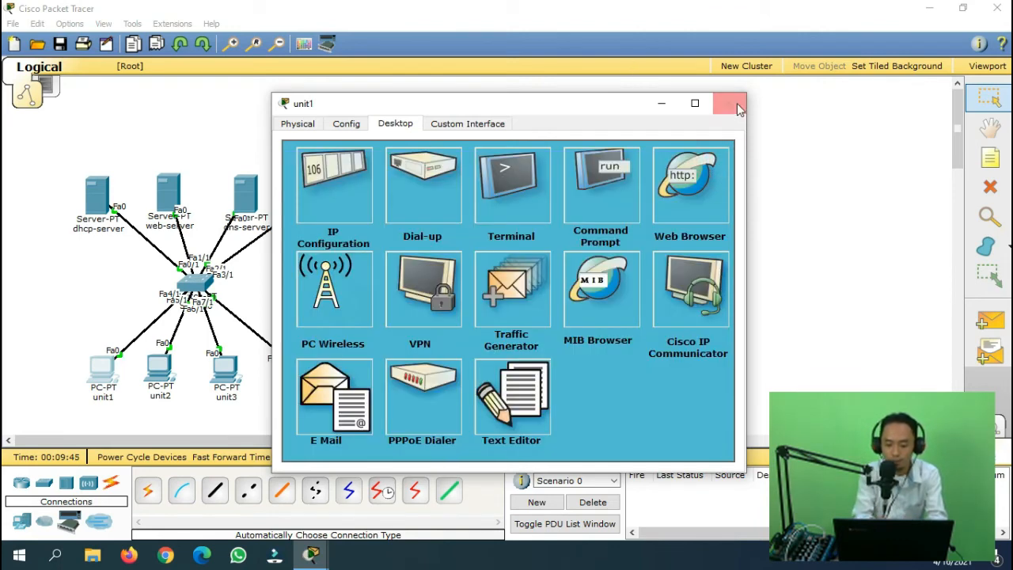
left_click(737, 109)
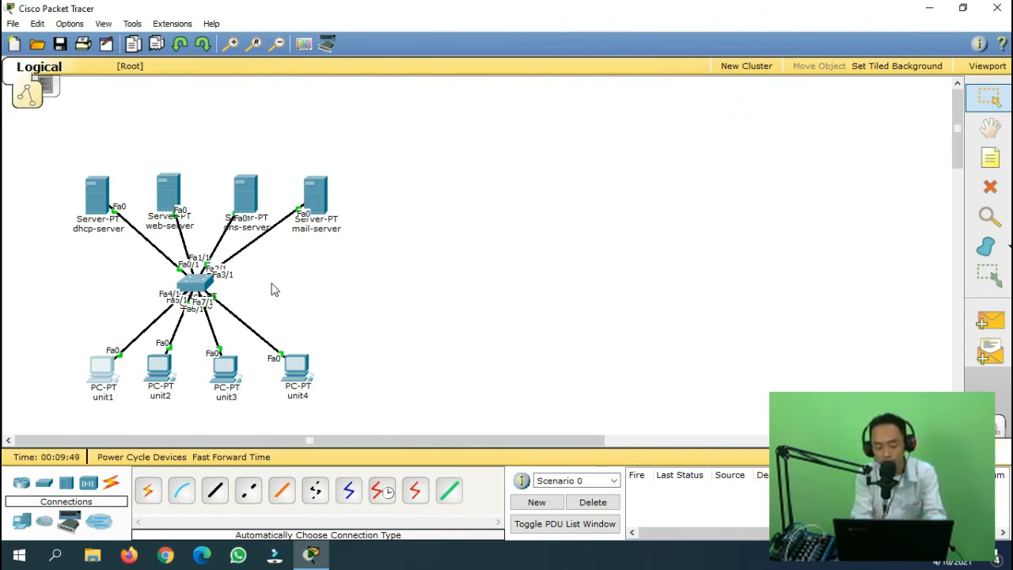
Set the maximum number of users in dhcp-server's serverPool to 3, save the pool and close the server window.
left_click(97, 199)
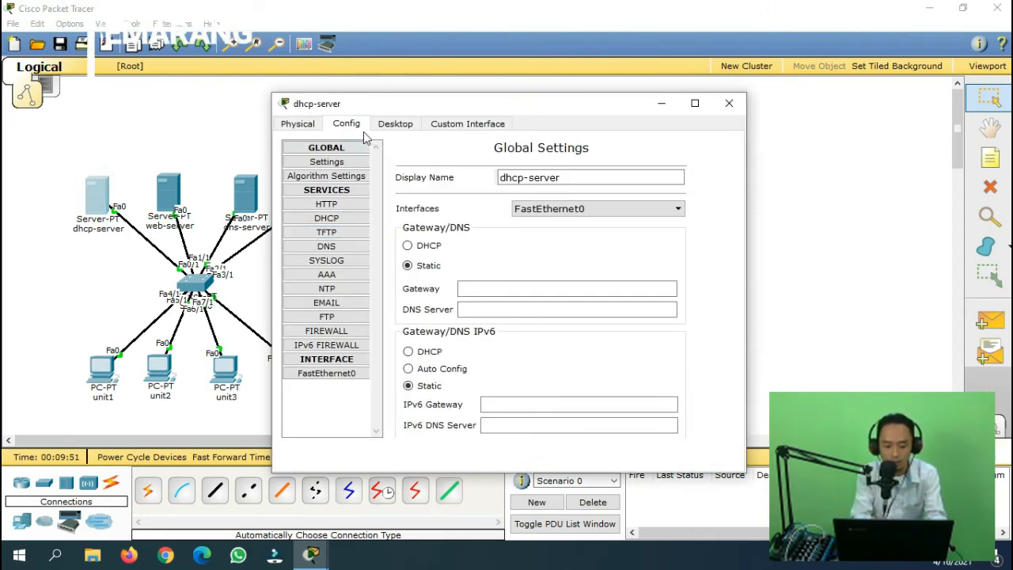
left_click(345, 221)
left_click(486, 313)
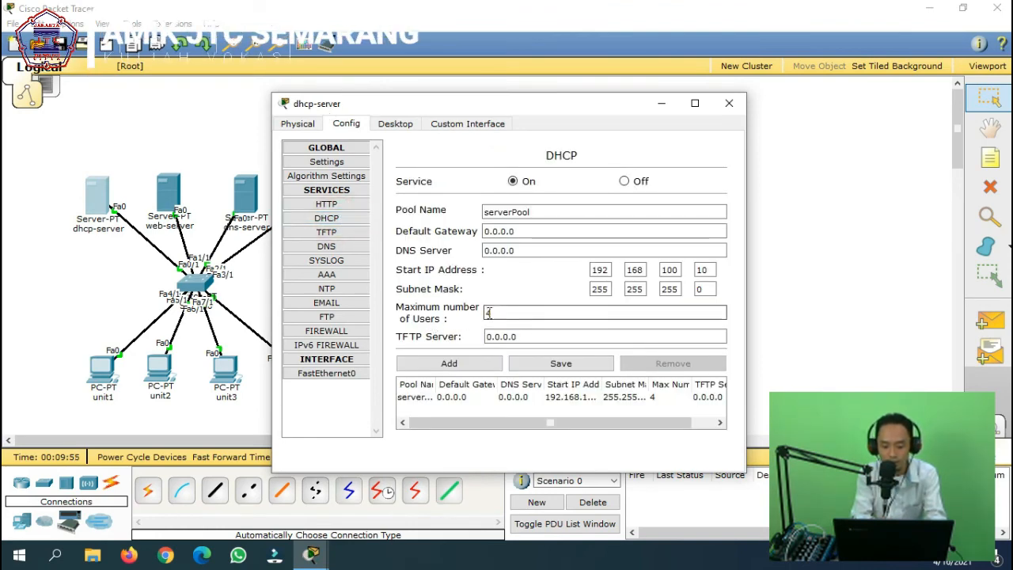
left_click_drag(489, 313, 465, 317)
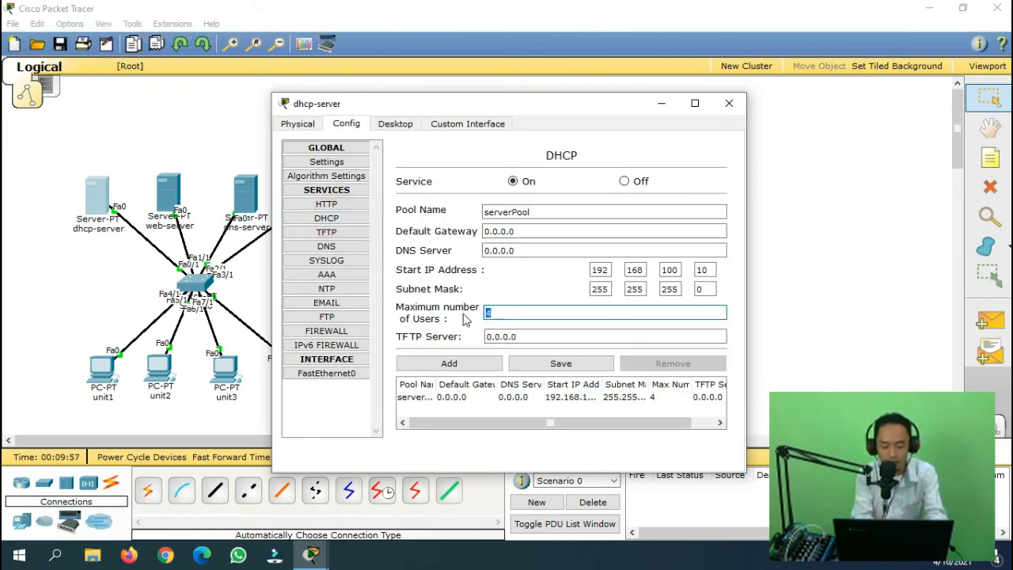
type("3")
left_click(564, 365)
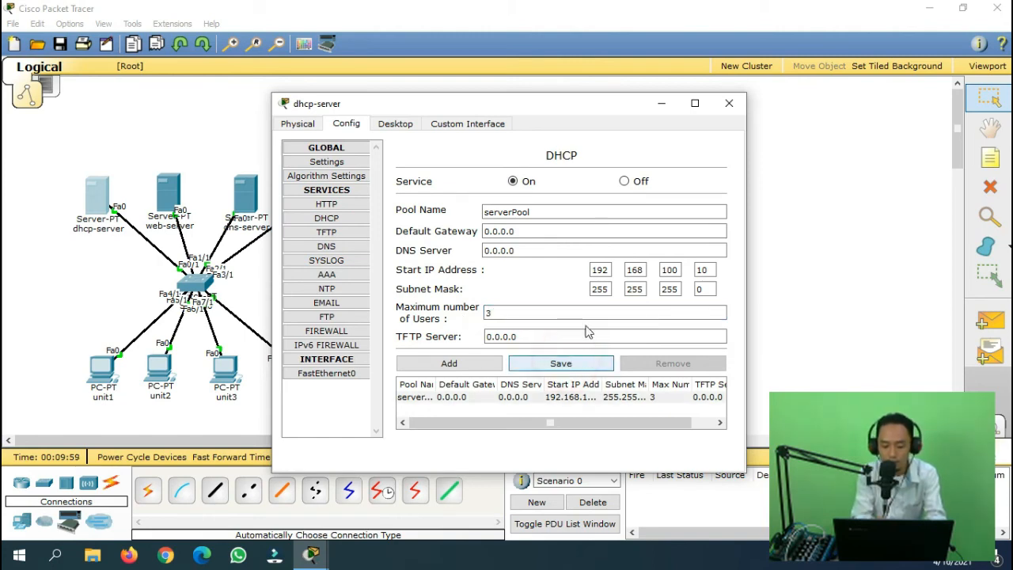
left_click(730, 103)
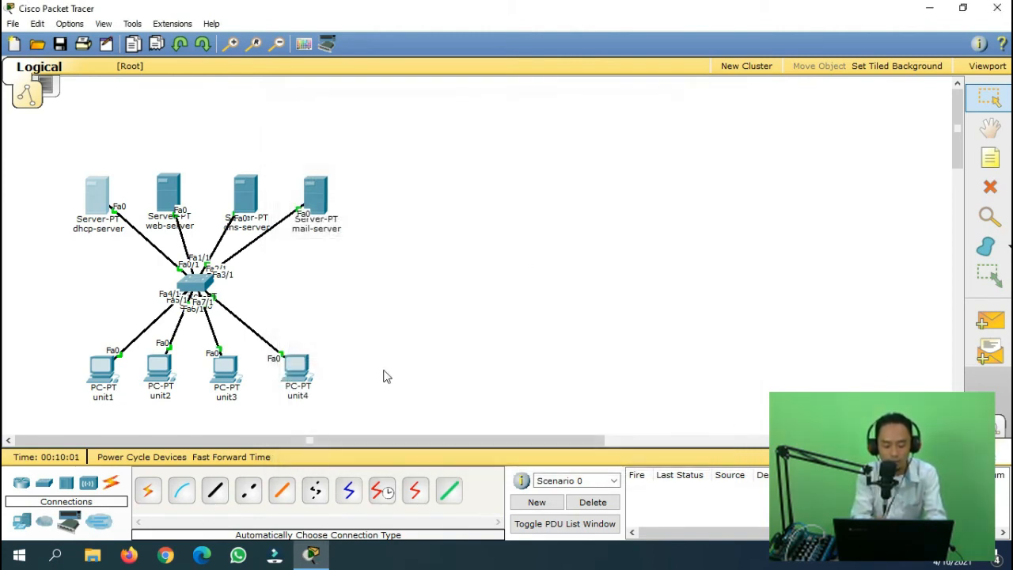
Try to renew unit4's address by switching its IP configuration to static and back to DHCP, and move its window clear of the topology.
left_click(300, 371)
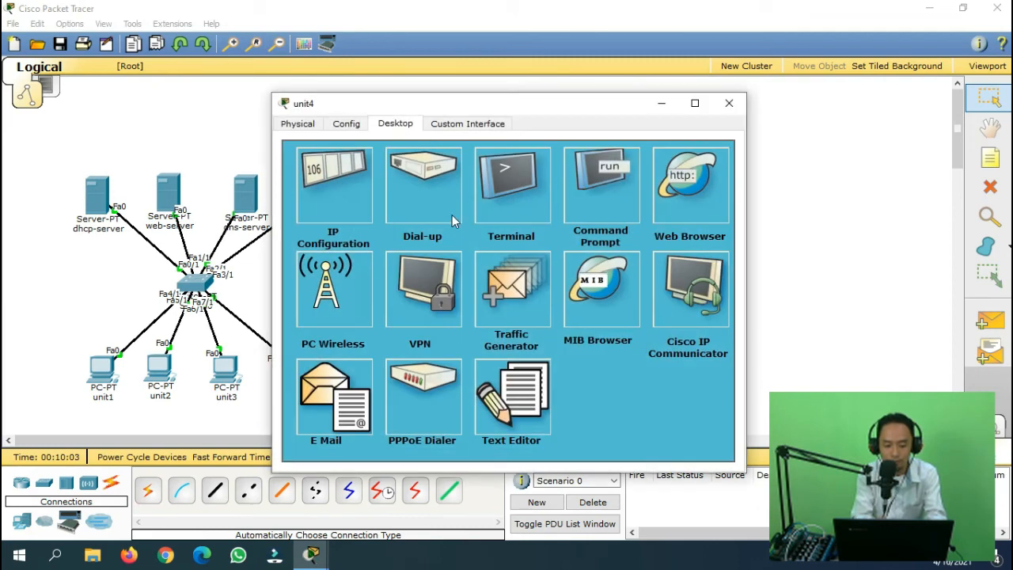
left_click(339, 192)
left_click(388, 188)
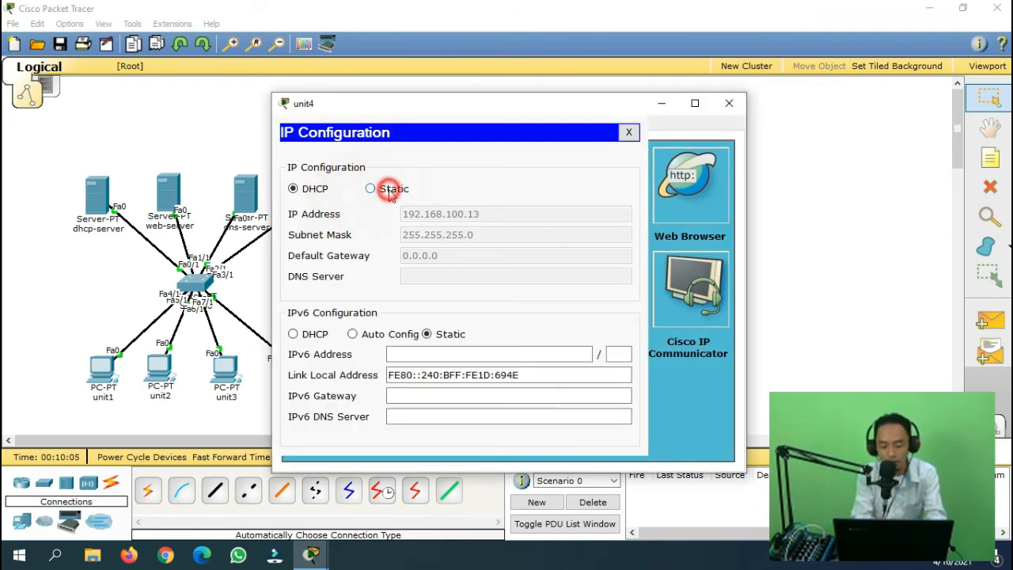
left_click(316, 189)
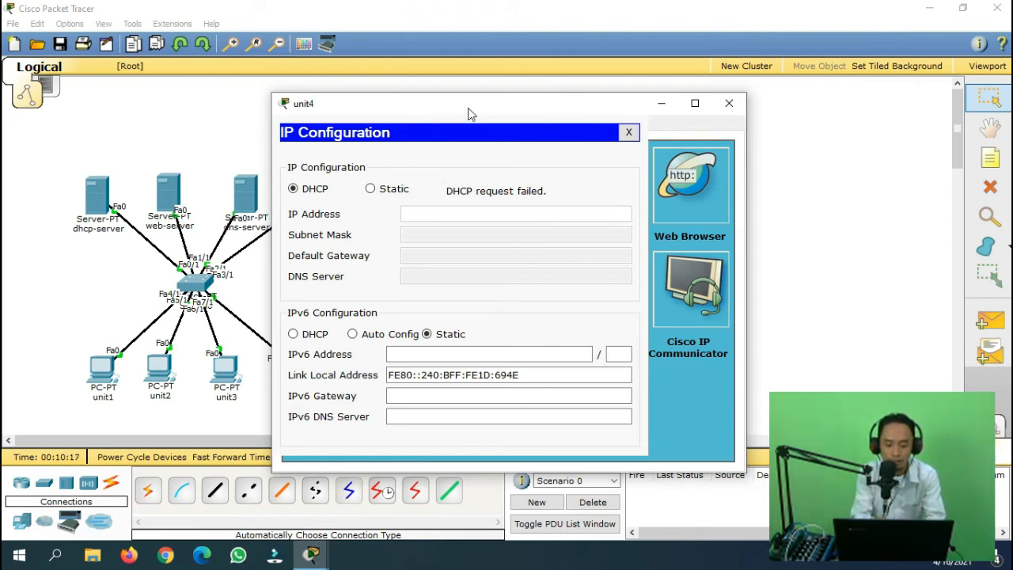
left_click_drag(468, 111, 560, 93)
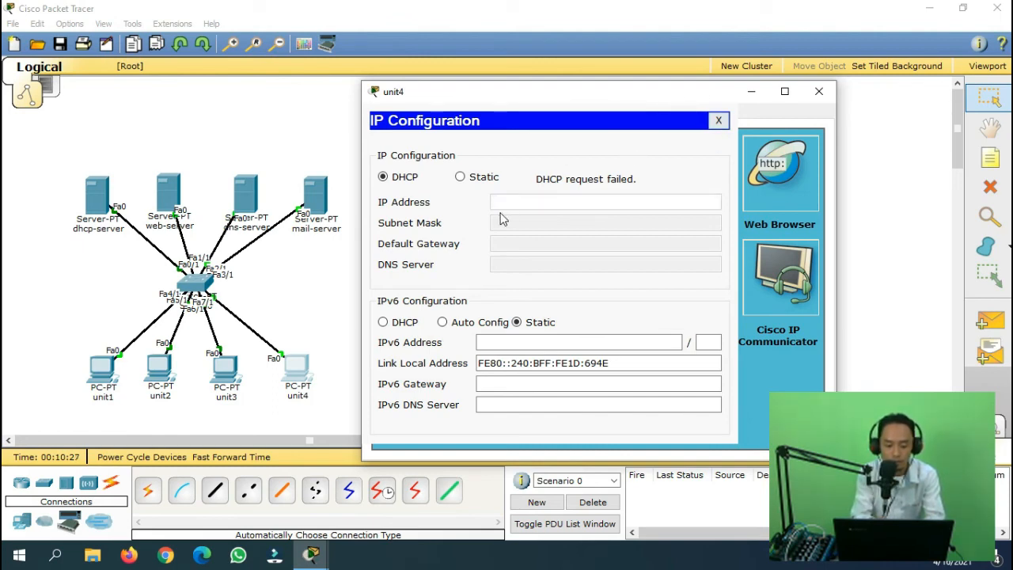
Set the maximum number of users in dhcp-server's serverPool to 4, save the pool and close the server window.
left_click(90, 193)
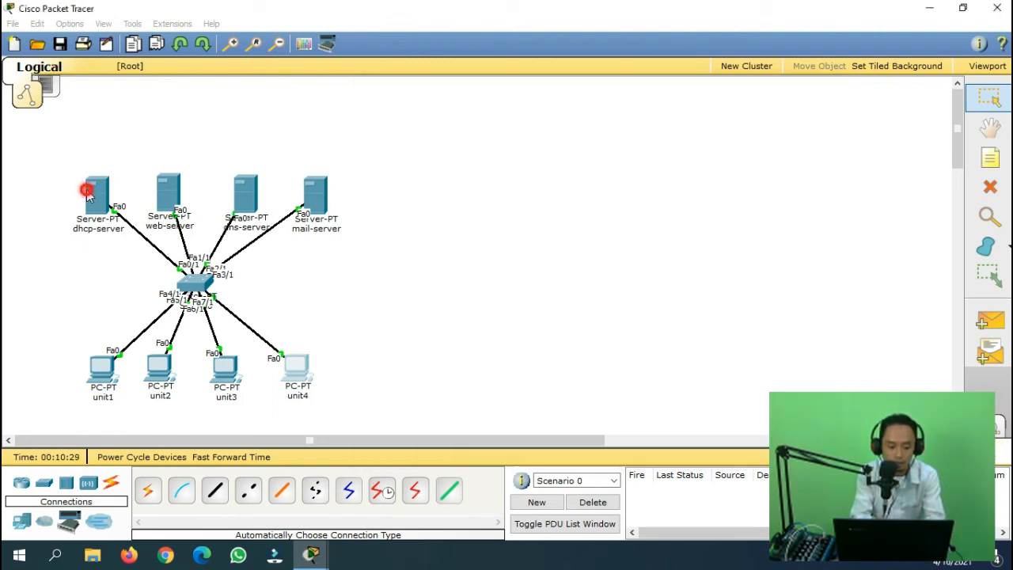
left_click(327, 220)
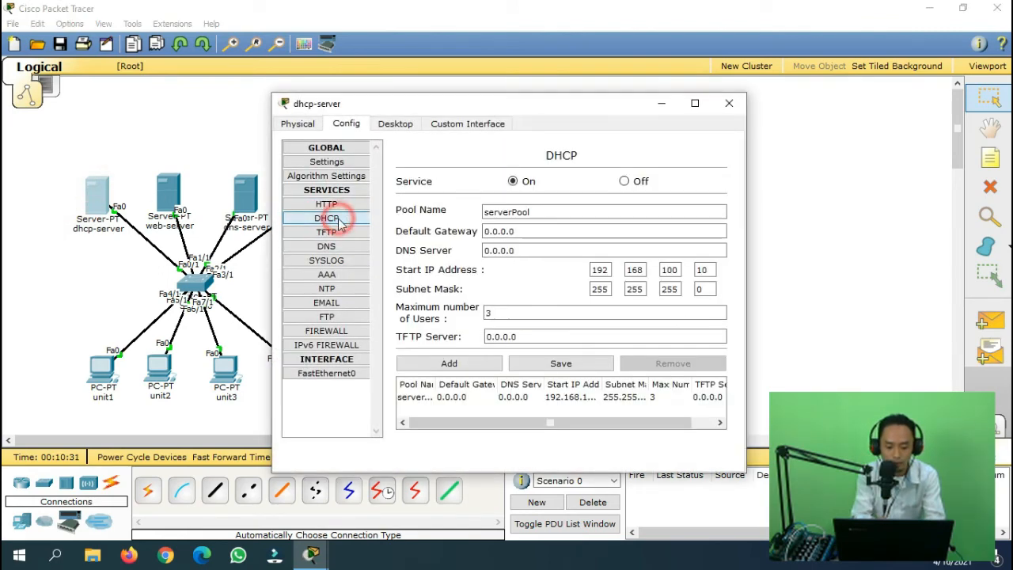
double_click(488, 313)
type("4")
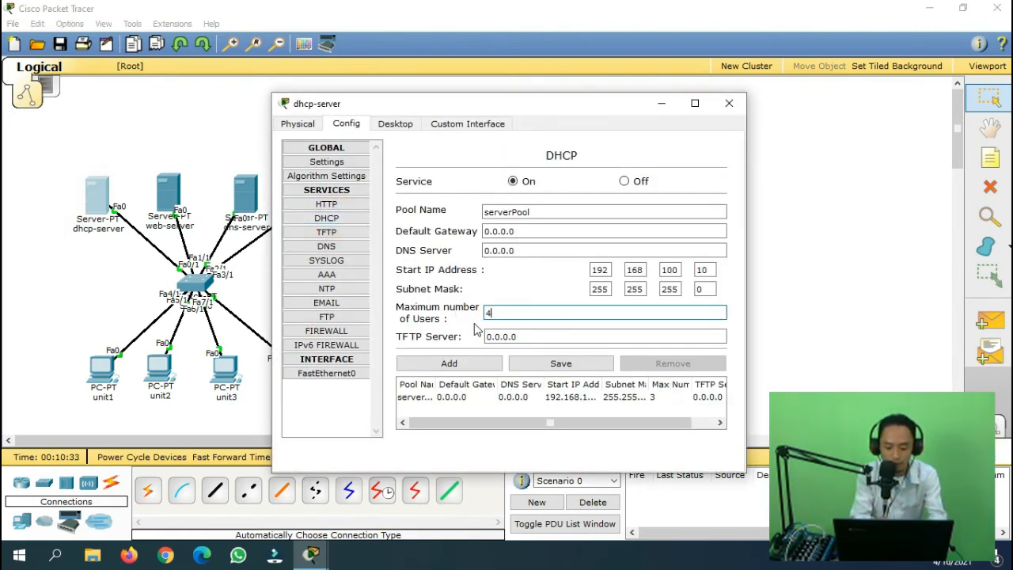
left_click(584, 363)
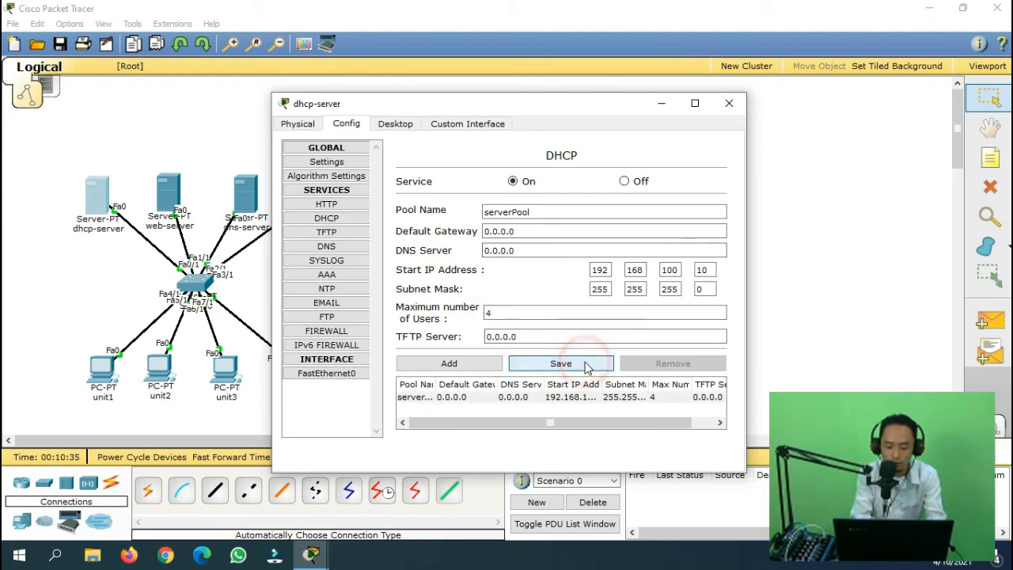
left_click(729, 103)
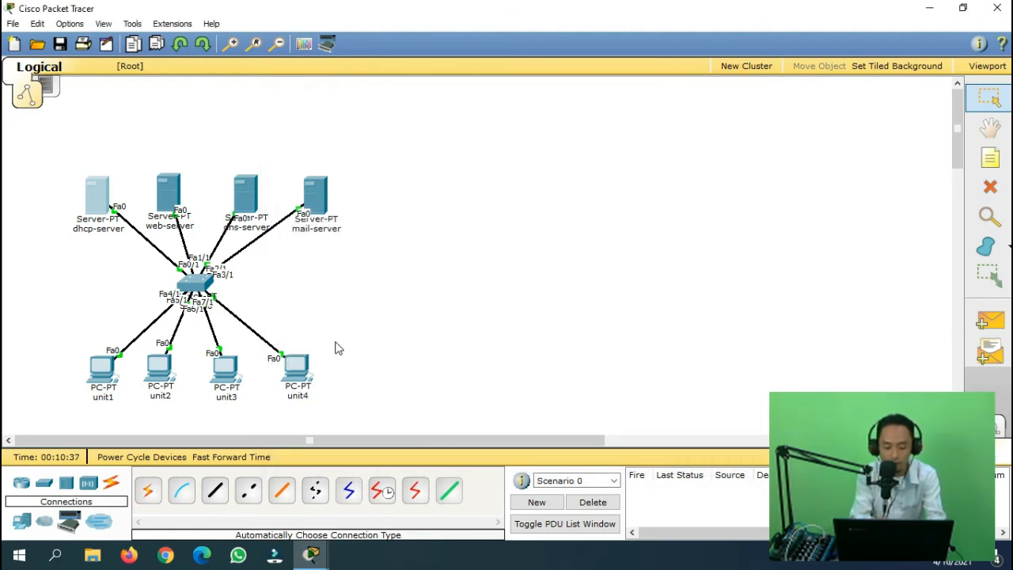
Request a new address for unit4 by toggling its IP configuration from static to DHCP, and close its device window.
left_click(298, 371)
left_click(462, 176)
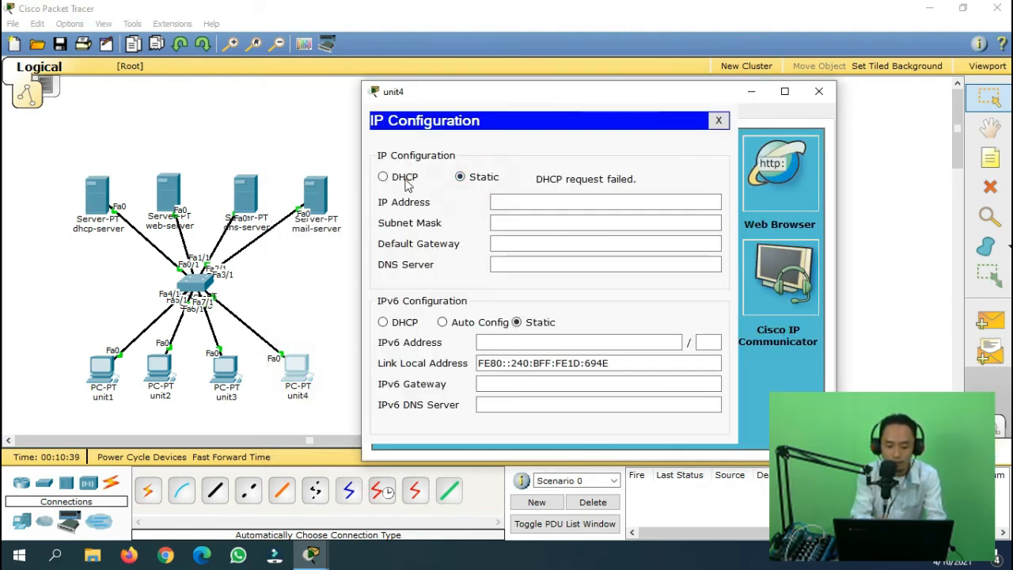
left_click(405, 180)
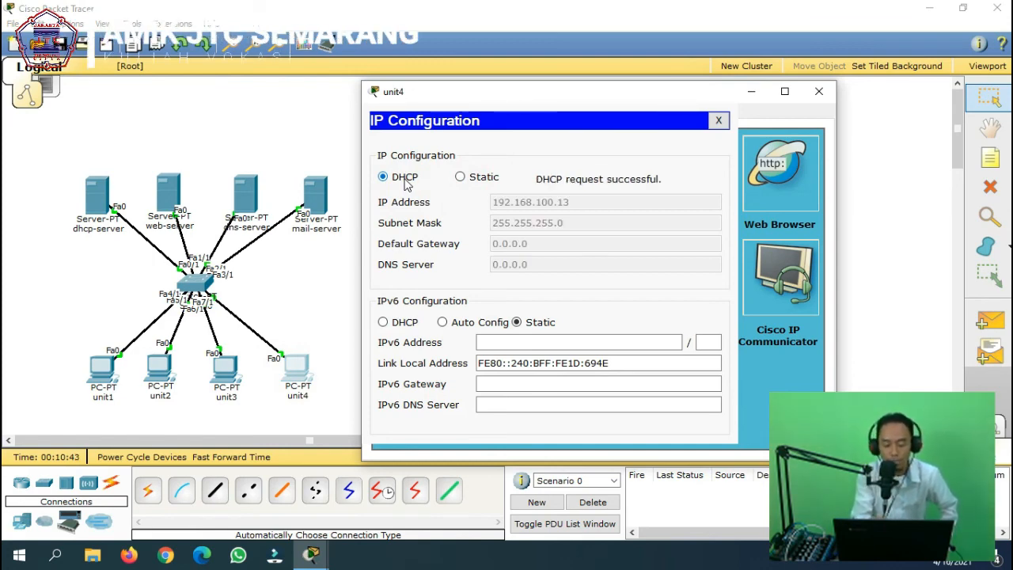
left_click(718, 120)
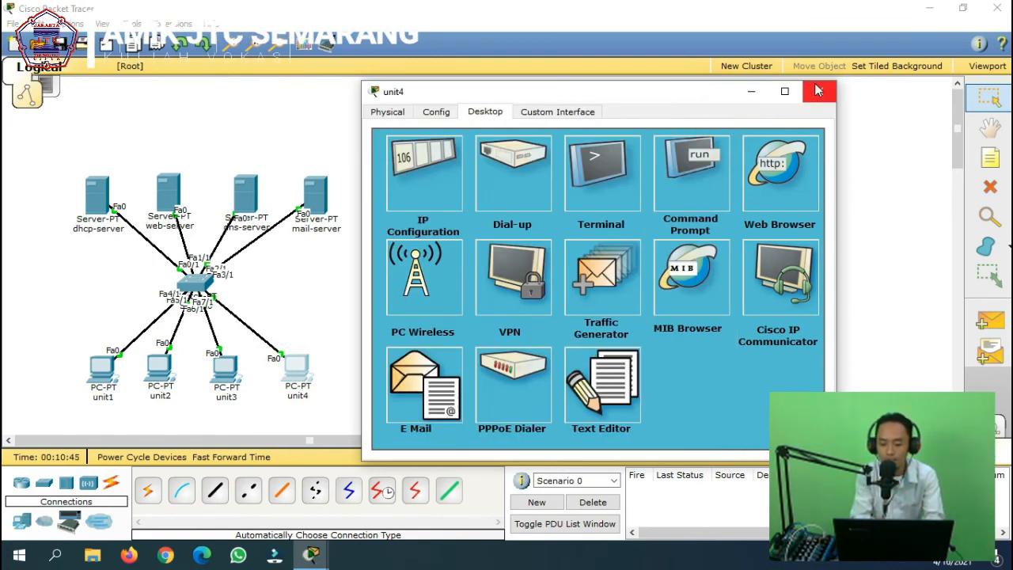
left_click(819, 91)
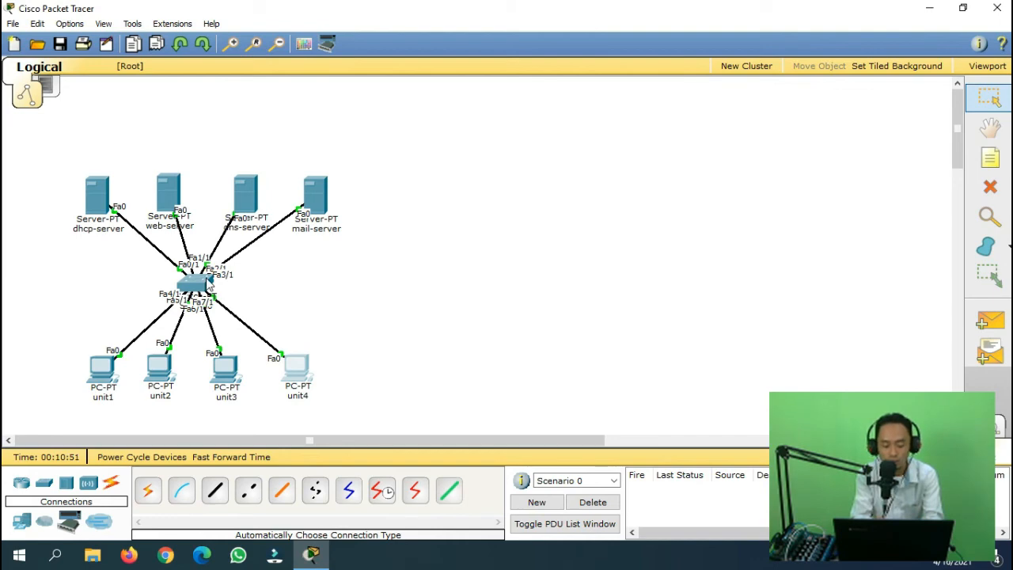
Open the HTTP service settings of web-server with its window moved clear of the network topology.
mouse_move(209, 283)
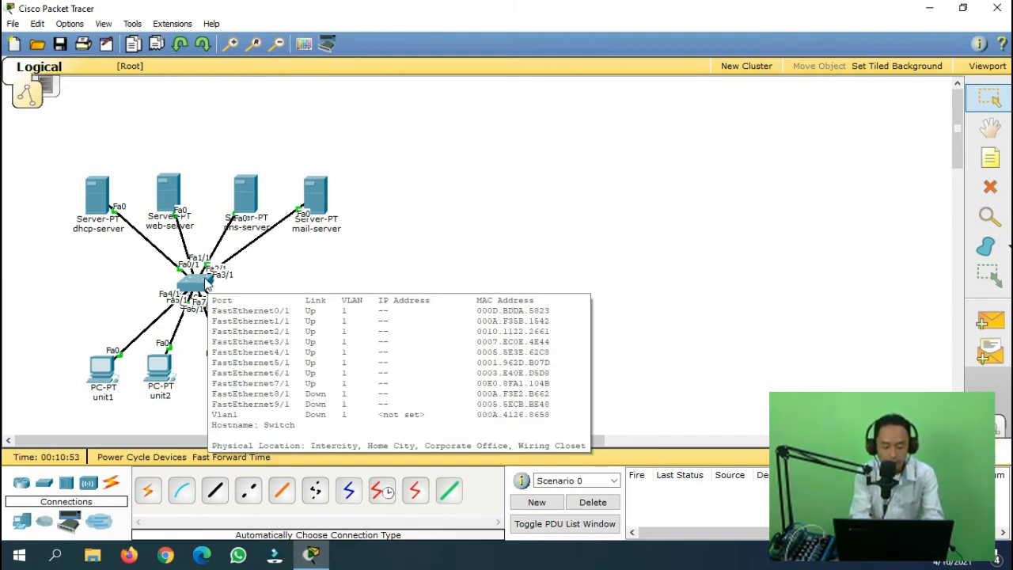
left_click(173, 199)
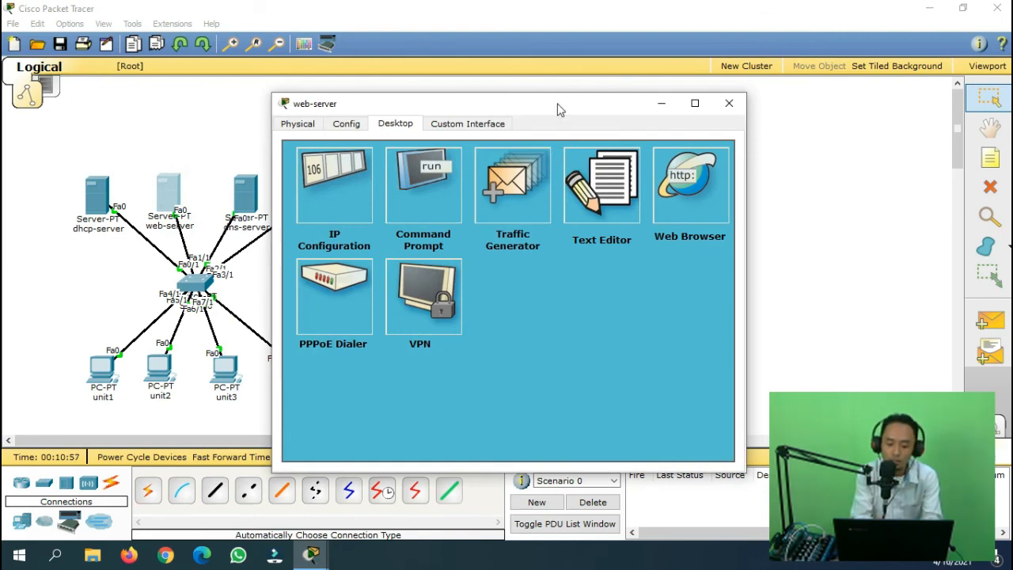
left_click_drag(558, 104, 686, 92)
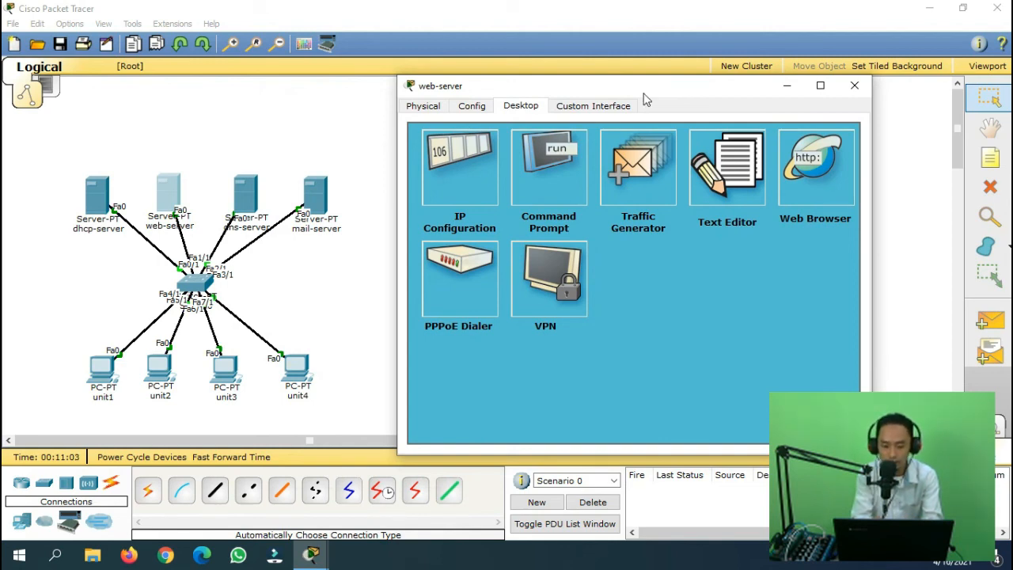
left_click(473, 107)
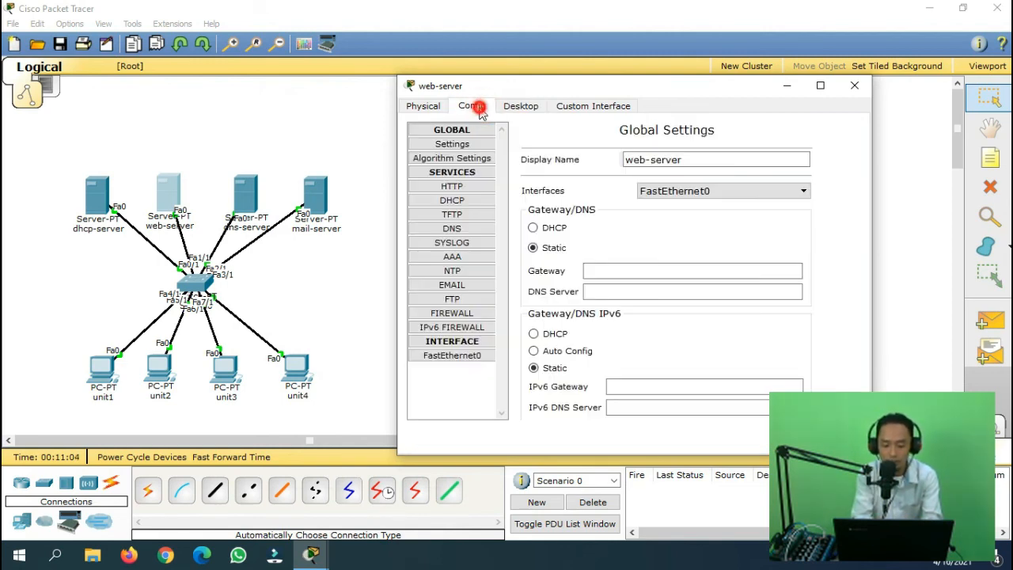
left_click(463, 188)
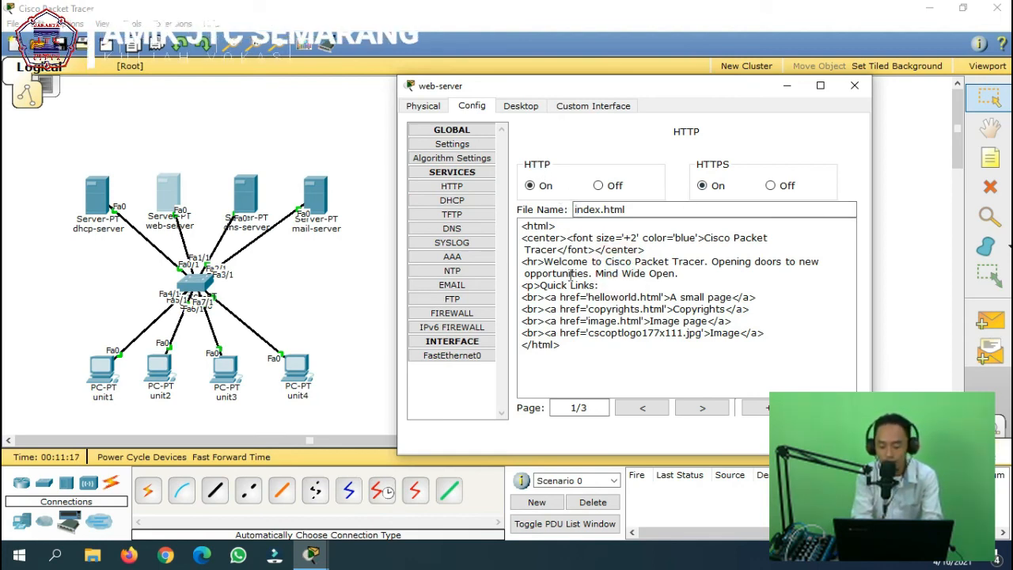
Replace the text after "Welcome to" in the web server's index.html with "AMIK JTC SEMARANG".
left_click_drag(548, 264, 709, 272)
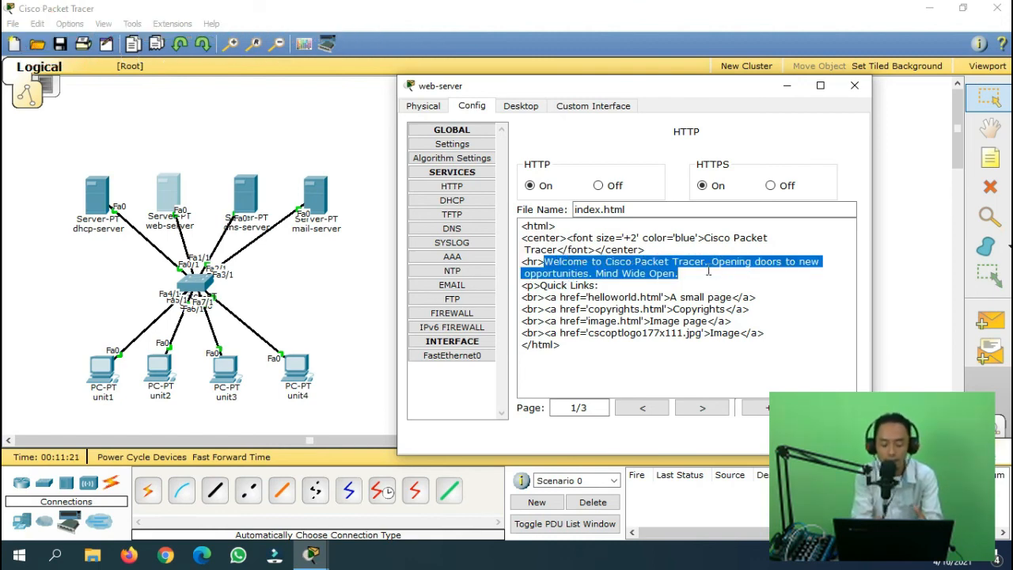
left_click(702, 270)
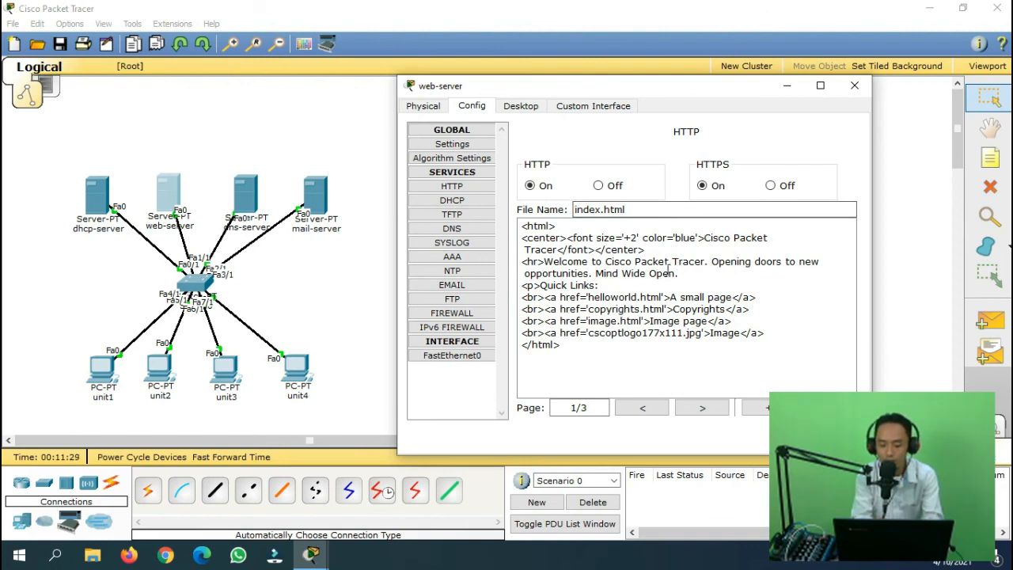
left_click(680, 273)
left_click_drag(679, 273, 607, 267)
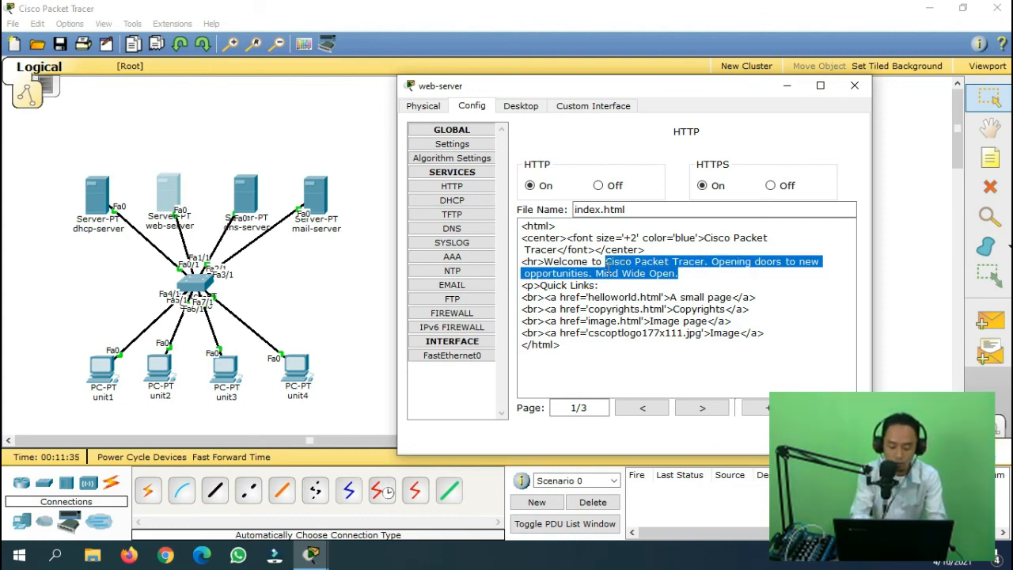
type("AMIK JTC ")
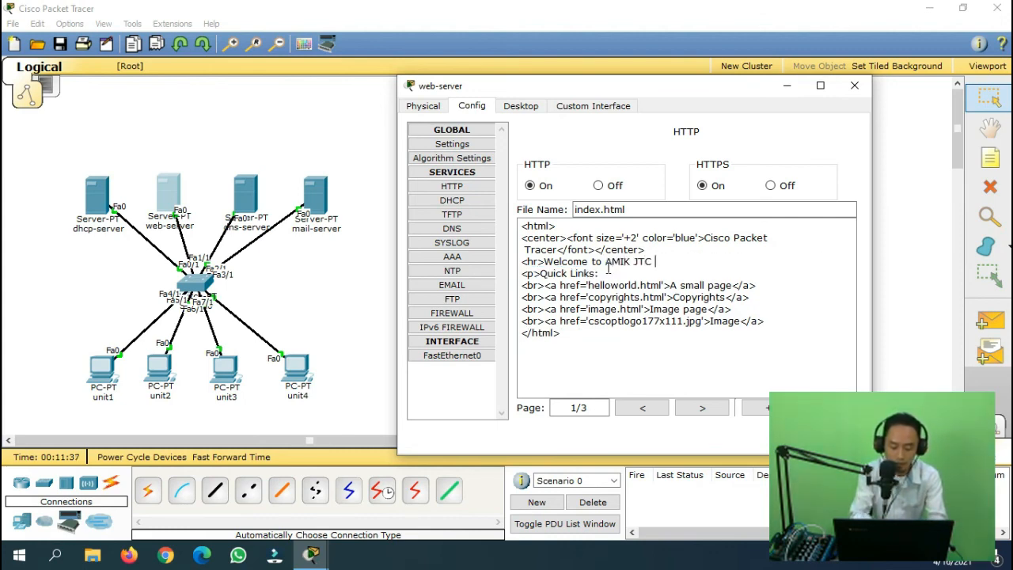
type("SEMARANG")
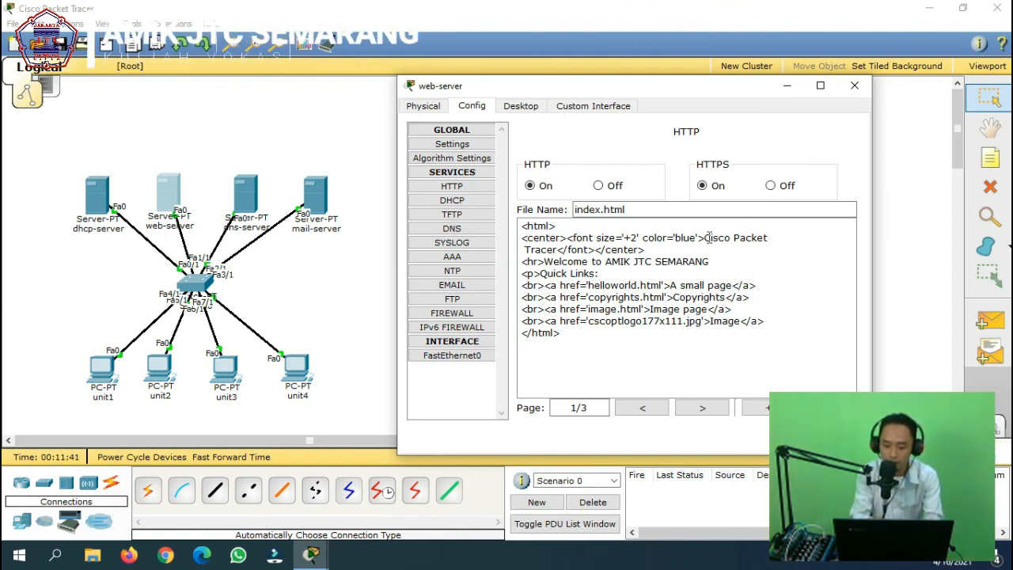
Change the blue centred heading of index.html to "LANDING PAGE" and close the web-server window.
left_click_drag(705, 237, 559, 252)
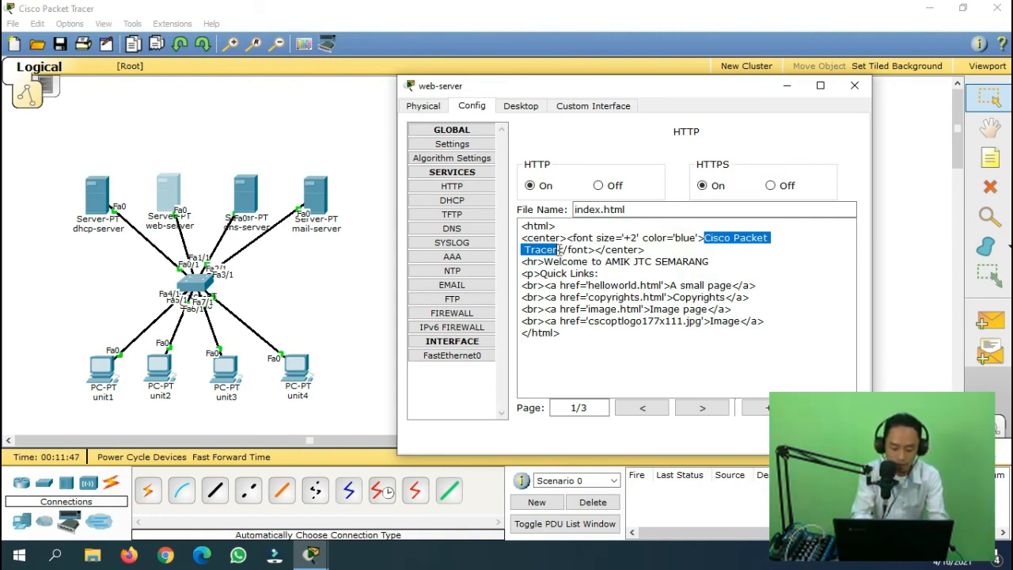
type("LANDING PA")
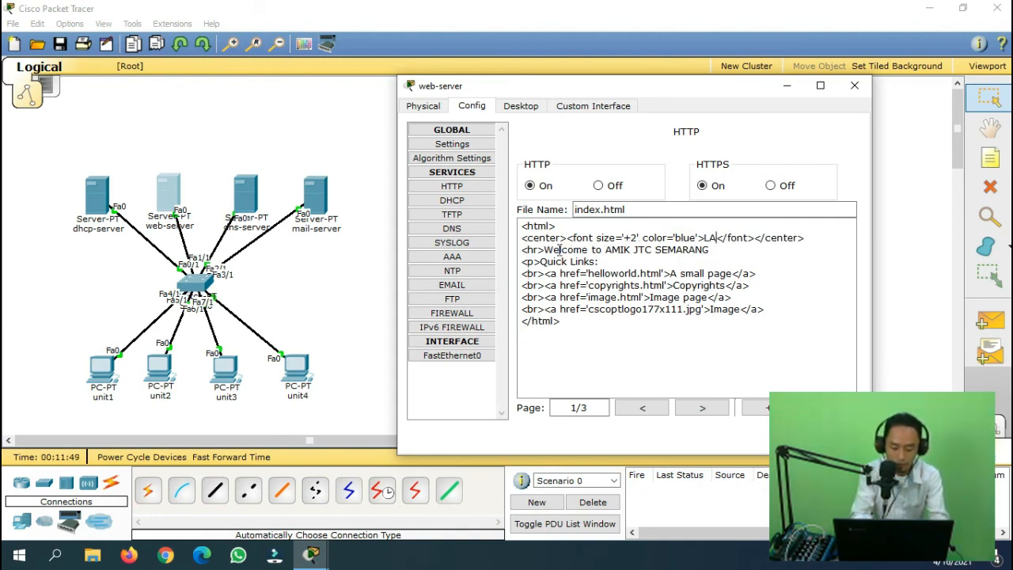
type("GE")
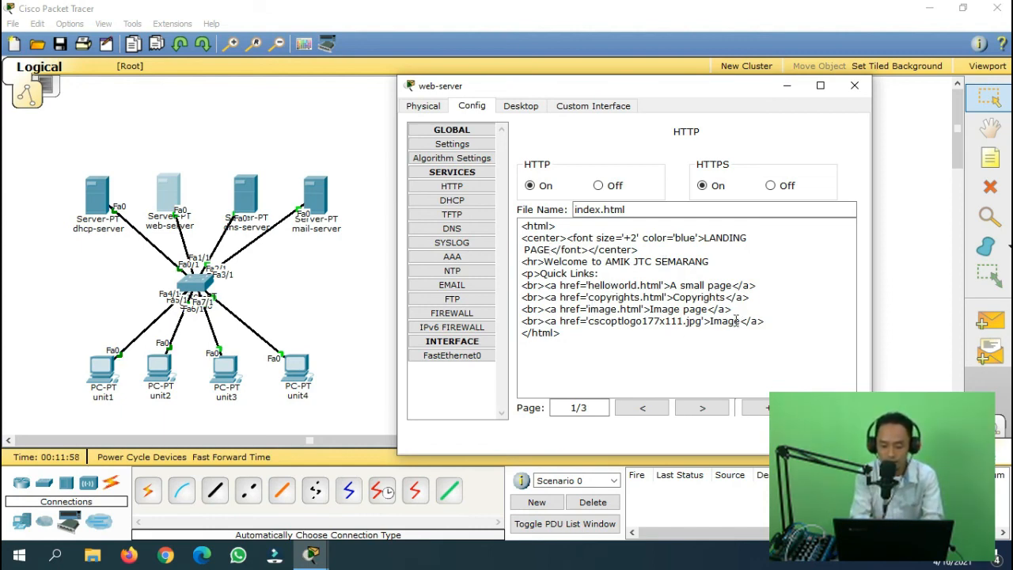
left_click(674, 261)
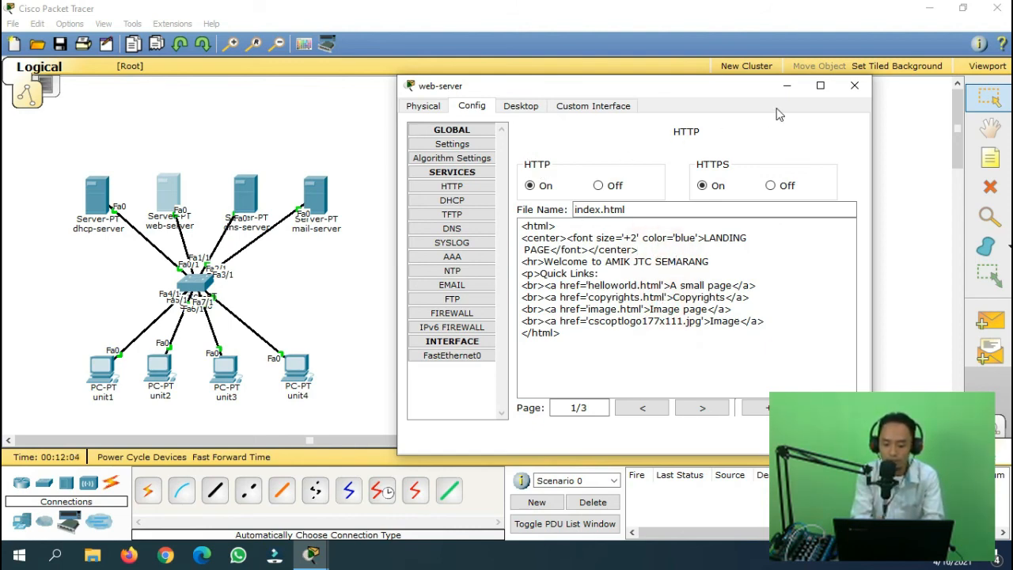
left_click(852, 86)
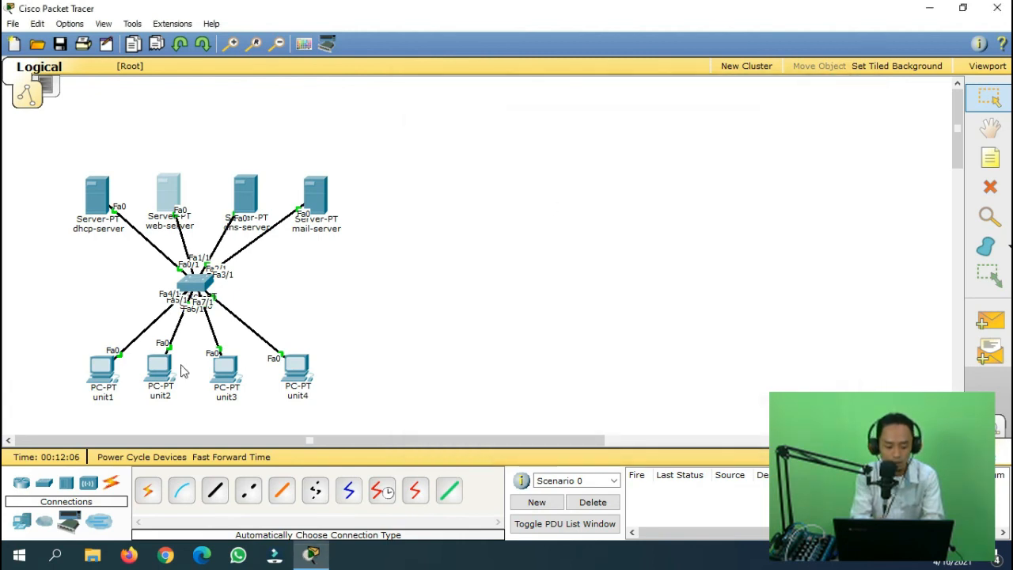
Open the web browser on unit1 with its device window moved clear of the network topology.
left_click(111, 367)
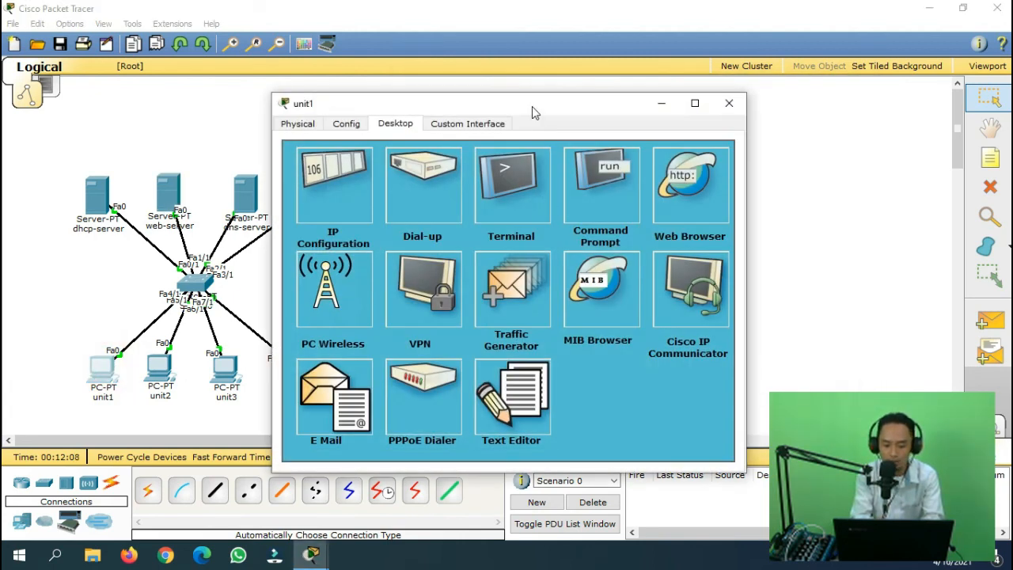
left_click_drag(532, 106, 625, 89)
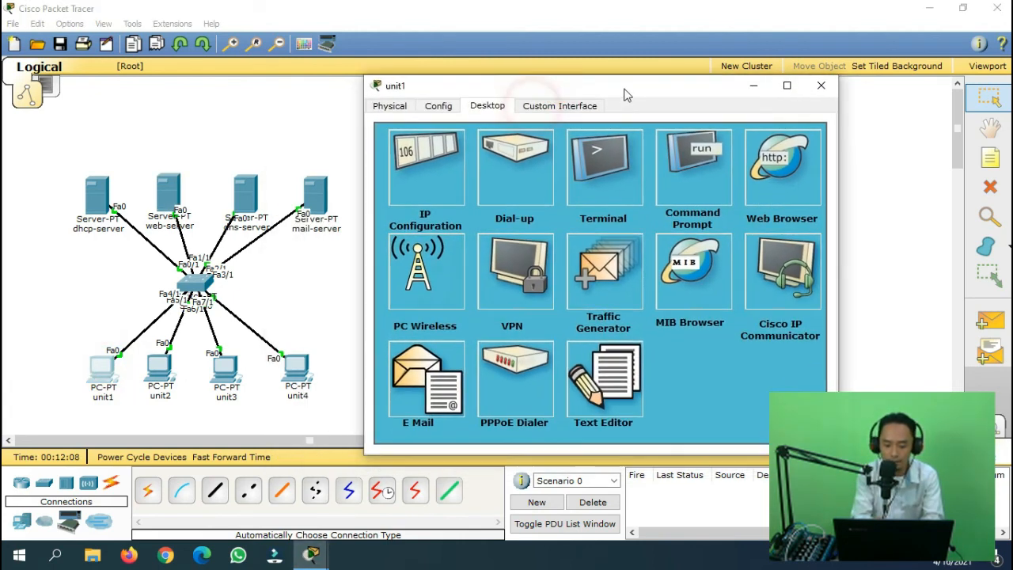
left_click(789, 177)
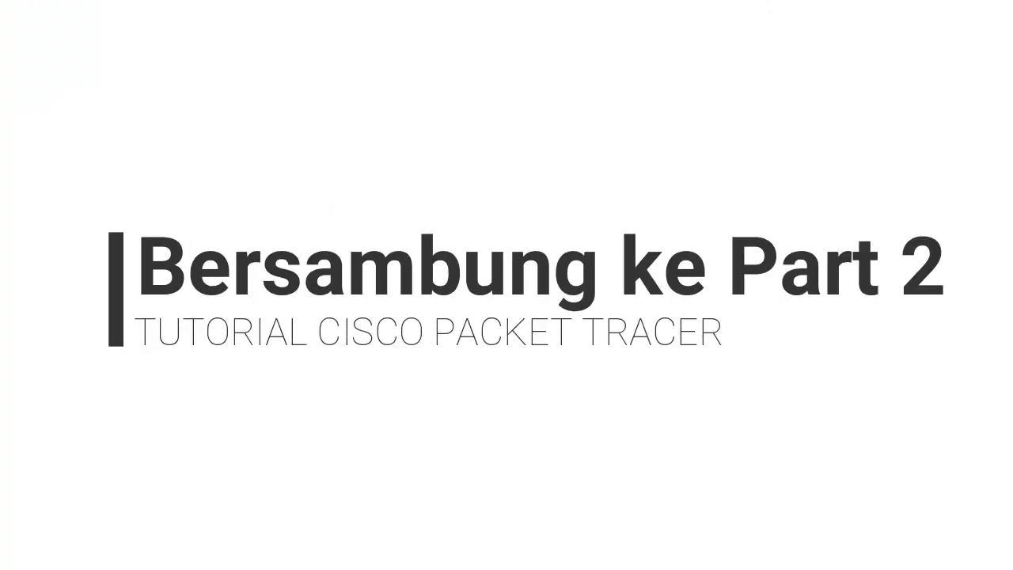